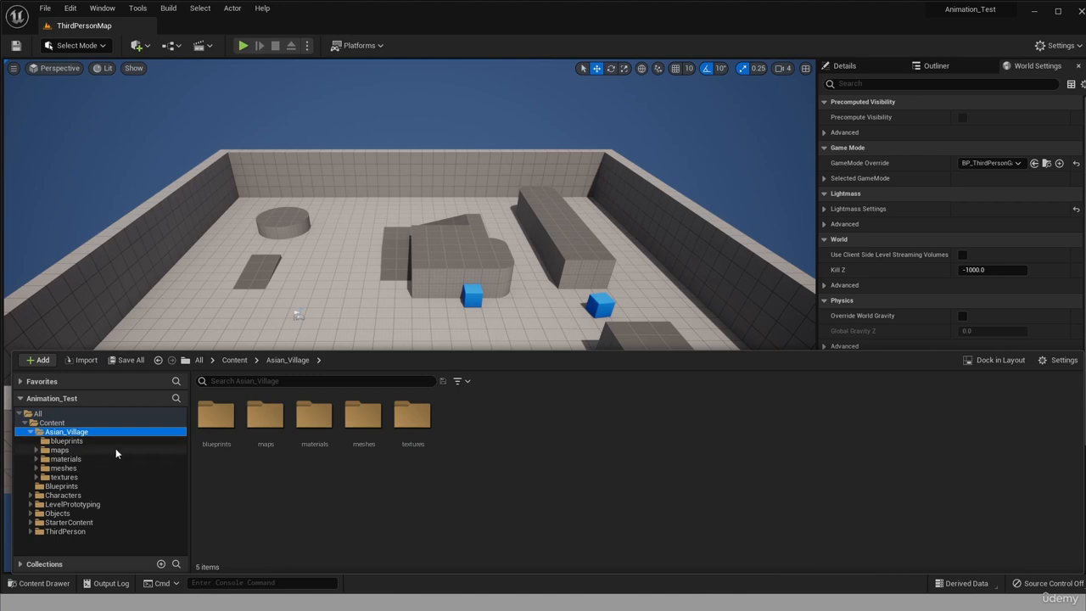
Step: Look through the Asian_Village content folders, including blueprints, maps, materials, meshes and textures
{"action": "left_click", "coordinate": [111, 450]}
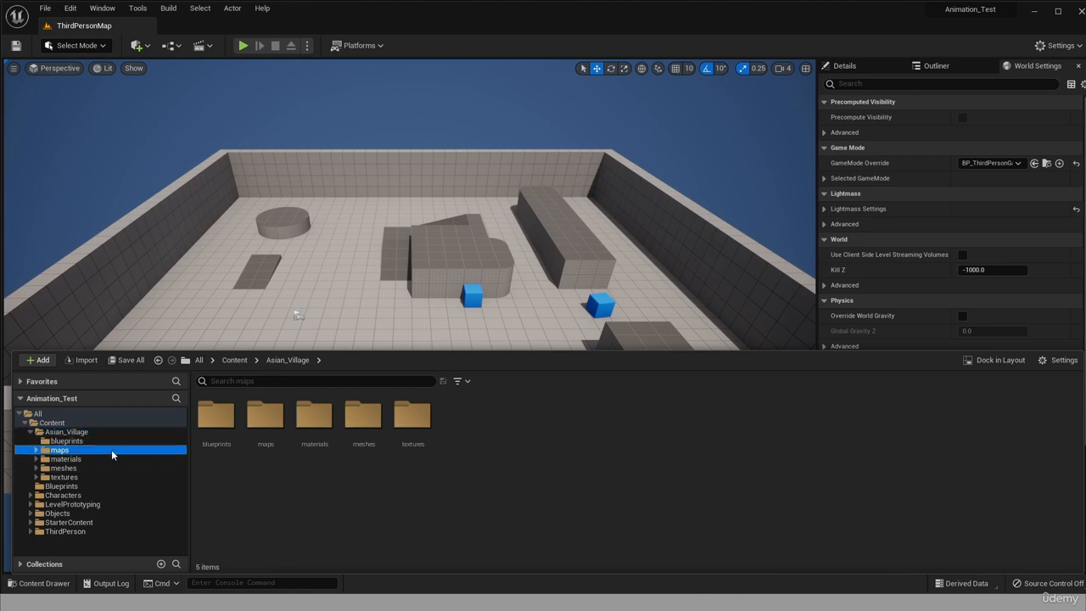
{"action": "left_click", "coordinate": [66, 440]}
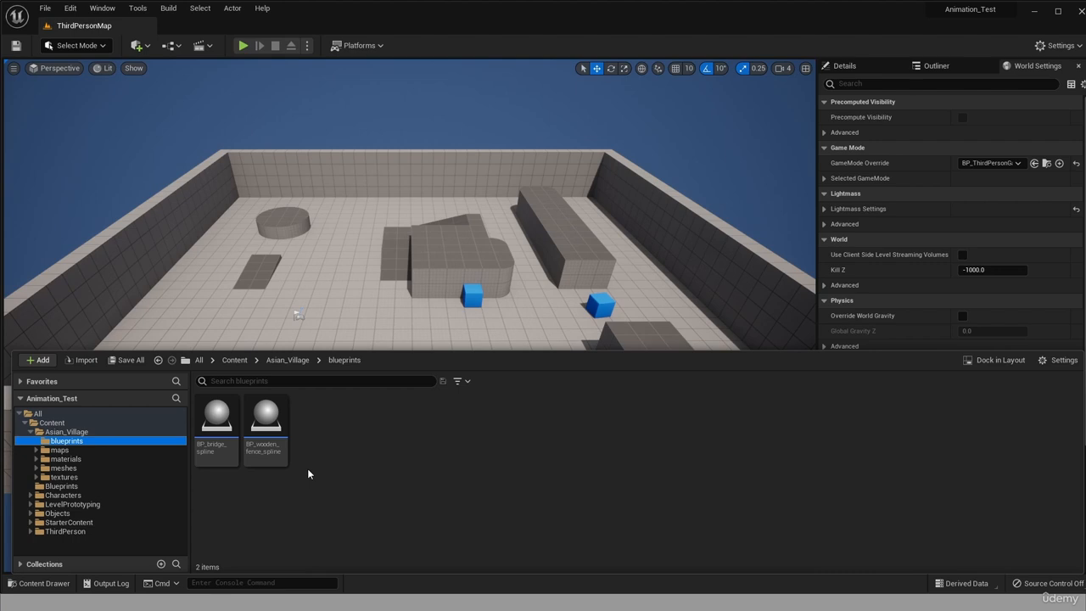
{"action": "left_click", "coordinate": [36, 450]}
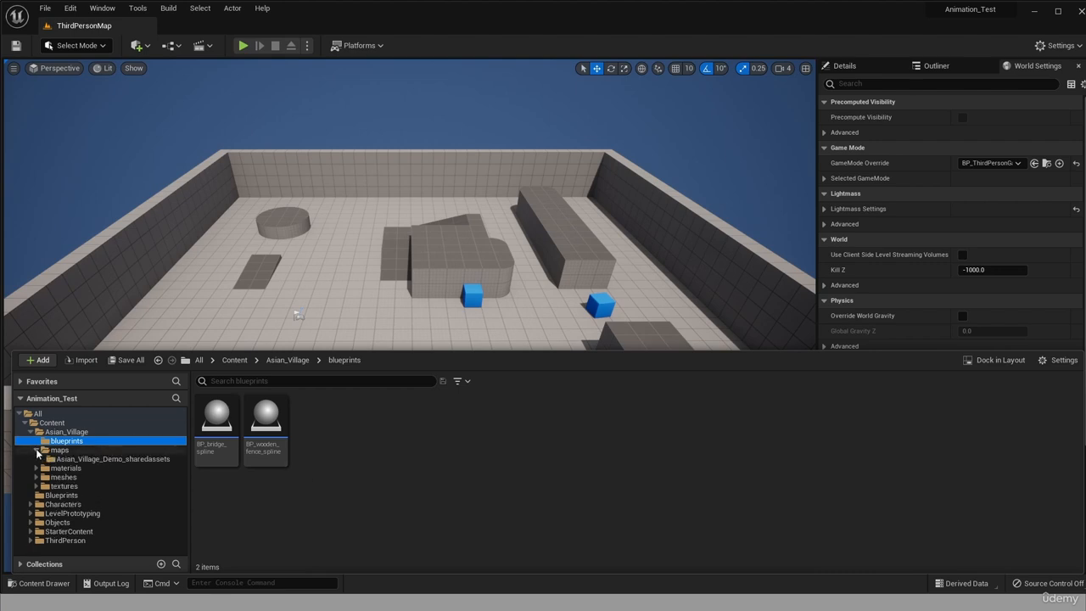
{"action": "left_click", "coordinate": [134, 460]}
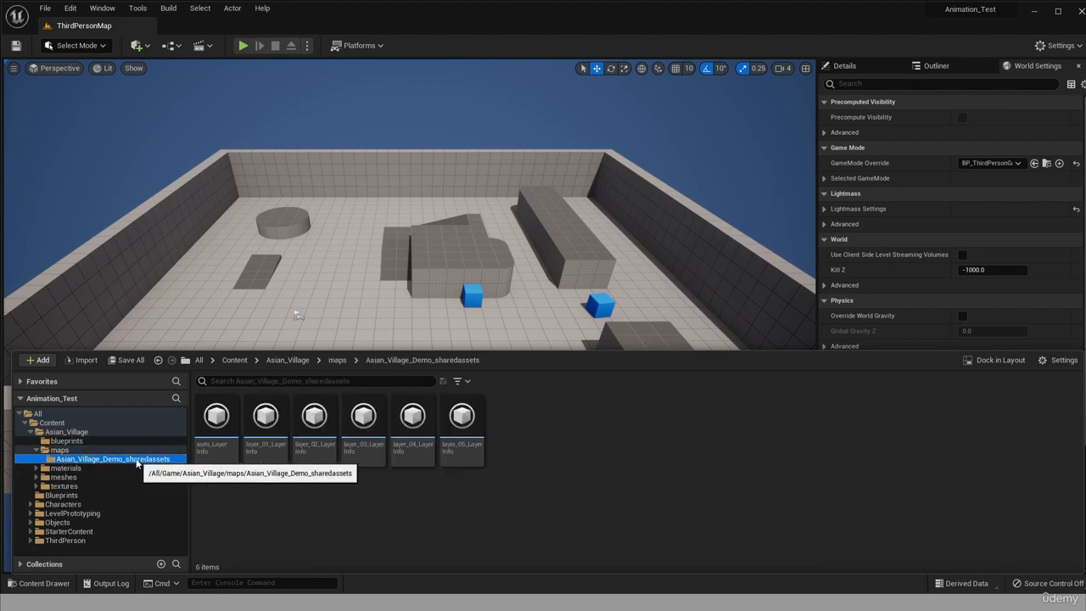
{"action": "left_click", "coordinate": [36, 470]}
{"action": "left_click", "coordinate": [37, 468]}
{"action": "left_click", "coordinate": [38, 478]}
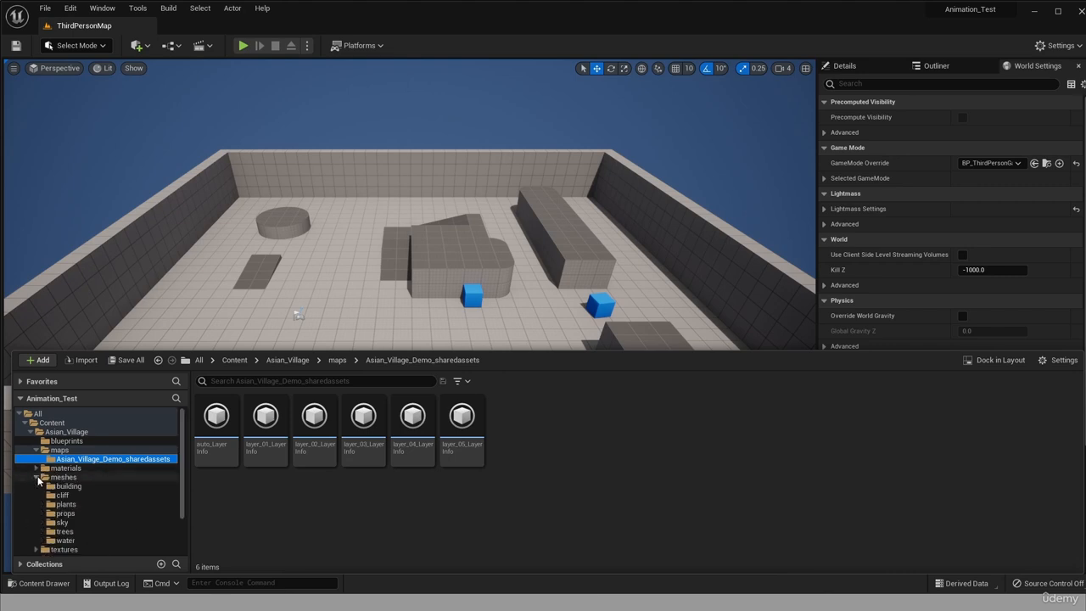
{"action": "left_click", "coordinate": [37, 478]}
{"action": "left_click", "coordinate": [36, 486]}
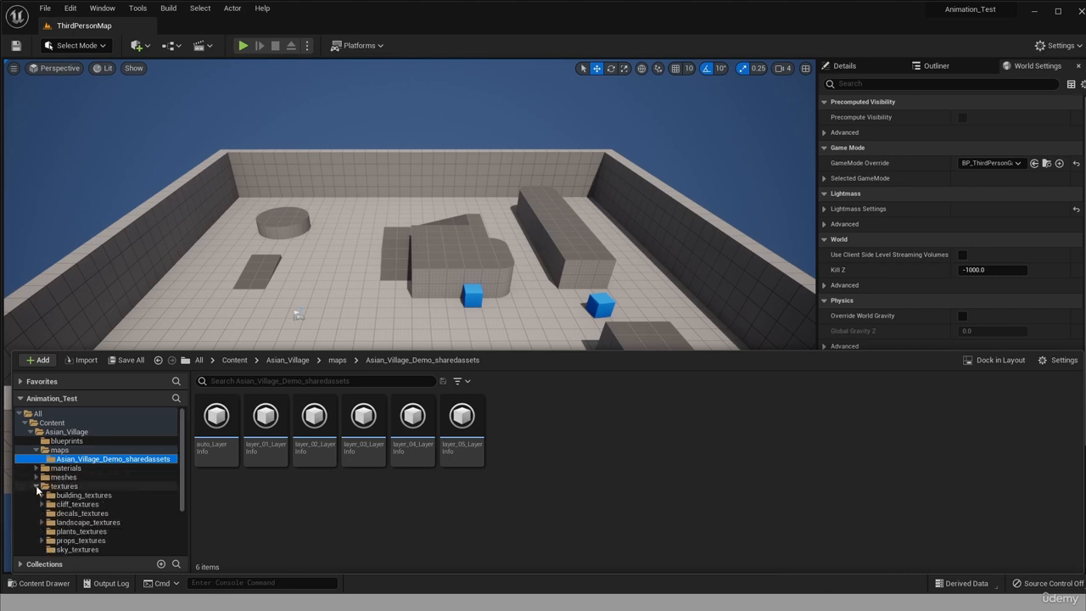
{"action": "left_click", "coordinate": [36, 486]}
{"action": "left_click", "coordinate": [63, 477]}
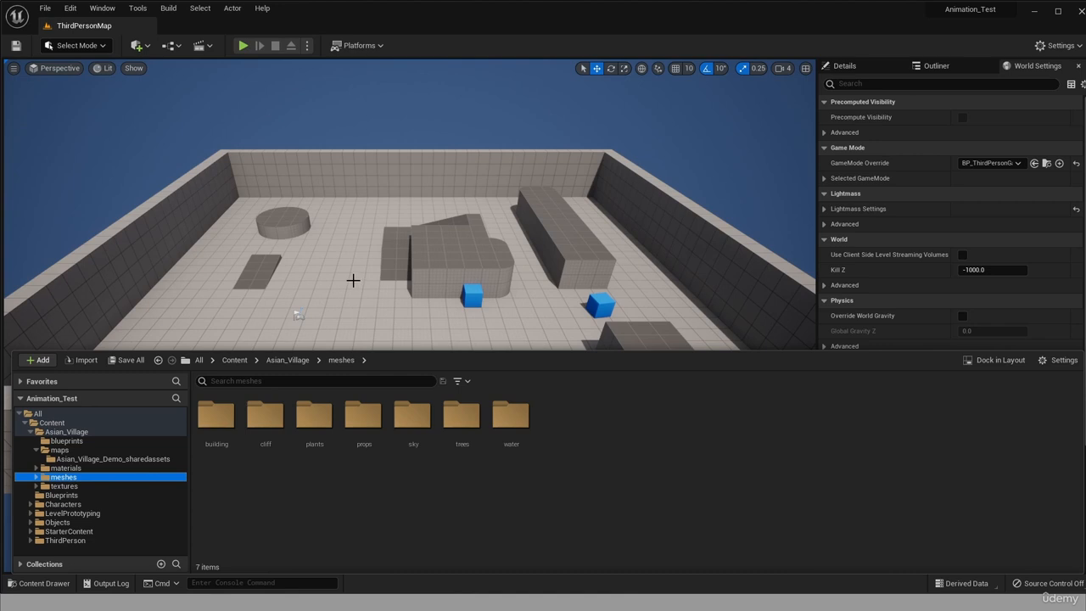
Step: Create a new level from the Basic template
{"action": "left_click", "coordinate": [39, 13]}
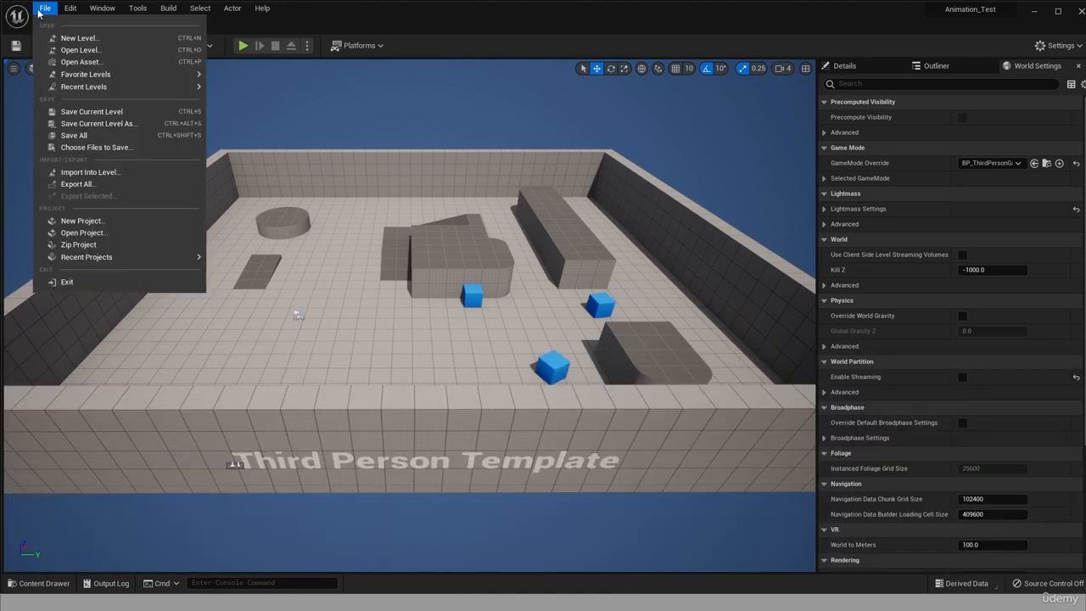
{"action": "left_click", "coordinate": [73, 37]}
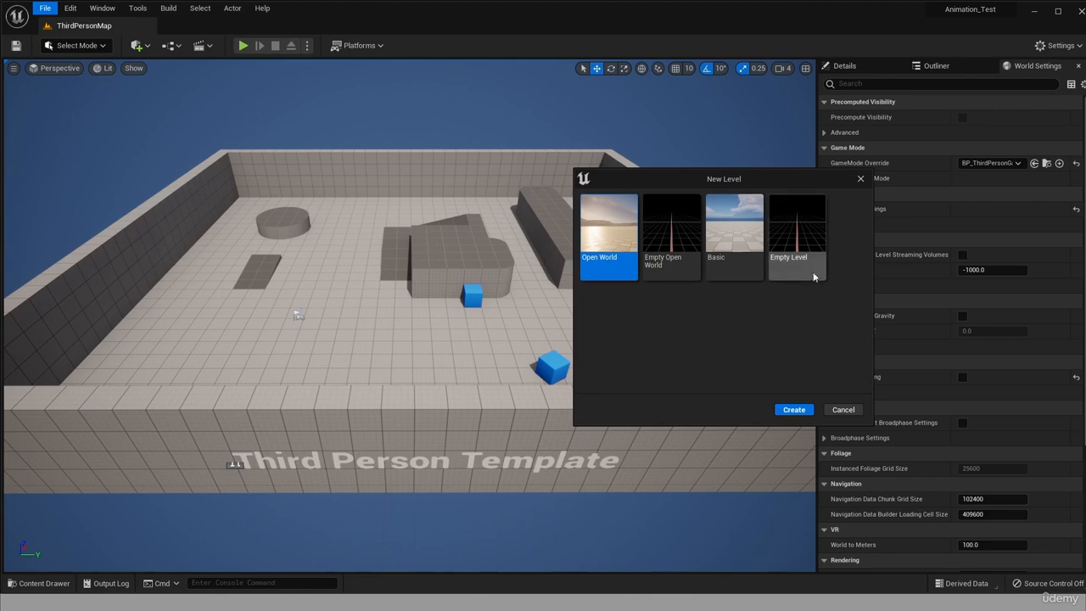
{"action": "left_click", "coordinate": [724, 239]}
{"action": "left_click", "coordinate": [794, 409]}
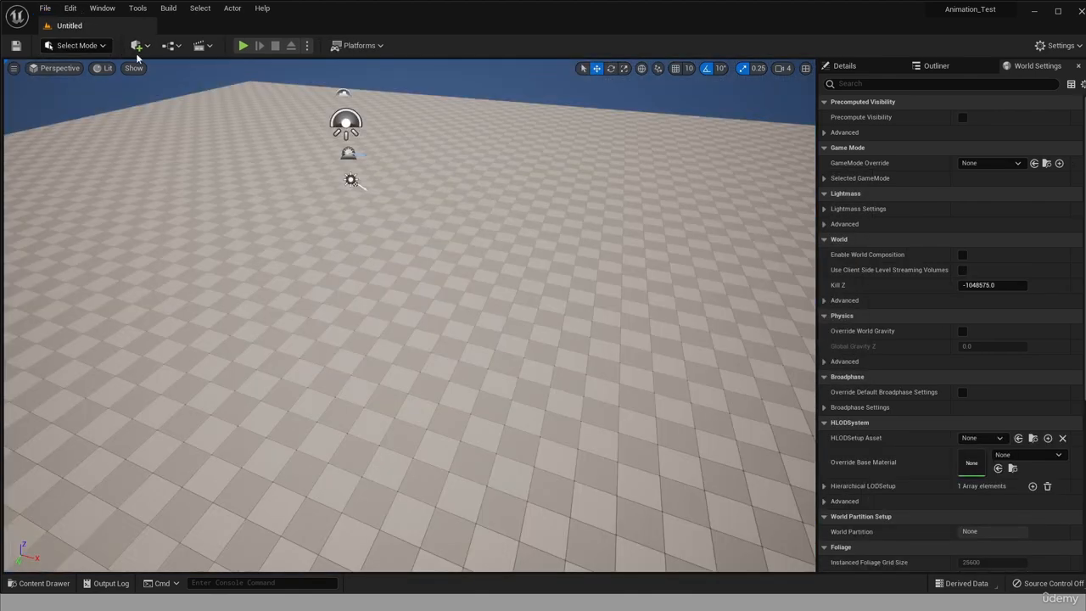
Step: Add a Player Start to the level and lower it onto the floor
{"action": "left_click", "coordinate": [146, 47]}
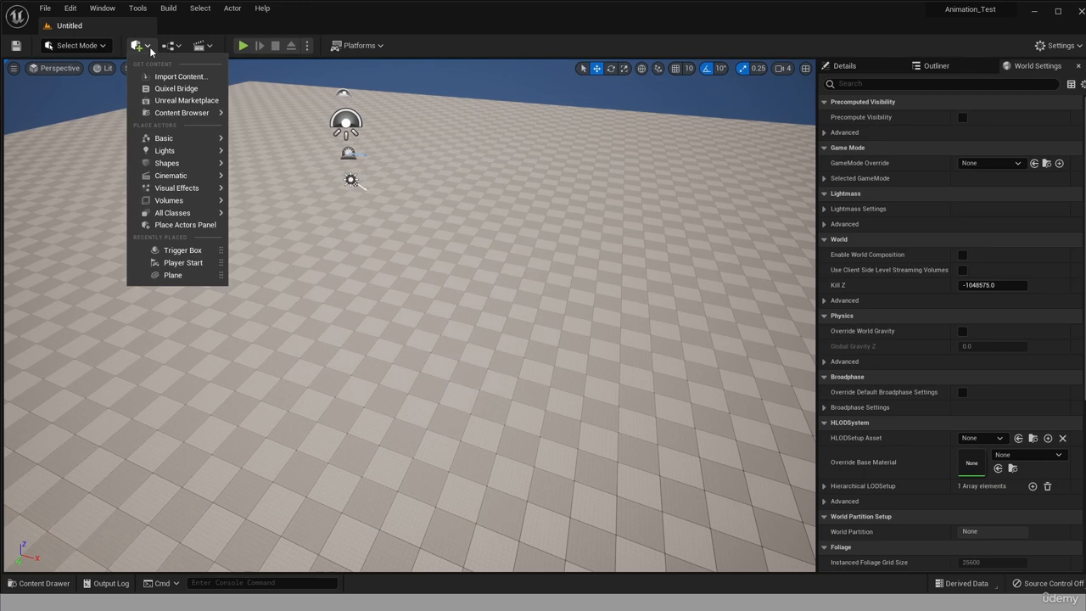
{"action": "mouse_move", "coordinate": [187, 138]}
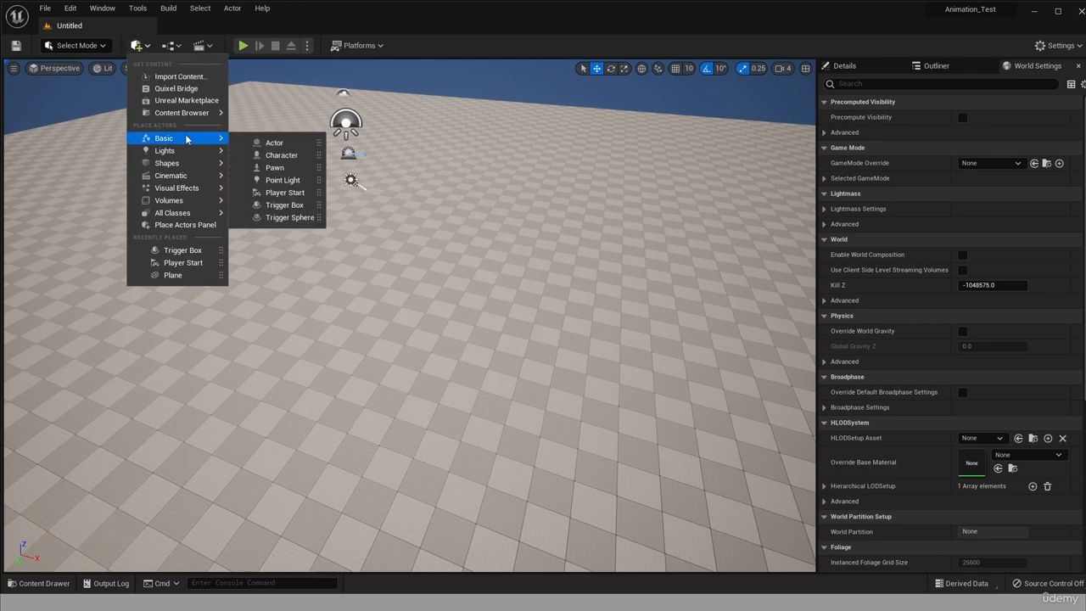
{"action": "left_click", "coordinate": [285, 193]}
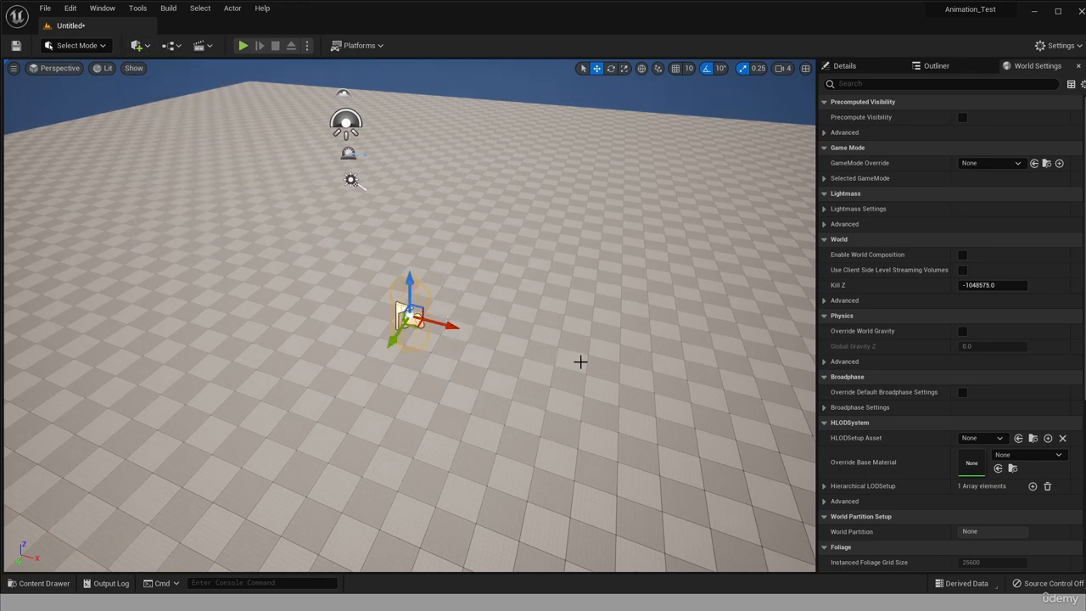
{"action": "right_click_drag", "start_coordinate": [581, 362], "coordinate": [413, 237]}
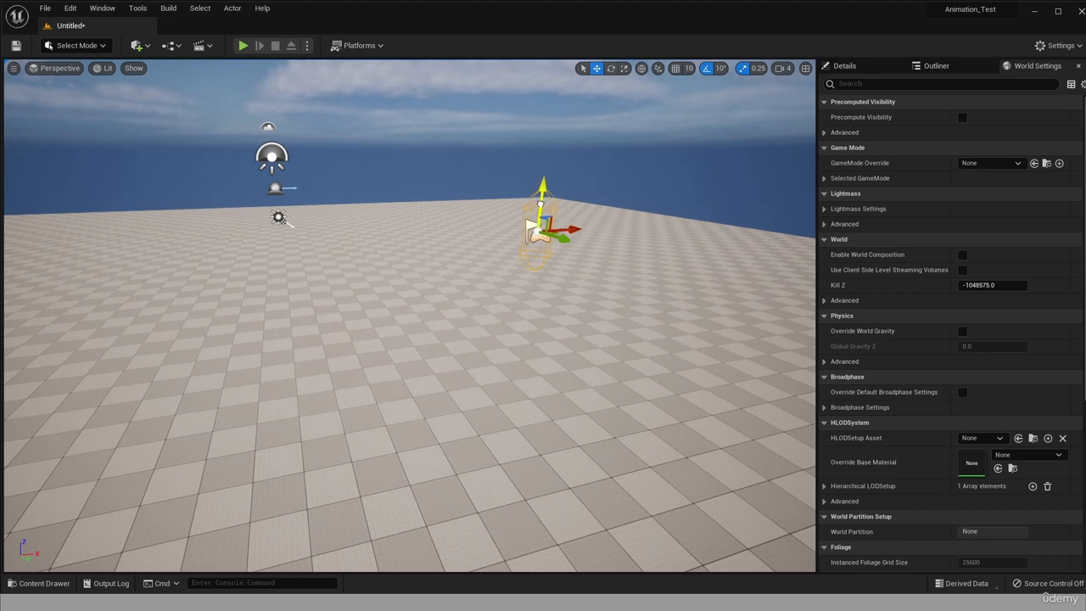
{"action": "left_click_drag", "start_coordinate": [540, 204], "coordinate": [523, 338]}
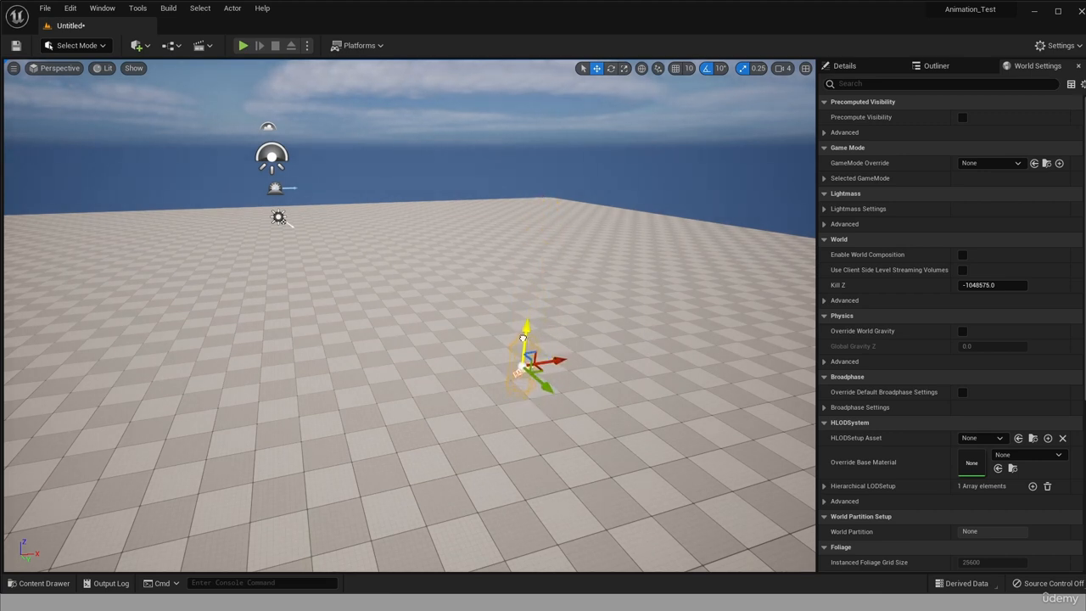
Step: Apply the T_grass_BaseColor texture from the Asian_Village landscape textures to the floor
{"action": "left_click", "coordinate": [590, 349]}
{"action": "left_click_drag", "start_coordinate": [590, 350], "coordinate": [578, 243]}
{"action": "left_click", "coordinate": [44, 583]}
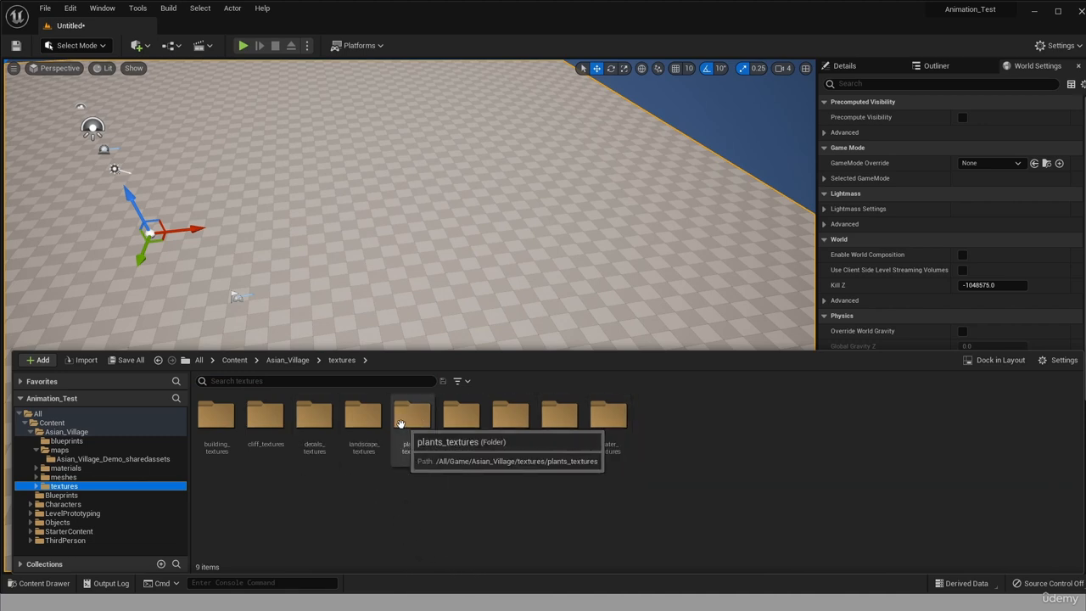
{"action": "double_click", "coordinate": [357, 425]}
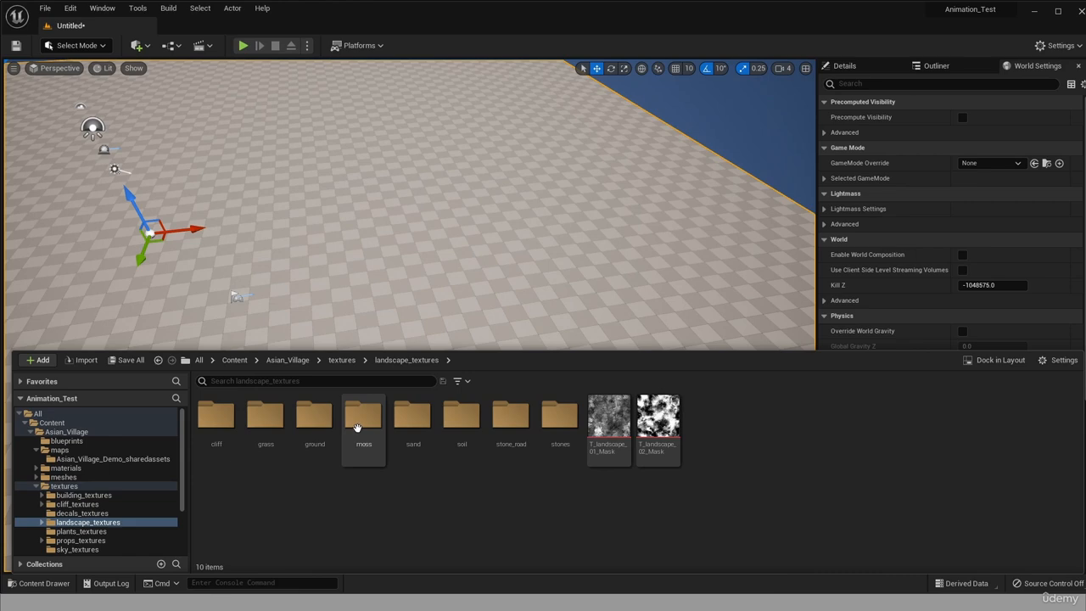
{"action": "double_click", "coordinate": [268, 420]}
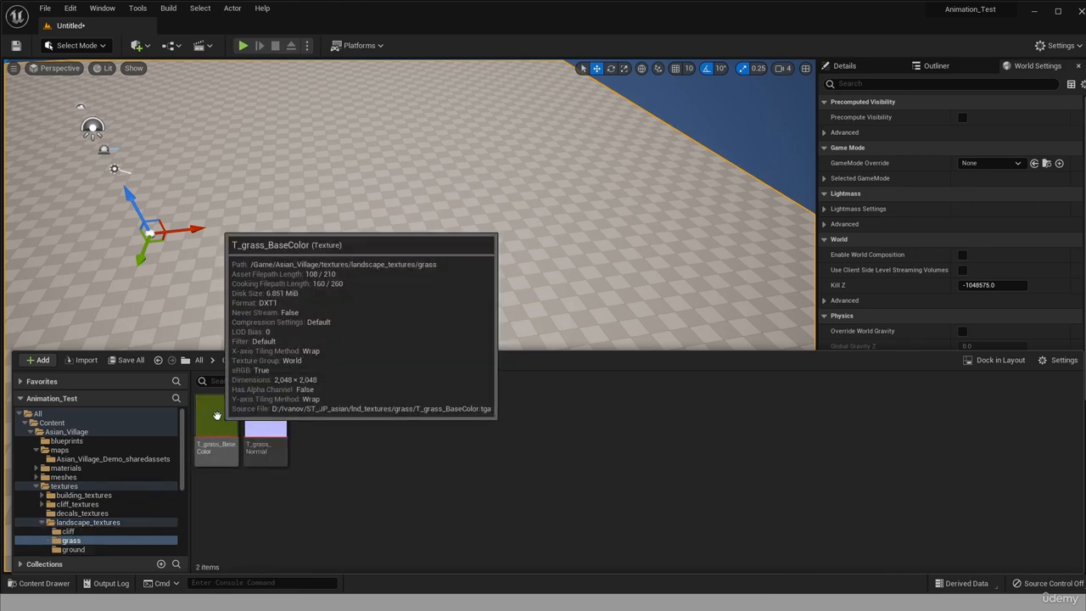
{"action": "left_click_drag", "start_coordinate": [216, 424], "coordinate": [299, 259]}
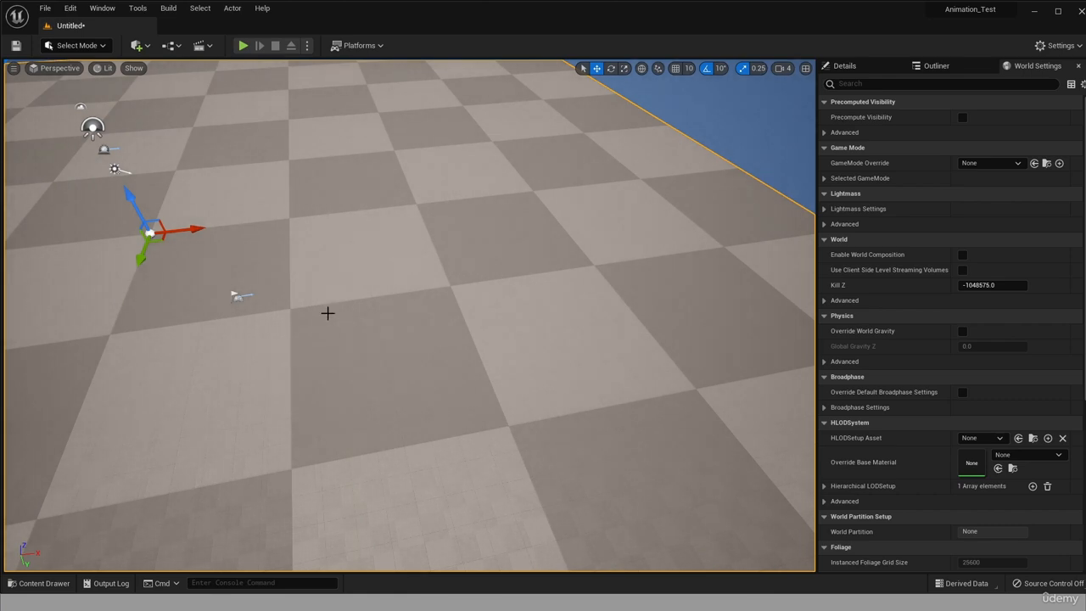
{"action": "scroll", "coordinate": [328, 313], "scroll_direction": "down", "scroll_amount": 3}
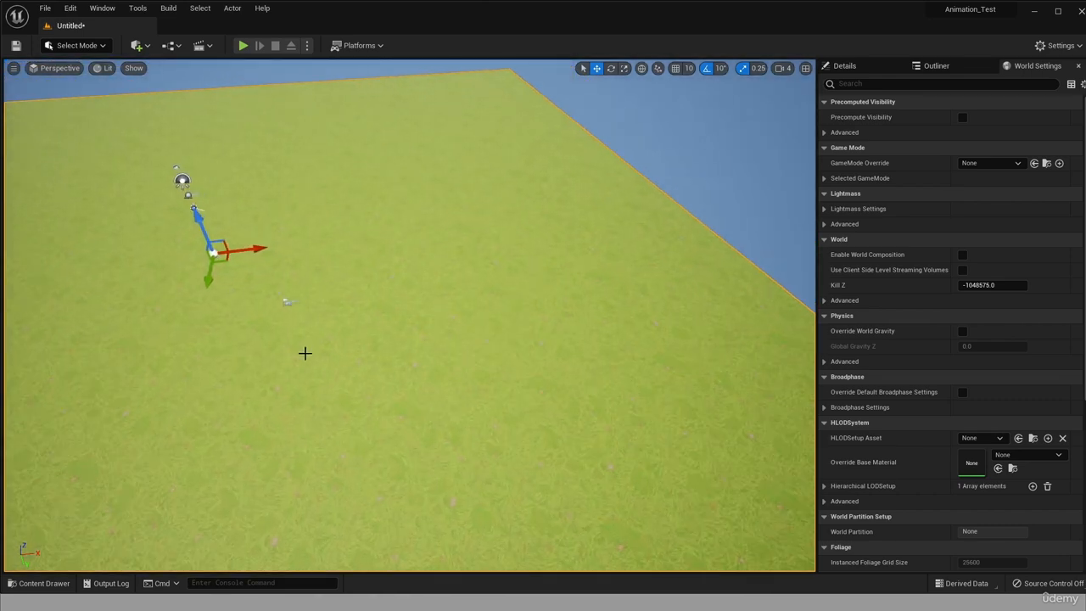
Step: Replace the floor's surface with the T_ground_BaseColor texture from the ground folder of the landscape textures
{"action": "scroll", "coordinate": [304, 354], "scroll_direction": "up", "scroll_amount": 5}
{"action": "left_click_drag", "start_coordinate": [319, 319], "coordinate": [321, 291], "text": "alt"}
{"action": "left_click_drag", "start_coordinate": [321, 290], "coordinate": [328, 318], "text": "alt"}
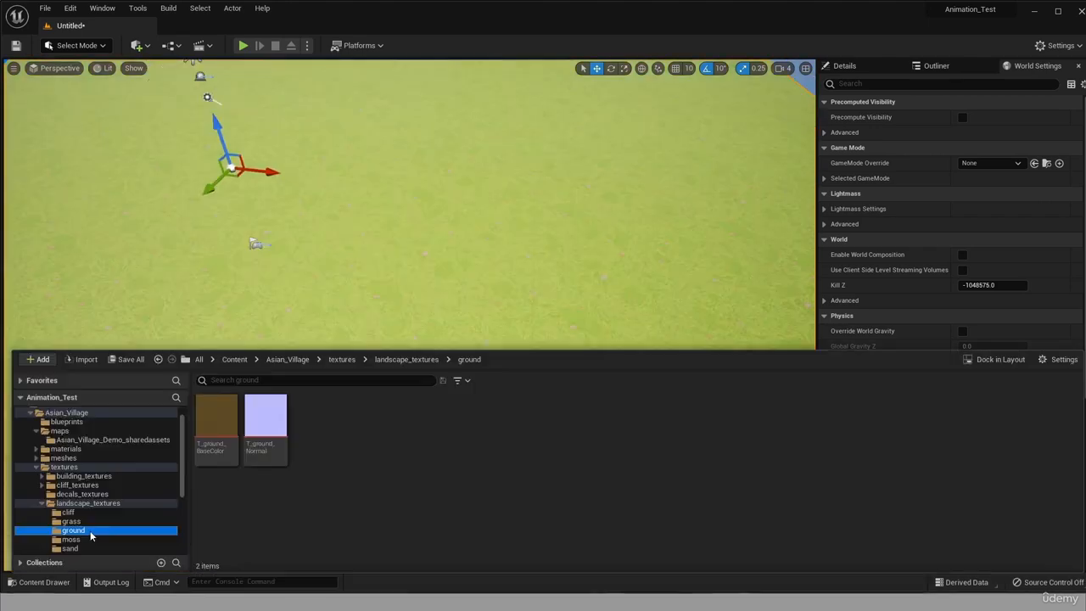
{"action": "left_click_drag", "start_coordinate": [217, 424], "coordinate": [332, 245]}
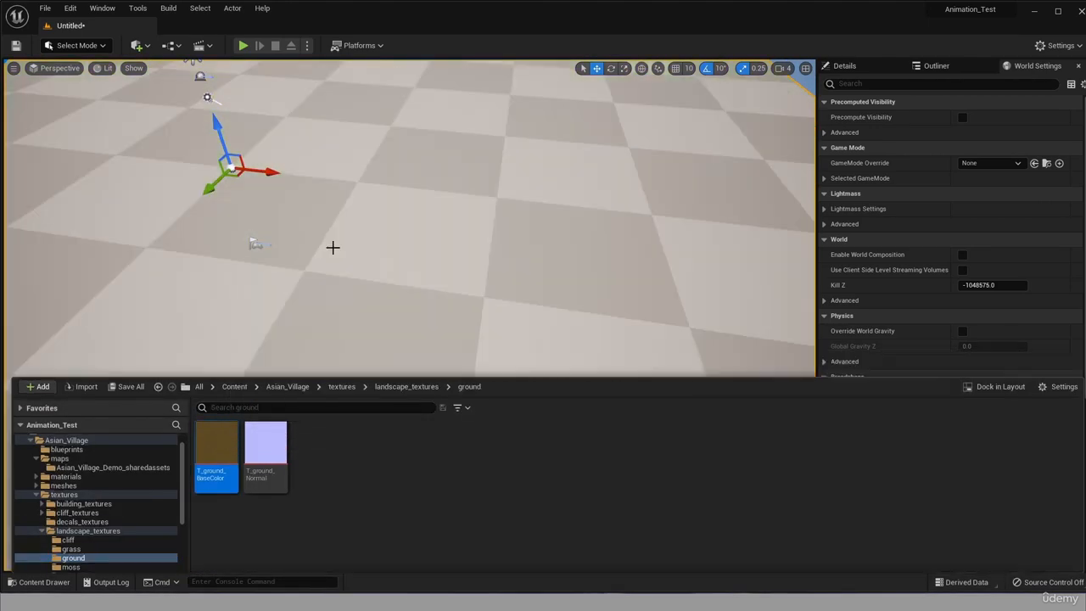
Step: Add a Plane shape to the level above the ground-textured floor
{"action": "left_click", "coordinate": [138, 45]}
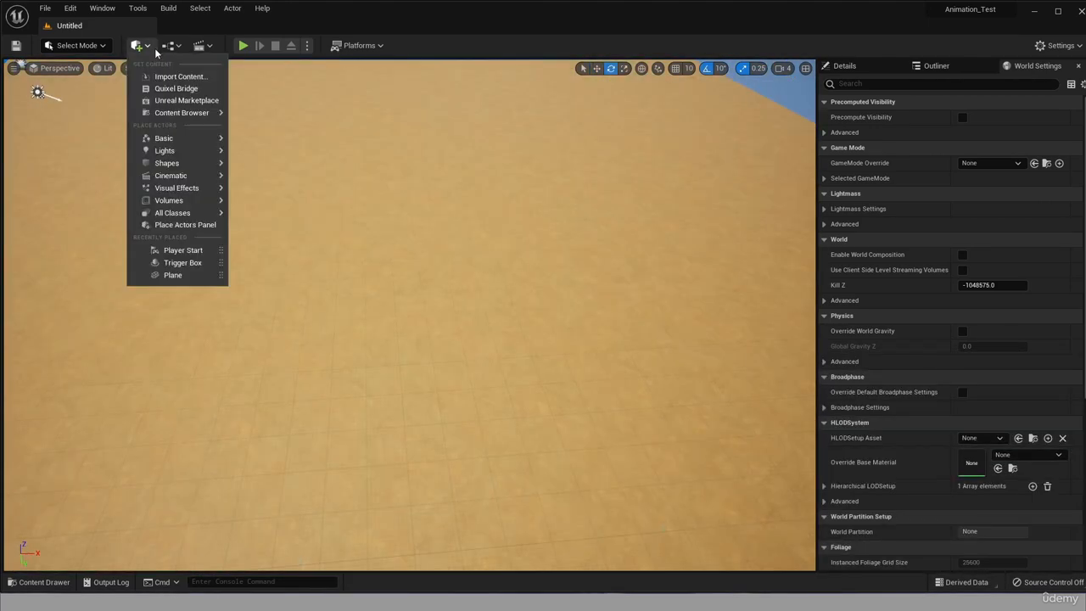
{"action": "mouse_move", "coordinate": [201, 163]}
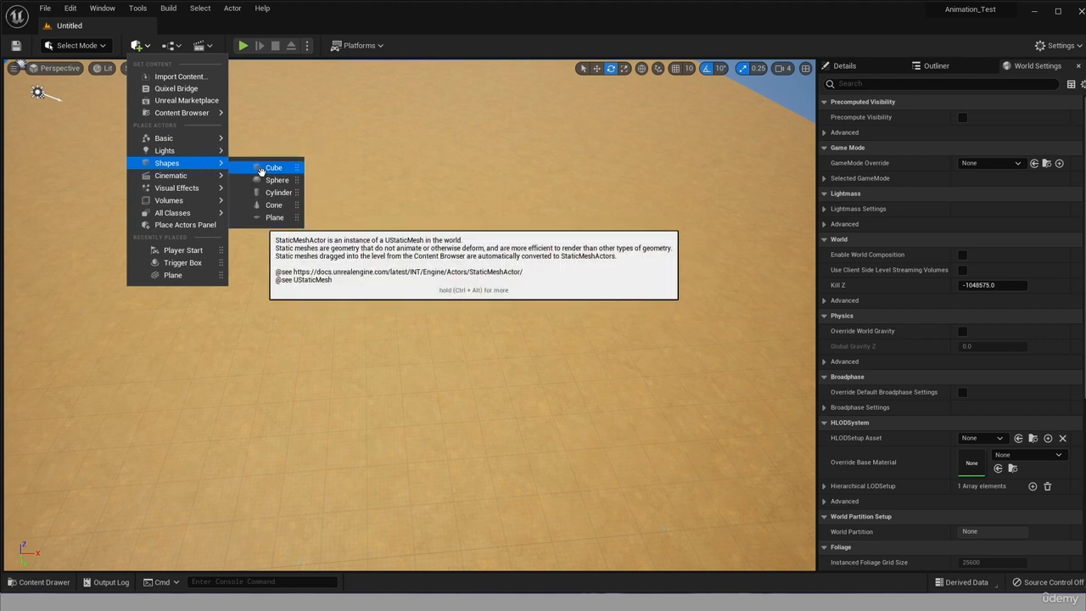
{"action": "left_click", "coordinate": [258, 218]}
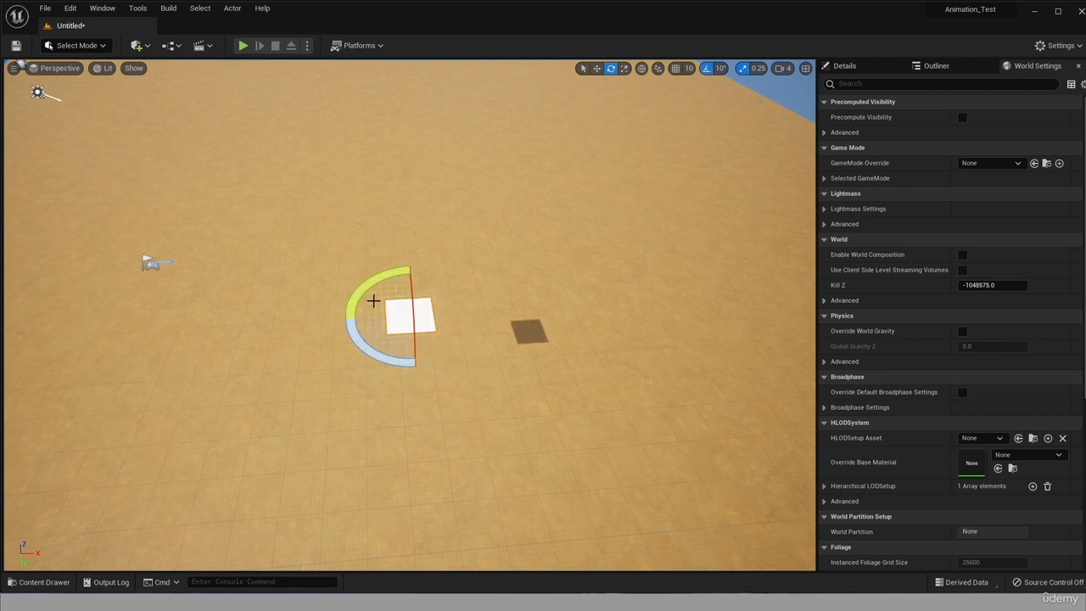
{"action": "scroll", "coordinate": [433, 339], "scroll_direction": "up", "scroll_amount": 5}
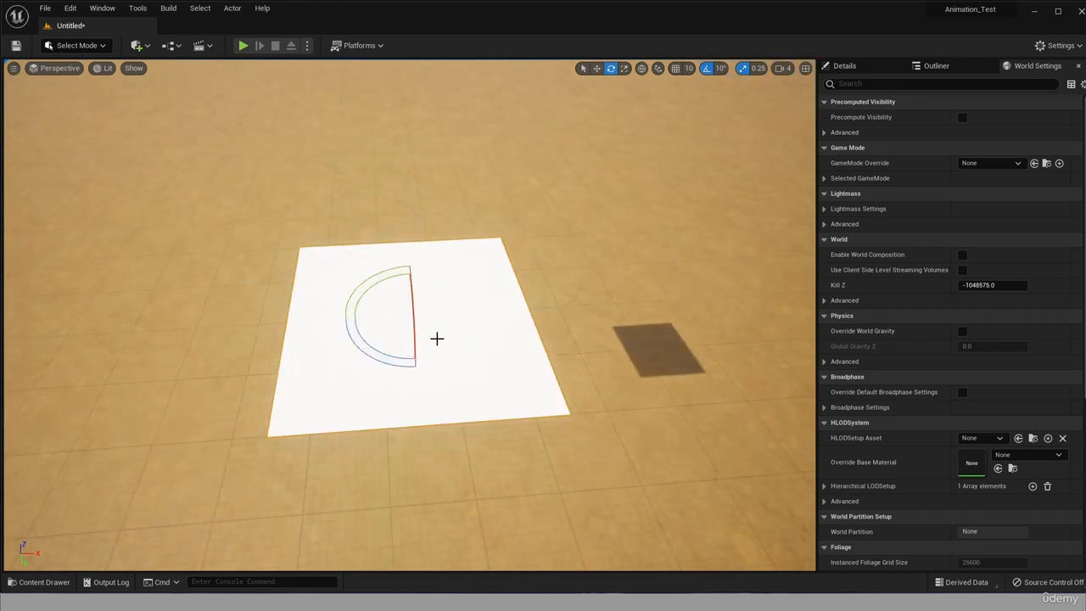
{"action": "scroll", "coordinate": [434, 326], "scroll_direction": "down", "scroll_amount": 3}
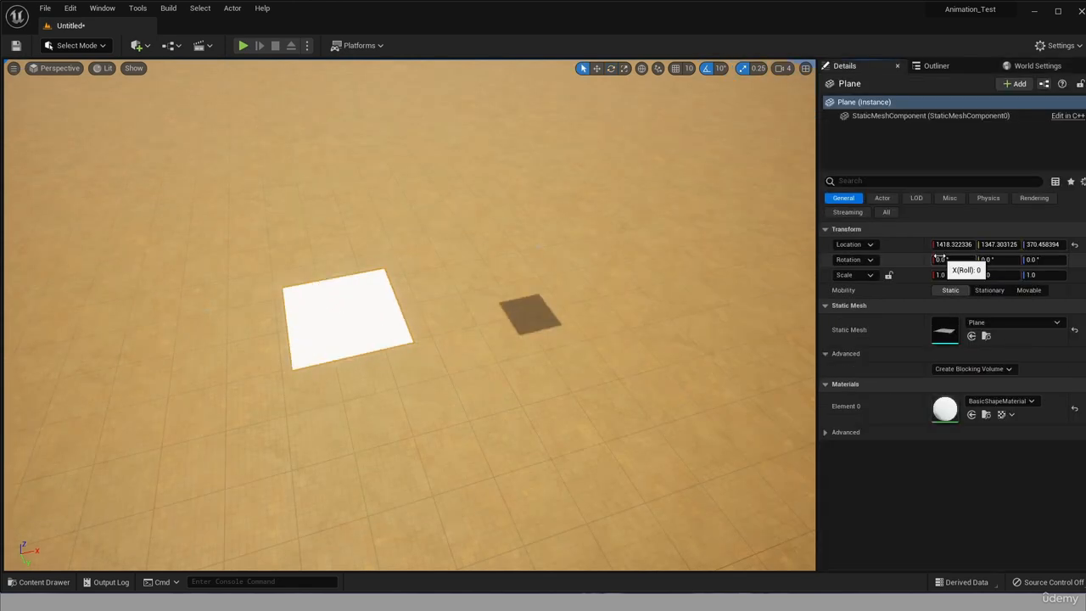
Step: Stretch the plane into a long strip by setting its X scale to about 34.41
{"action": "left_click_drag", "start_coordinate": [955, 274], "coordinate": [1019, 245]}
{"action": "scroll", "coordinate": [466, 315], "scroll_direction": "down", "scroll_amount": 5}
{"action": "scroll", "coordinate": [706, 279], "scroll_direction": "down", "scroll_amount": 5}
{"action": "key", "text": "ctrl+z"}
{"action": "key", "text": "ctrl+z"}
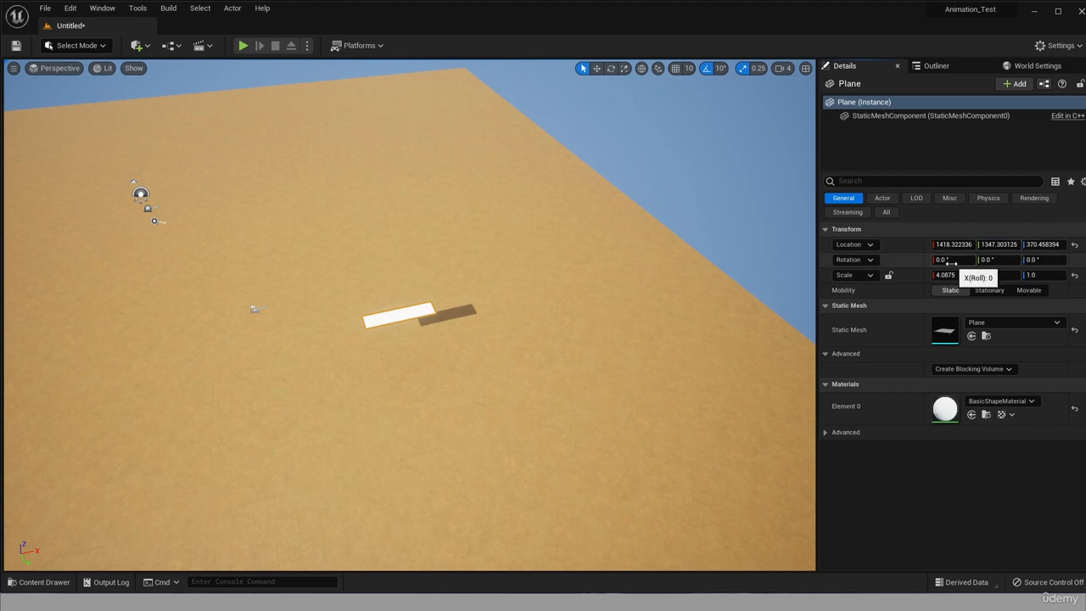
{"action": "left_click", "coordinate": [71, 8]}
{"action": "left_click", "coordinate": [94, 49]}
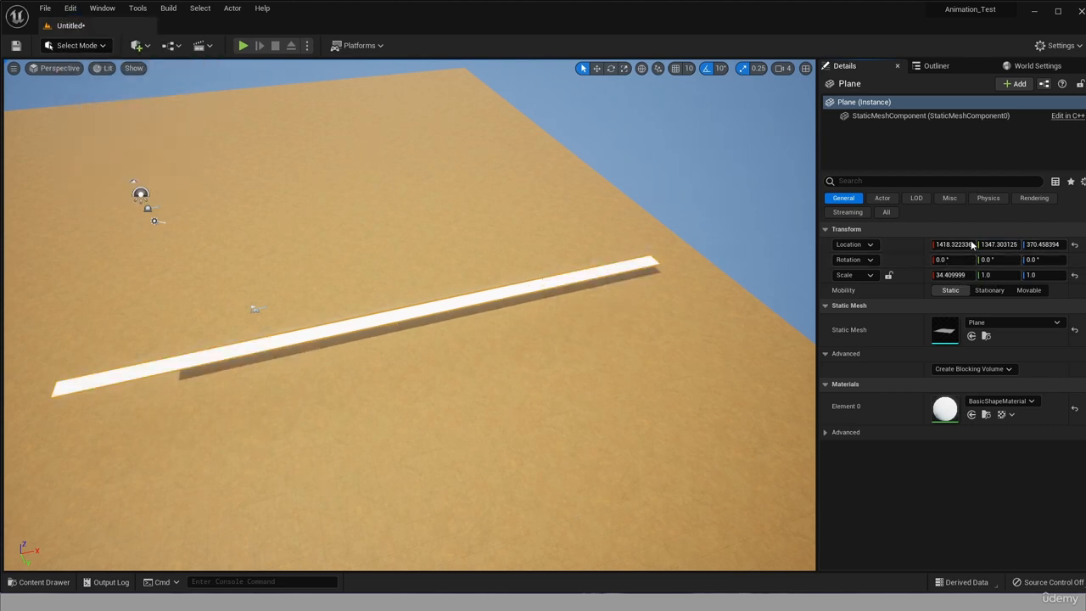
Step: Move the strip to X location 1431 and lower it to Z location 2, just above the floor
{"action": "left_click_drag", "start_coordinate": [955, 245], "coordinate": [966, 245]}
{"action": "left_click_drag", "start_coordinate": [1044, 244], "coordinate": [993, 244]}
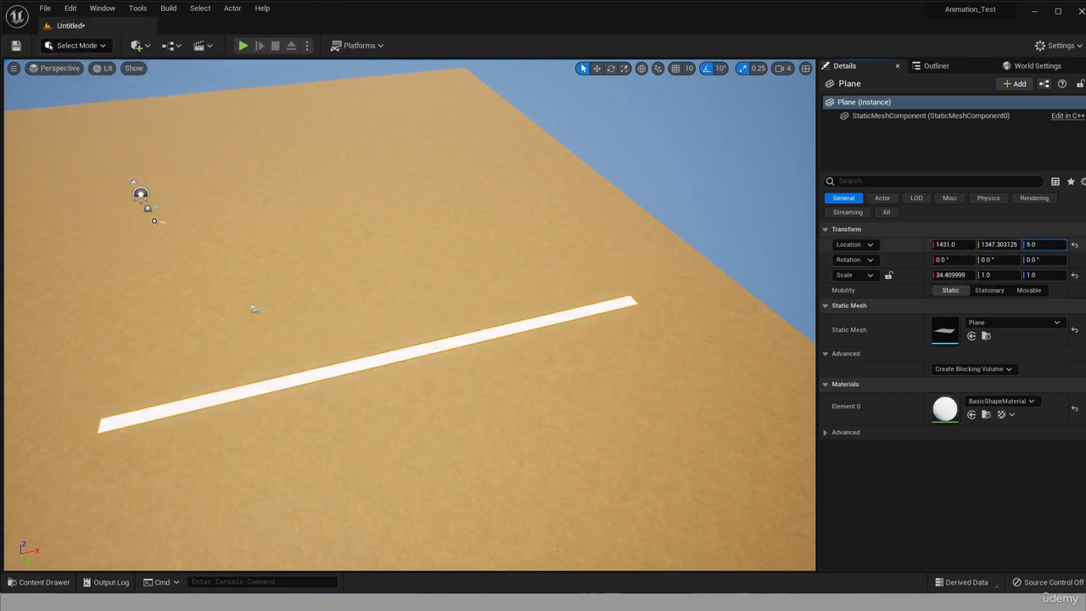
{"action": "scroll", "coordinate": [501, 386], "scroll_direction": "up", "scroll_amount": 5}
{"action": "scroll", "coordinate": [502, 386], "scroll_direction": "down", "scroll_amount": 1}
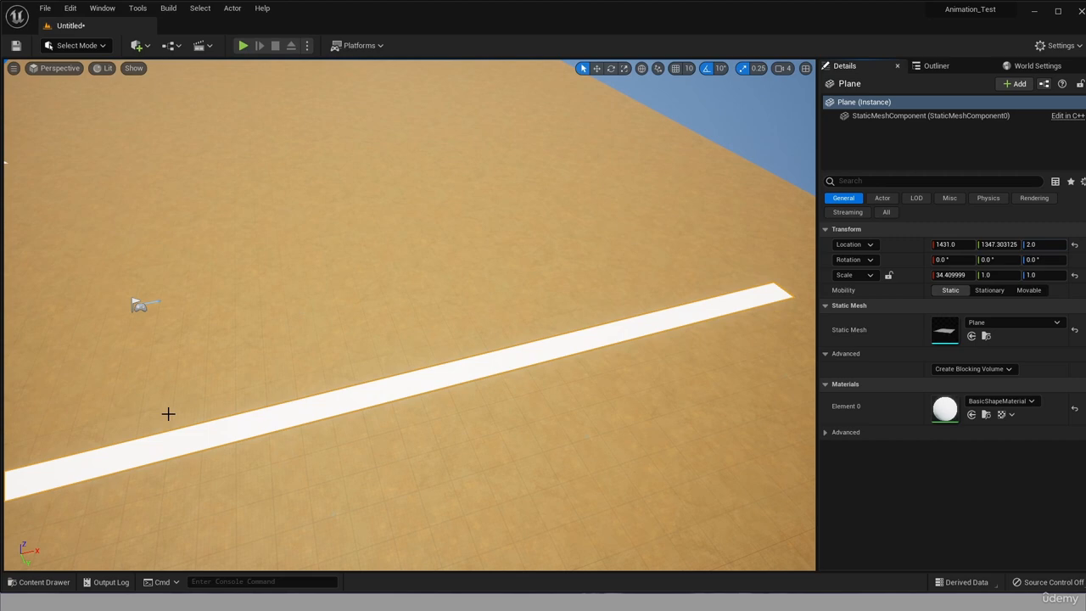
Step: Apply the T_stone_road_BaseColor texture from the stone_road folder to the plane strip
{"action": "left_click", "coordinate": [44, 584]}
{"action": "left_click_drag", "start_coordinate": [225, 441], "coordinate": [698, 308]}
{"action": "scroll", "coordinate": [368, 437], "scroll_direction": "up", "scroll_amount": 4}
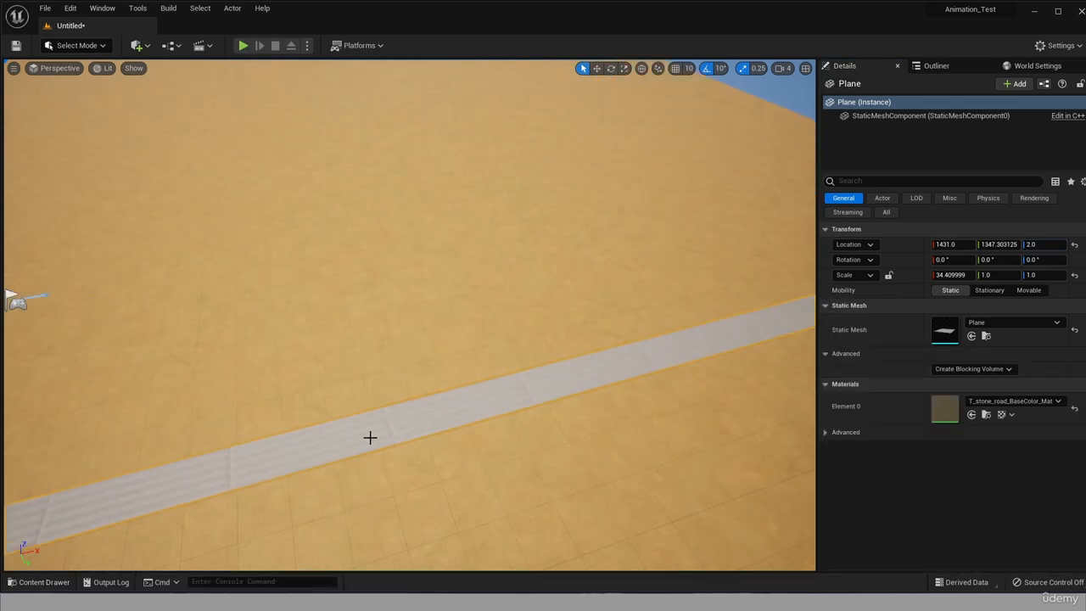
{"action": "right_click_drag", "start_coordinate": [479, 476], "coordinate": [543, 505]}
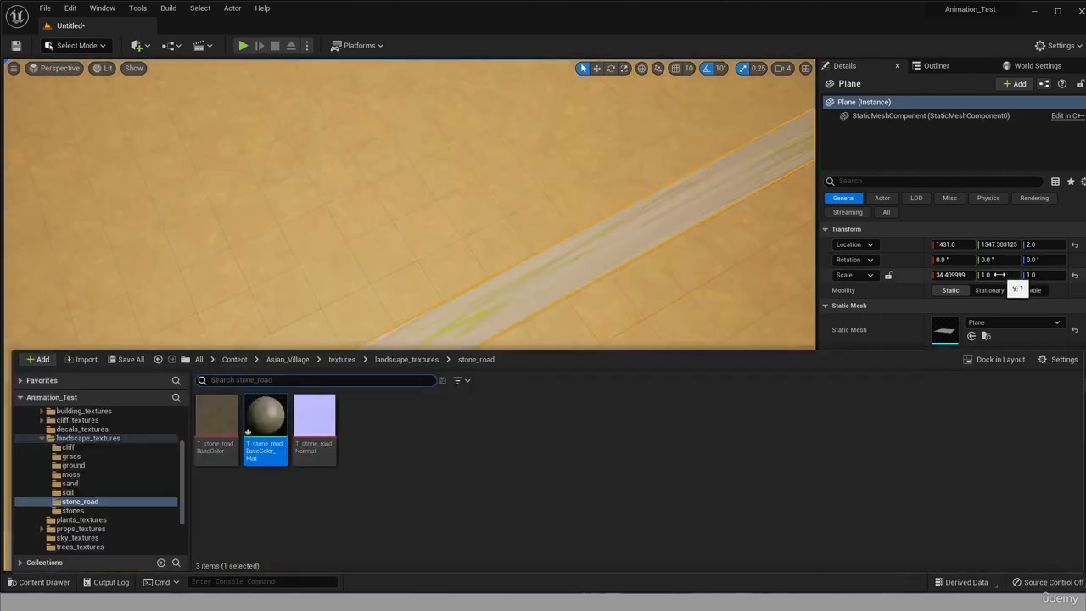
Step: Scale the stone road plane to 9.52 in Y and about 36.97 in X, and move it to X location -321
{"action": "left_click_drag", "start_coordinate": [988, 275], "coordinate": [1032, 275]}
{"action": "scroll", "coordinate": [371, 349], "scroll_direction": "down", "scroll_amount": 6}
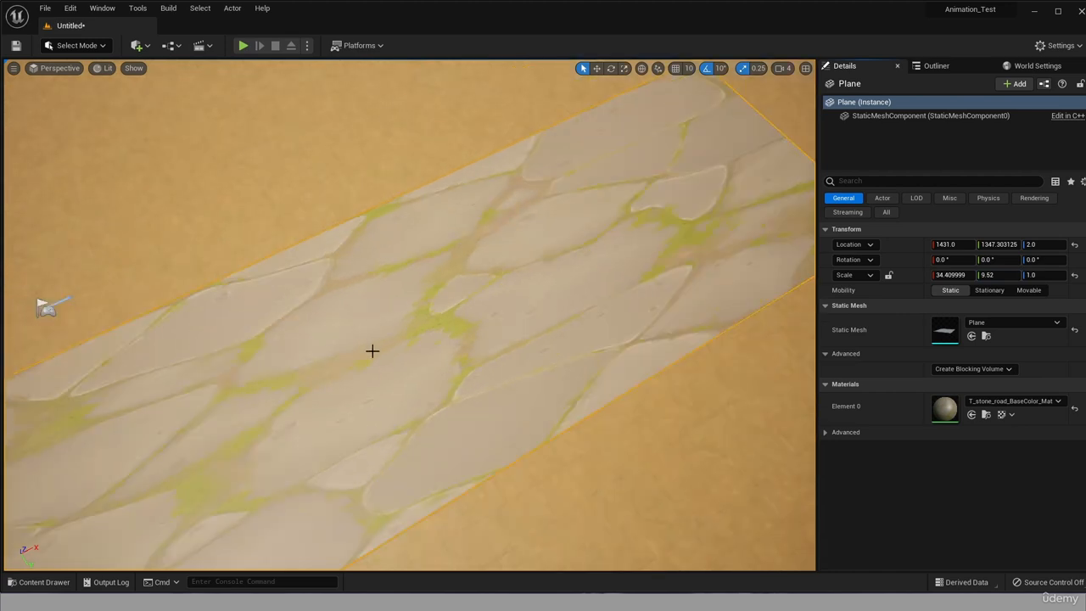
{"action": "left_click_drag", "start_coordinate": [945, 276], "coordinate": [946, 245]}
{"action": "right_click_drag", "start_coordinate": [250, 170], "coordinate": [152, 161]}
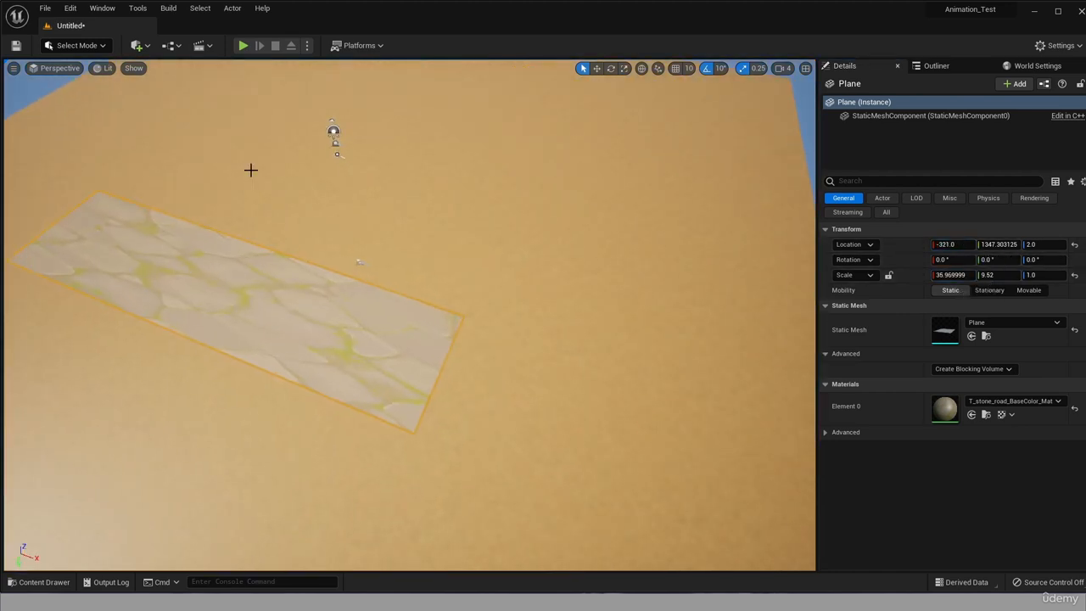
Step: Open the plants folder within the Asian_Village meshes
{"action": "left_click", "coordinate": [43, 582]}
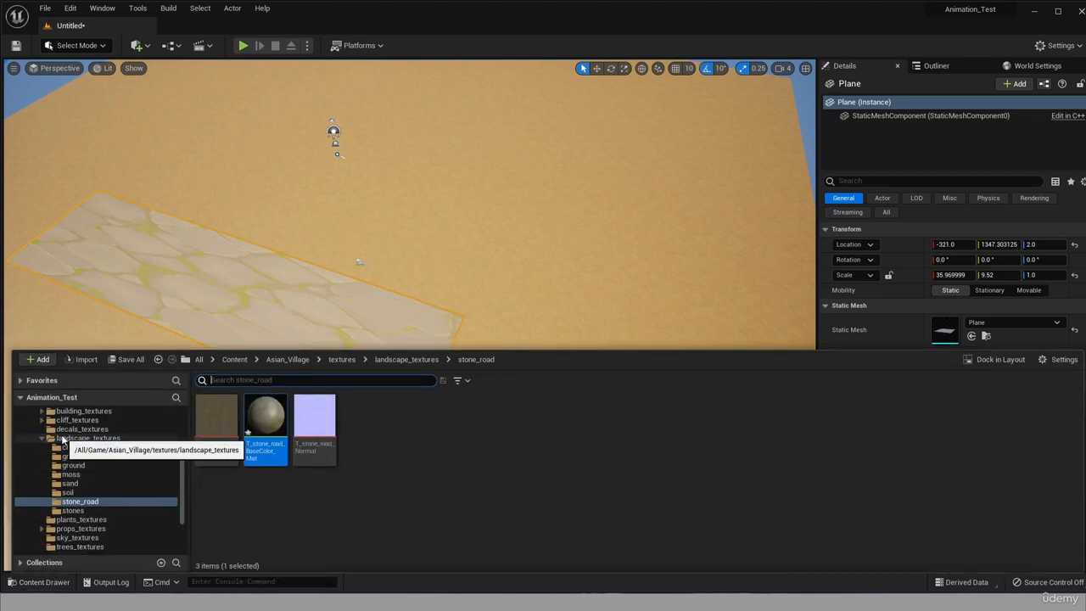
{"action": "scroll", "coordinate": [42, 433], "scroll_direction": "up", "scroll_amount": 1}
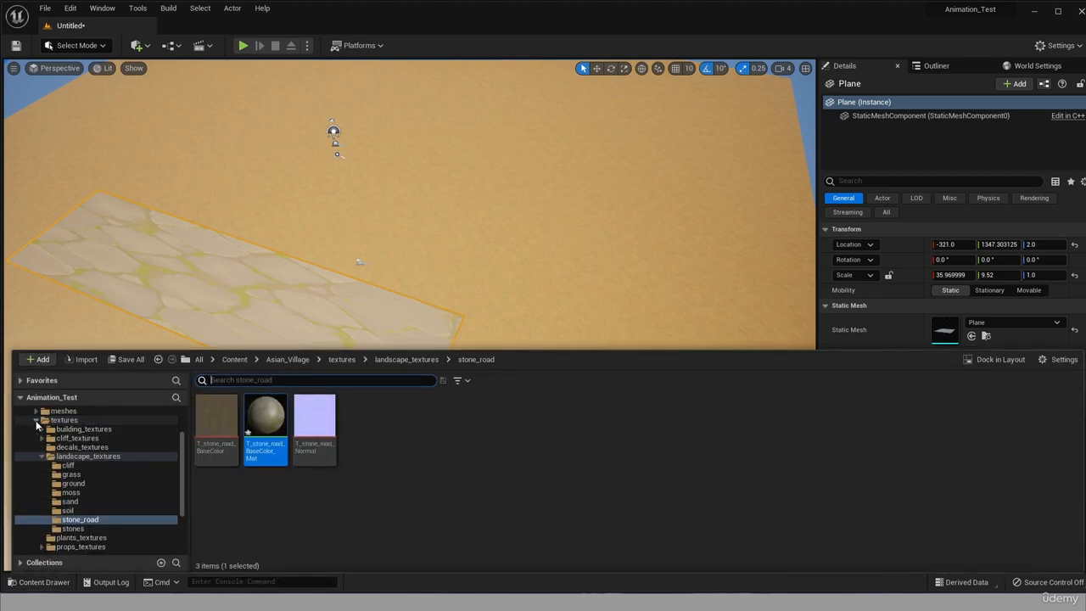
{"action": "left_click", "coordinate": [36, 420]}
{"action": "left_click", "coordinate": [36, 468]}
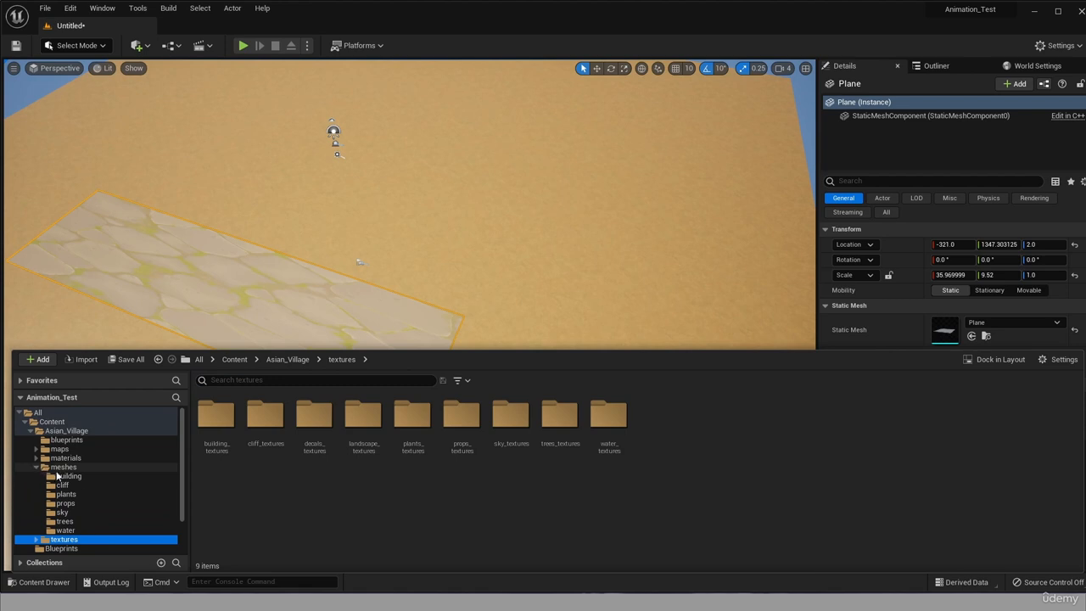
{"action": "left_click", "coordinate": [219, 419]}
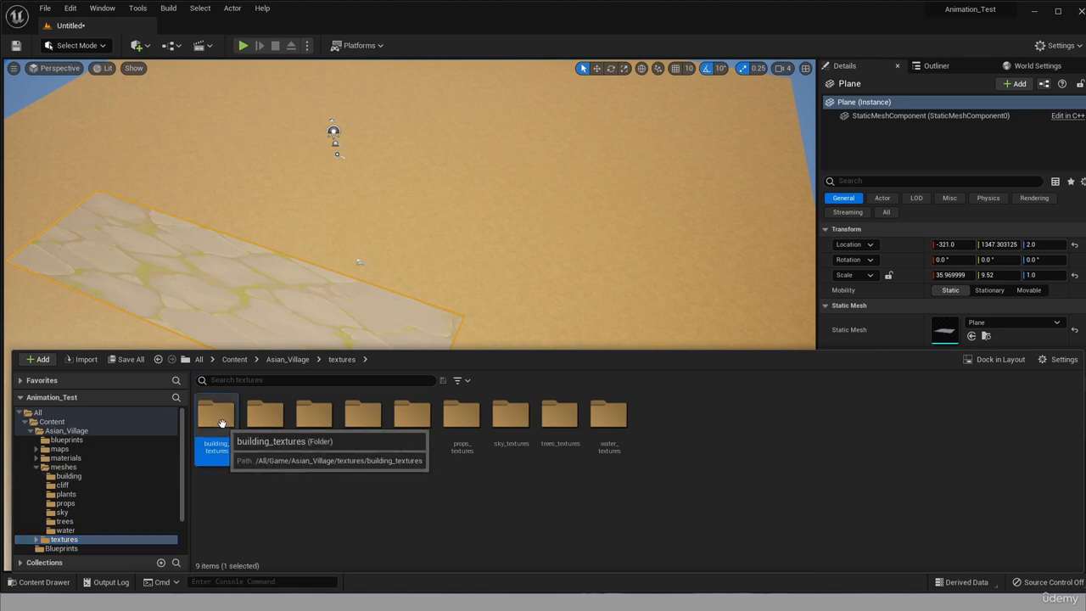
{"action": "double_click", "coordinate": [219, 418]}
{"action": "double_click", "coordinate": [222, 424]}
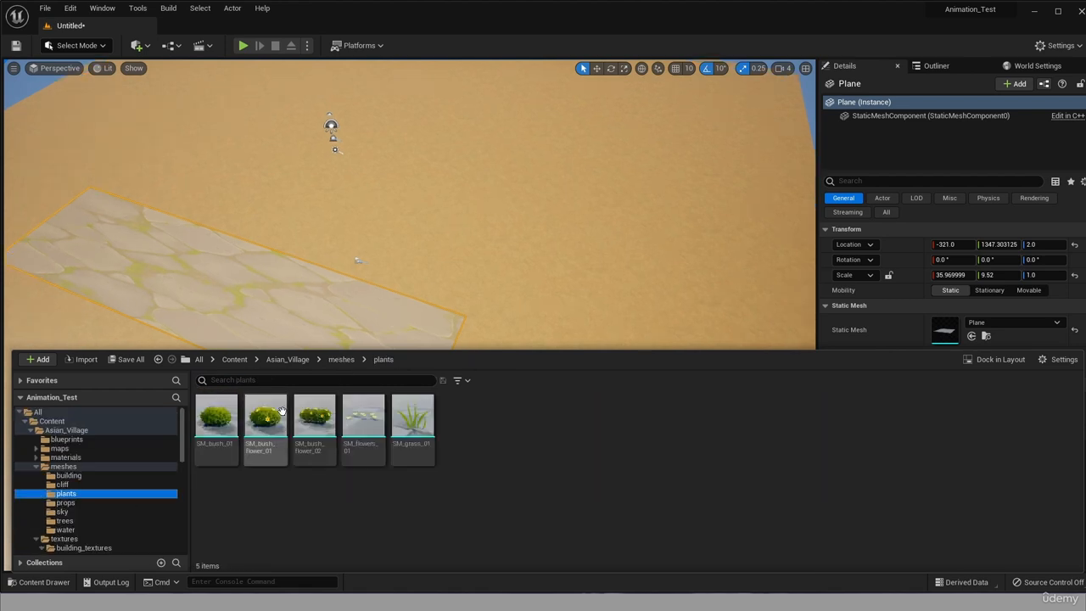
Step: Place the SM_bush_flower_01 mesh on the ground beside the near end corner of the stone road
{"action": "left_click_drag", "start_coordinate": [265, 419], "coordinate": [478, 311]}
{"action": "scroll", "coordinate": [478, 309], "scroll_direction": "up", "scroll_amount": 5}
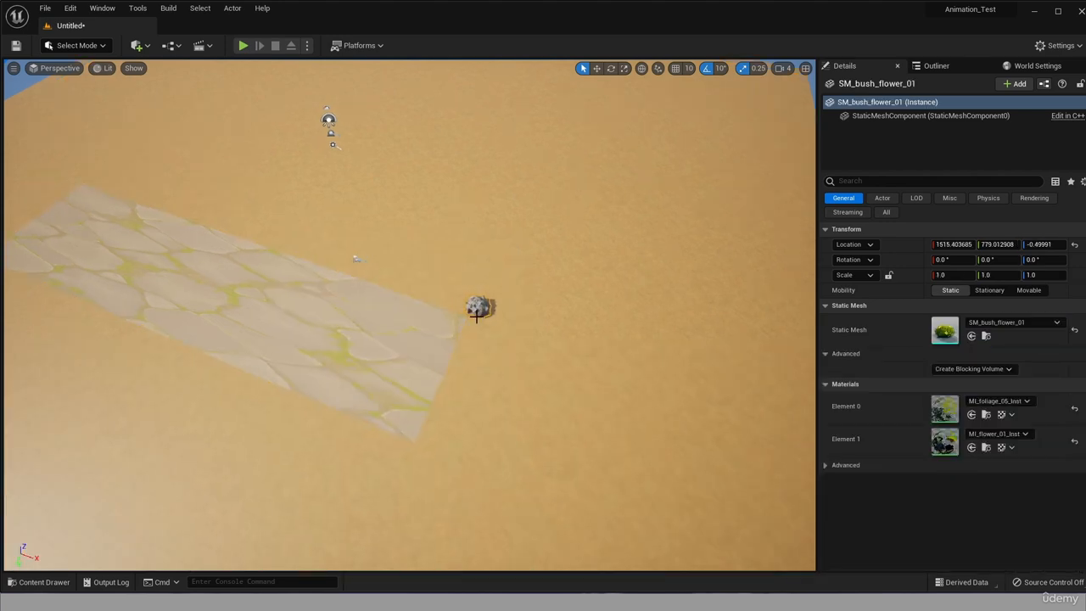
{"action": "scroll", "coordinate": [579, 287], "scroll_direction": "up", "scroll_amount": 3}
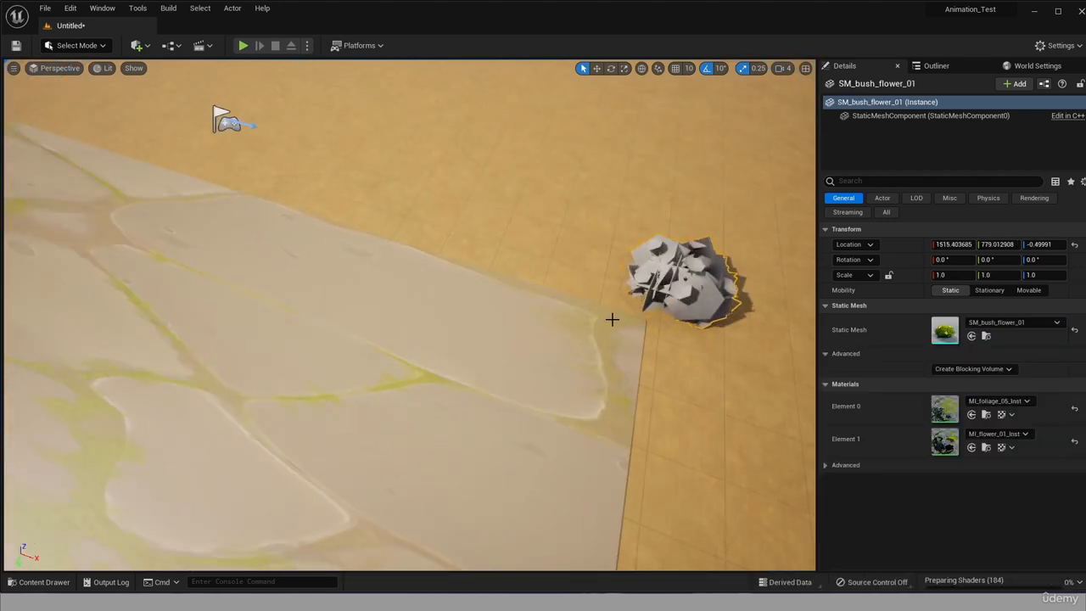
{"action": "right_click_drag", "start_coordinate": [579, 287], "coordinate": [670, 276]}
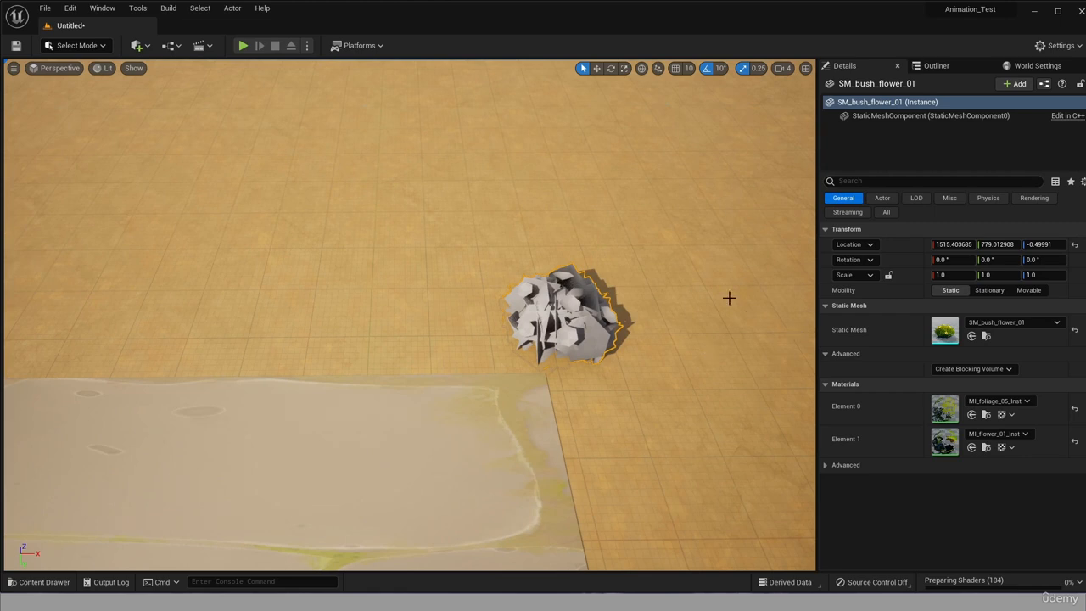
{"action": "scroll", "coordinate": [730, 297], "scroll_direction": "up", "scroll_amount": 4}
{"action": "scroll", "coordinate": [696, 354], "scroll_direction": "down", "scroll_amount": 3}
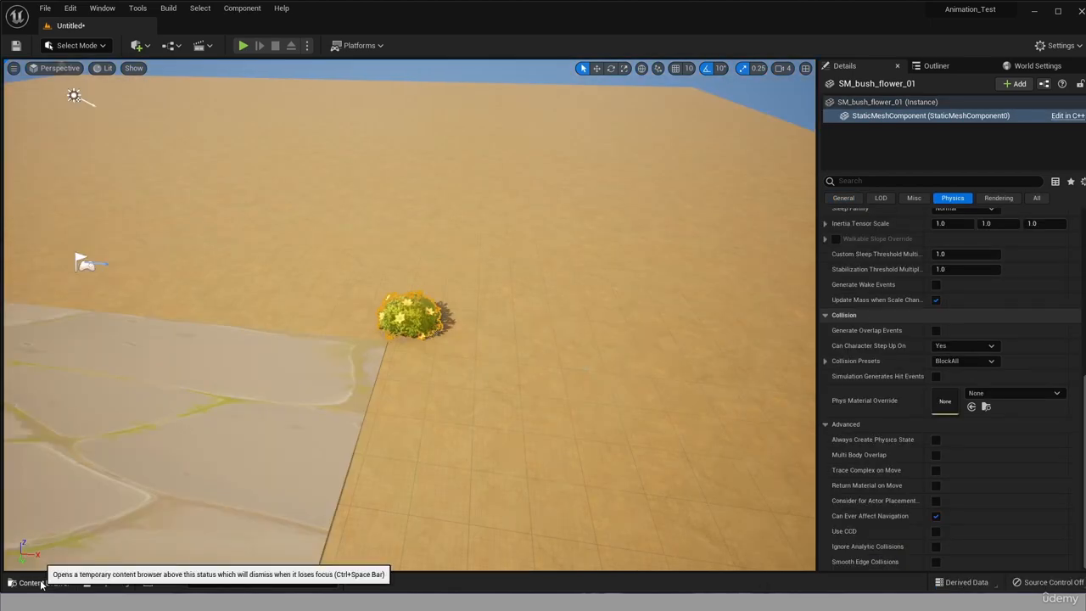
Step: Place an SM_bush_01 mesh along the road's edge, a short distance from the flowering bush
{"action": "left_click", "coordinate": [41, 583]}
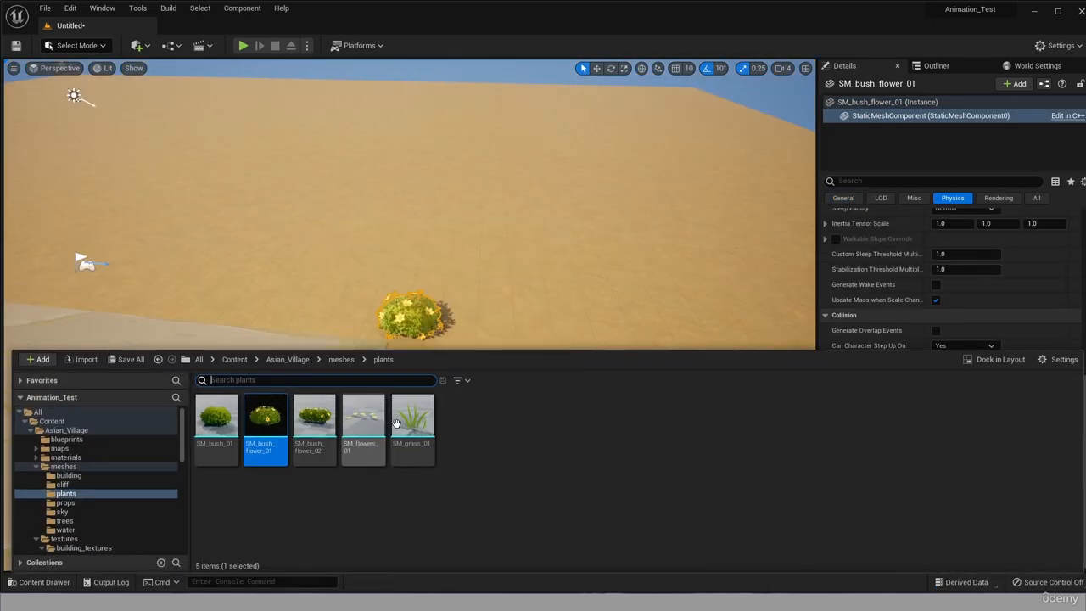
{"action": "left_click_drag", "start_coordinate": [217, 429], "coordinate": [209, 307]}
{"action": "left_click", "coordinate": [392, 367]}
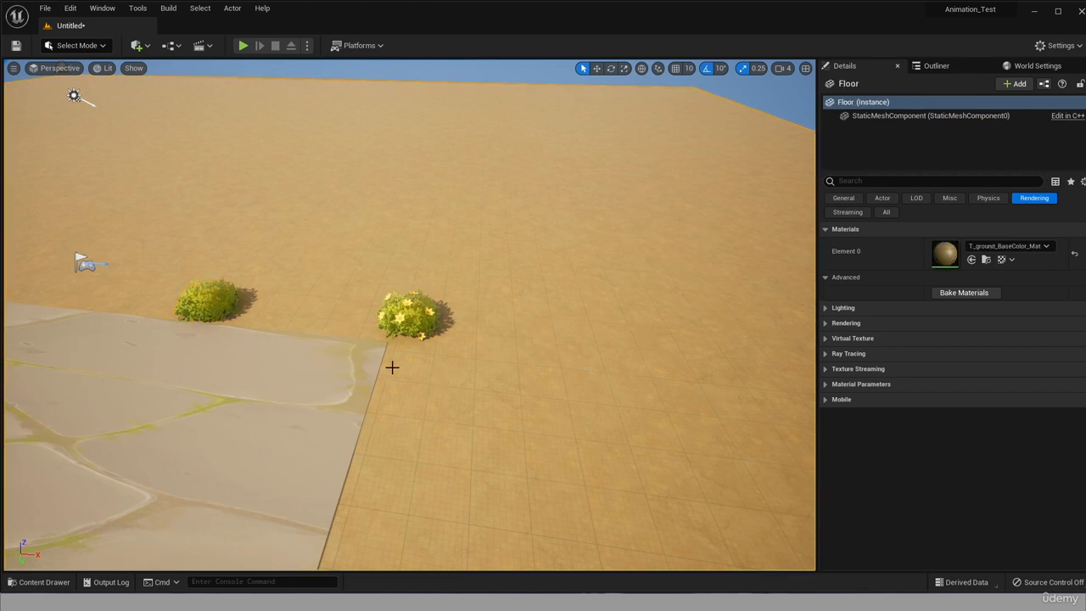
{"action": "scroll", "coordinate": [226, 302], "scroll_direction": "up", "scroll_amount": 5}
{"action": "scroll", "coordinate": [309, 338], "scroll_direction": "down", "scroll_amount": 5}
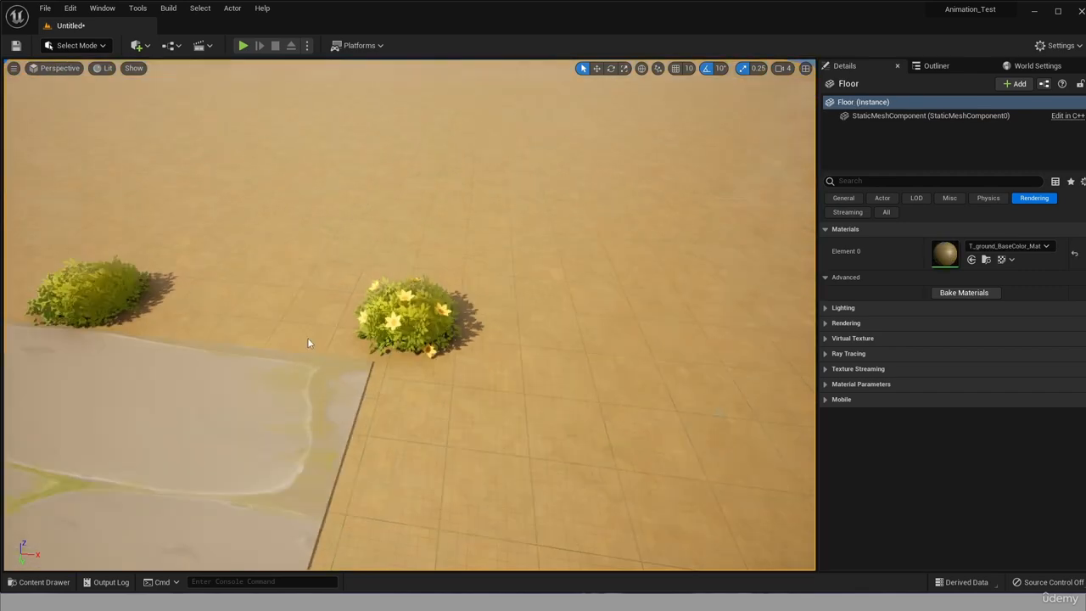
Step: Scatter three SM_grass_01 clumps on the ground between the two bushes
{"action": "left_click", "coordinate": [39, 582]}
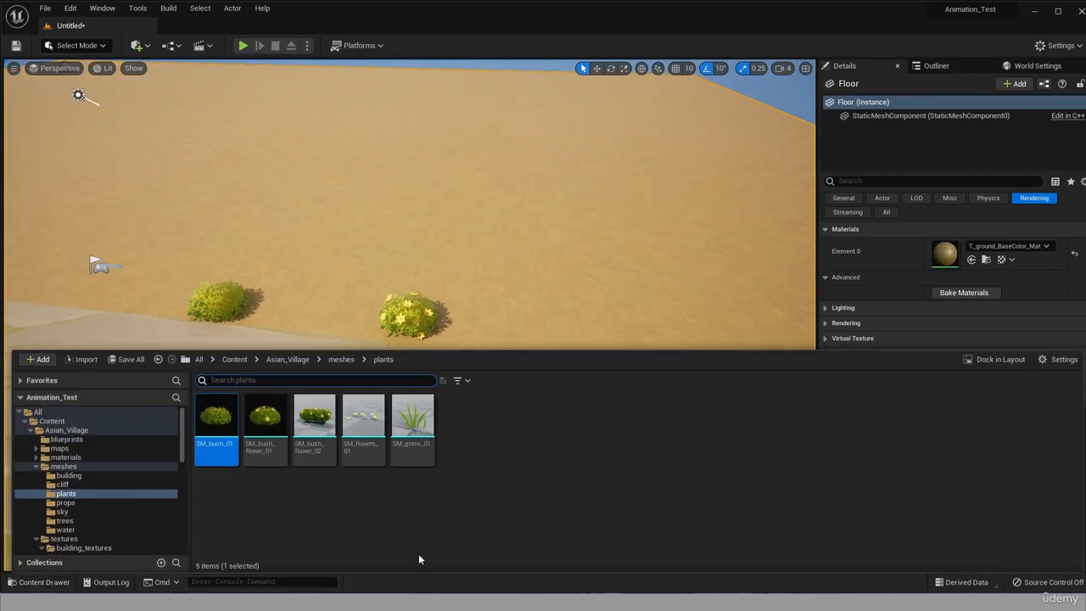
{"action": "left_click", "coordinate": [273, 305]}
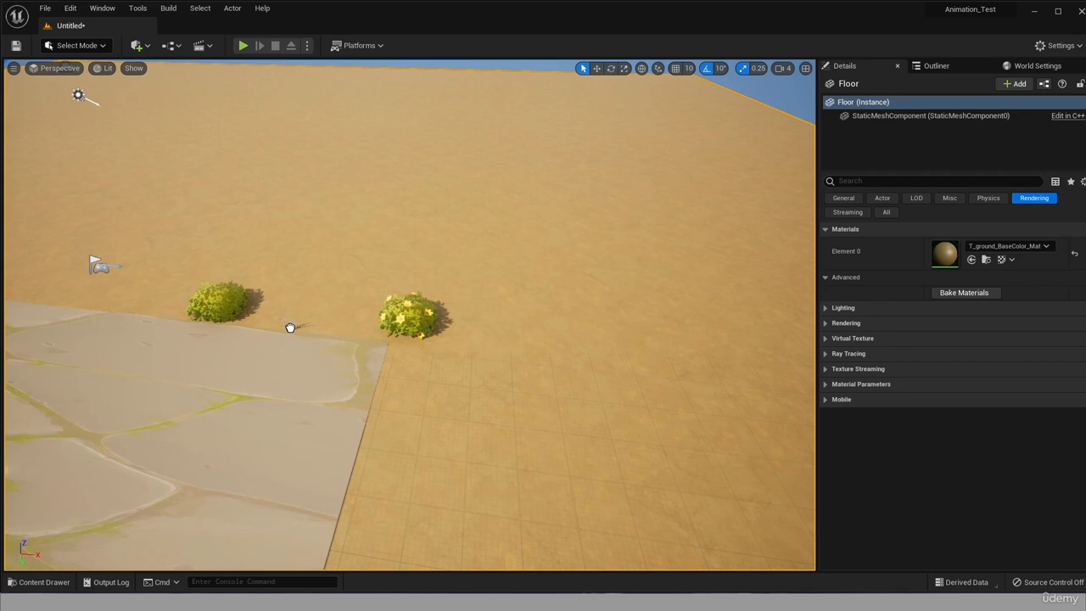
{"action": "left_click_drag", "start_coordinate": [291, 328], "coordinate": [289, 326]}
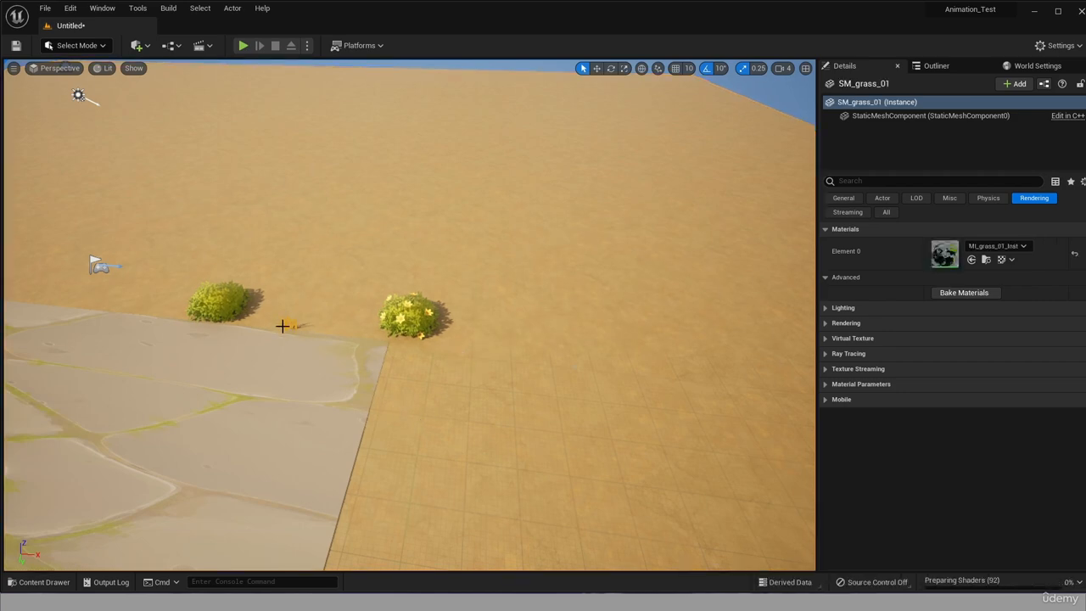
{"action": "scroll", "coordinate": [284, 320], "scroll_direction": "up", "scroll_amount": 5}
{"action": "left_click", "coordinate": [309, 298]}
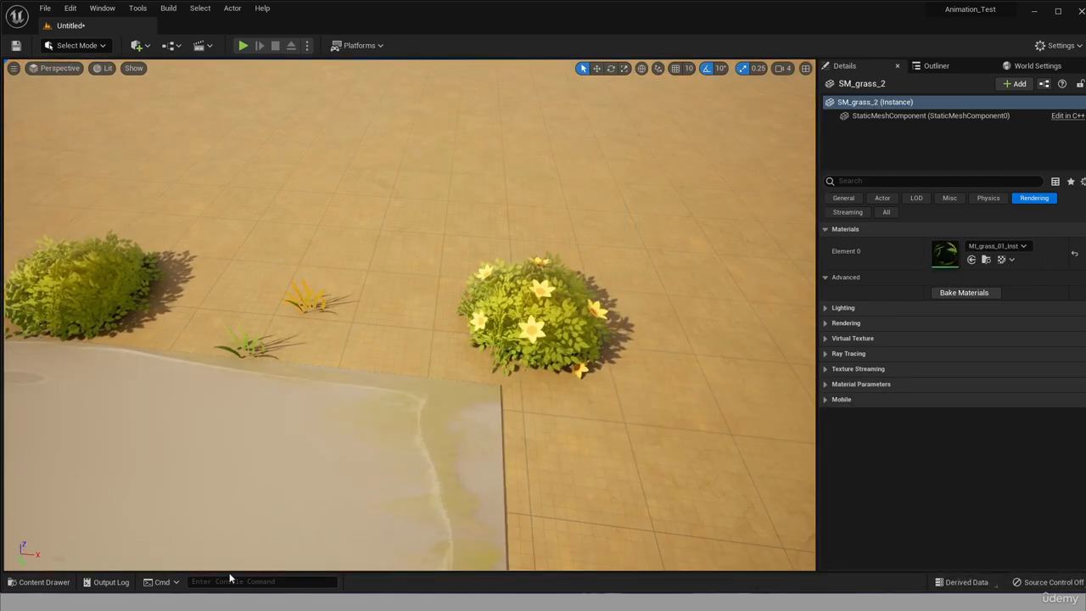
{"action": "key", "text": "ctrl+space"}
{"action": "left_click_drag", "start_coordinate": [424, 420], "coordinate": [382, 337]}
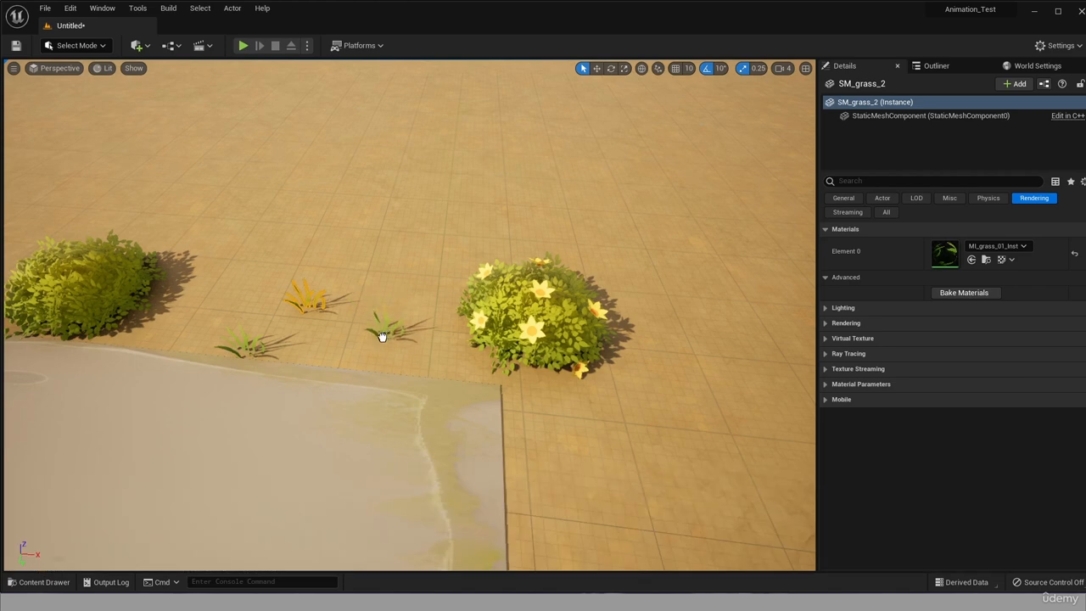
Step: Place two SM_bush_flower_02 bushes side by side behind the grass, linking the two existing bushes
{"action": "left_click", "coordinate": [25, 582]}
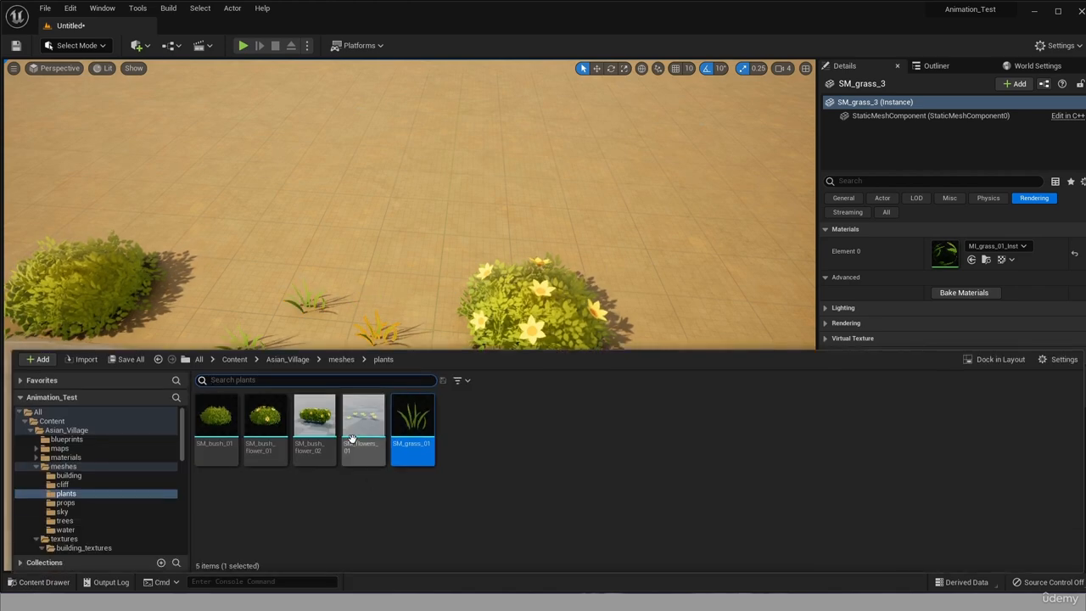
{"action": "left_click", "coordinate": [362, 413]}
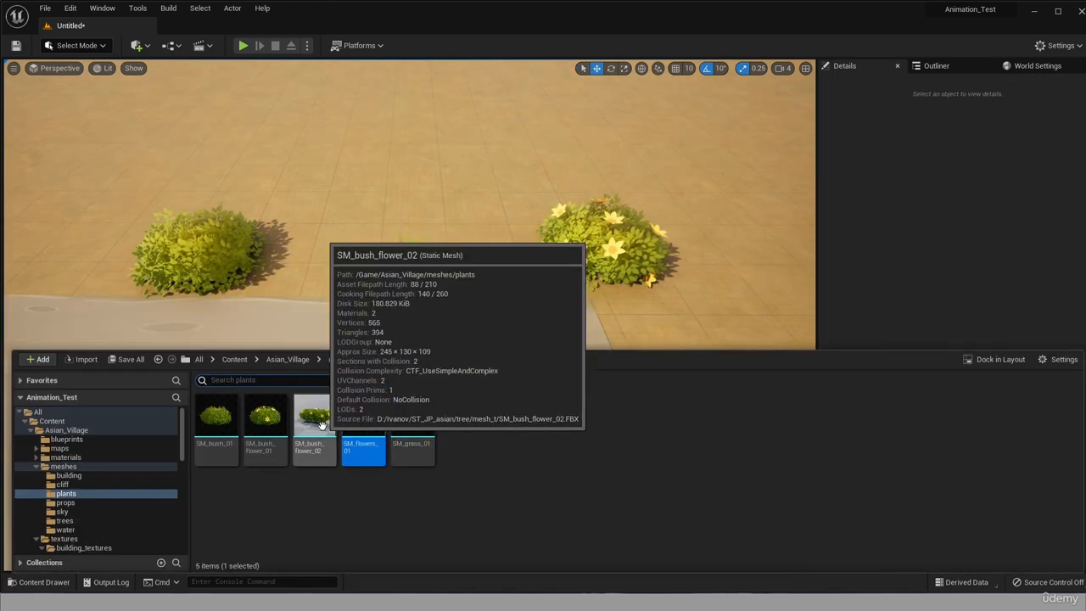
{"action": "left_click_drag", "start_coordinate": [362, 413], "coordinate": [314, 221]}
{"action": "left_click", "coordinate": [26, 582]}
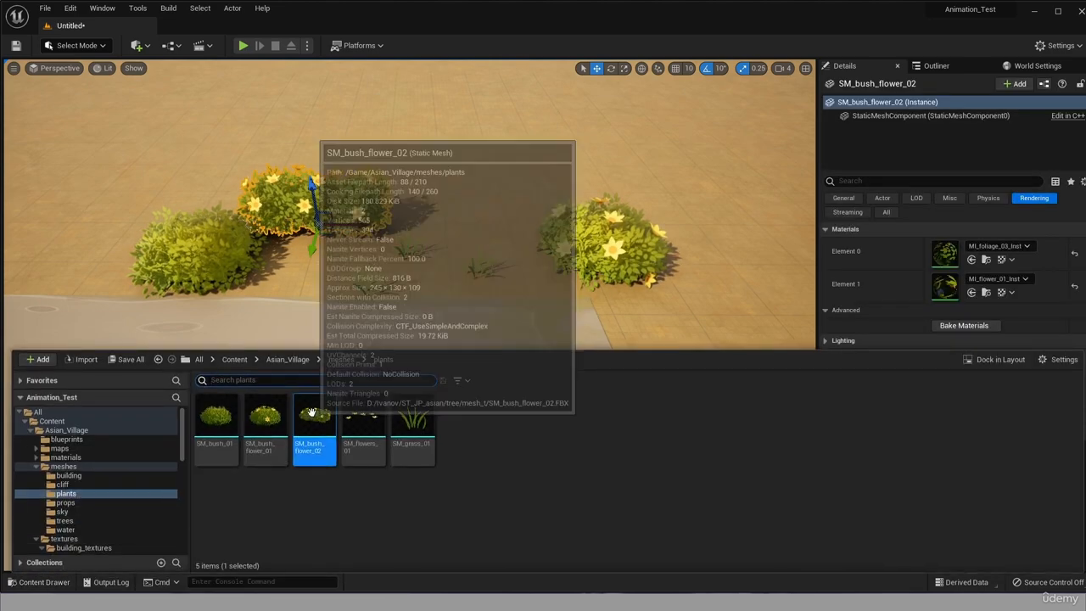
{"action": "left_click_drag", "start_coordinate": [314, 441], "coordinate": [459, 227]}
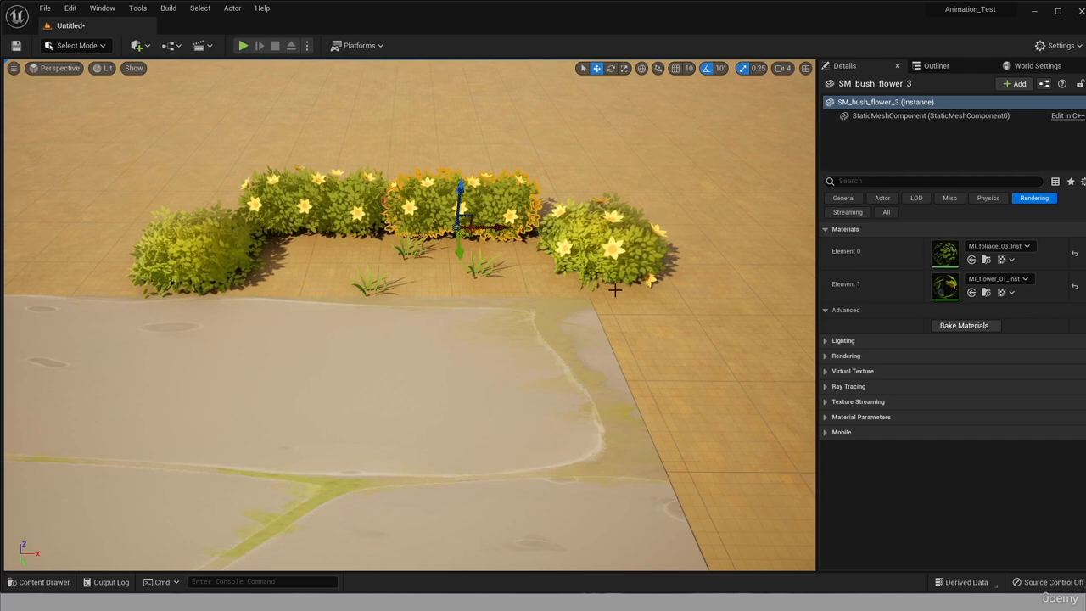
{"action": "left_click", "coordinate": [251, 315]}
{"action": "scroll", "coordinate": [346, 347], "scroll_direction": "down", "scroll_amount": 4}
{"action": "scroll", "coordinate": [407, 168], "scroll_direction": "up", "scroll_amount": 5}
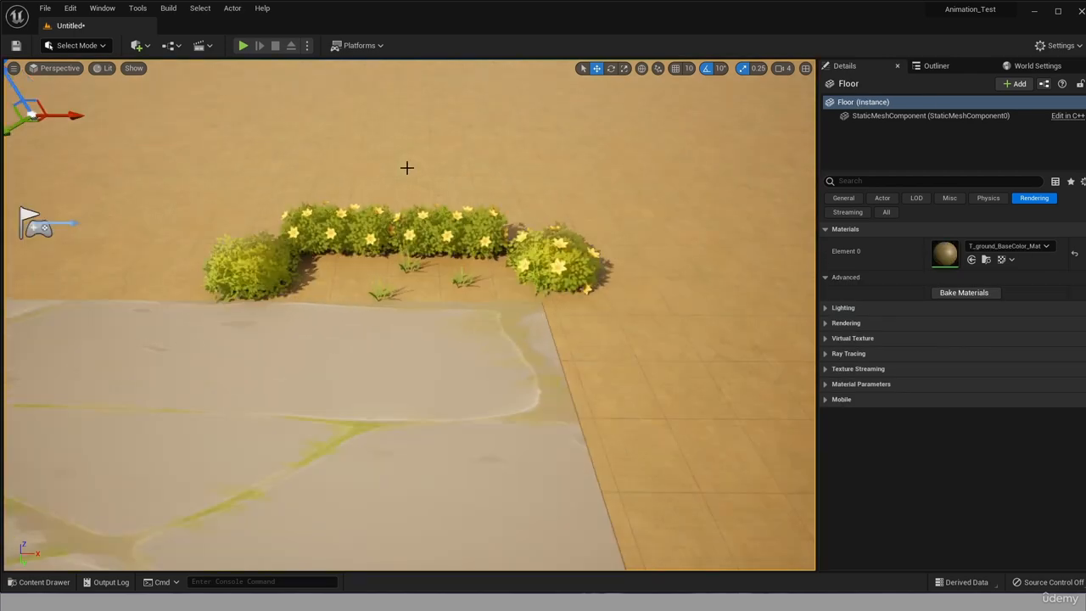
Step: Place the SM_cliff_01 mesh from the cliff meshes folder on the stone road
{"action": "scroll", "coordinate": [214, 399], "scroll_direction": "down", "scroll_amount": 3}
{"action": "left_click", "coordinate": [20, 585]}
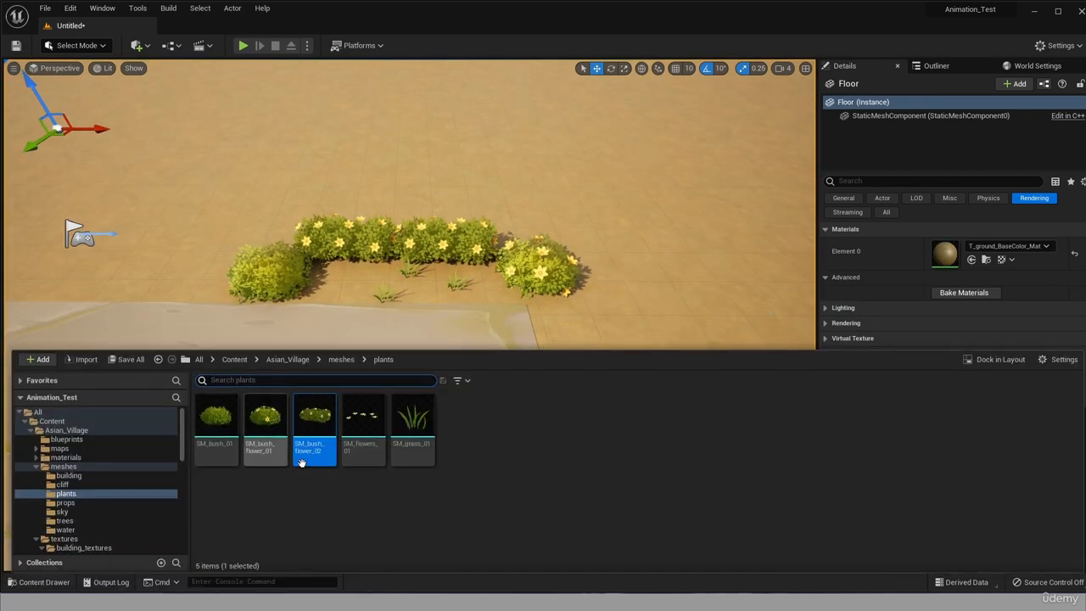
{"action": "left_click", "coordinate": [82, 486]}
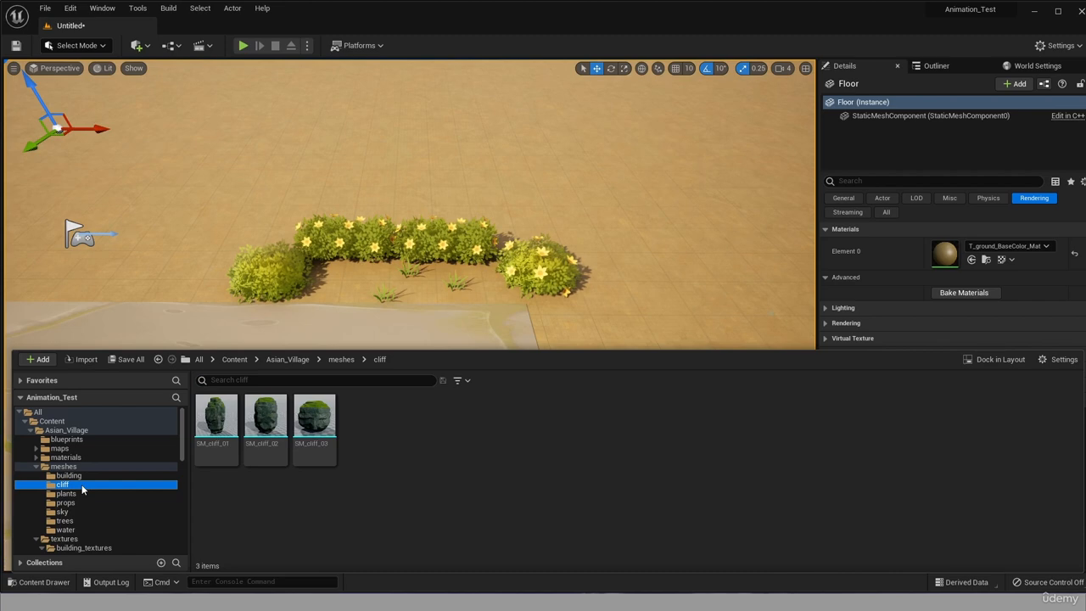
{"action": "scroll", "coordinate": [301, 262], "scroll_direction": "down", "scroll_amount": 4}
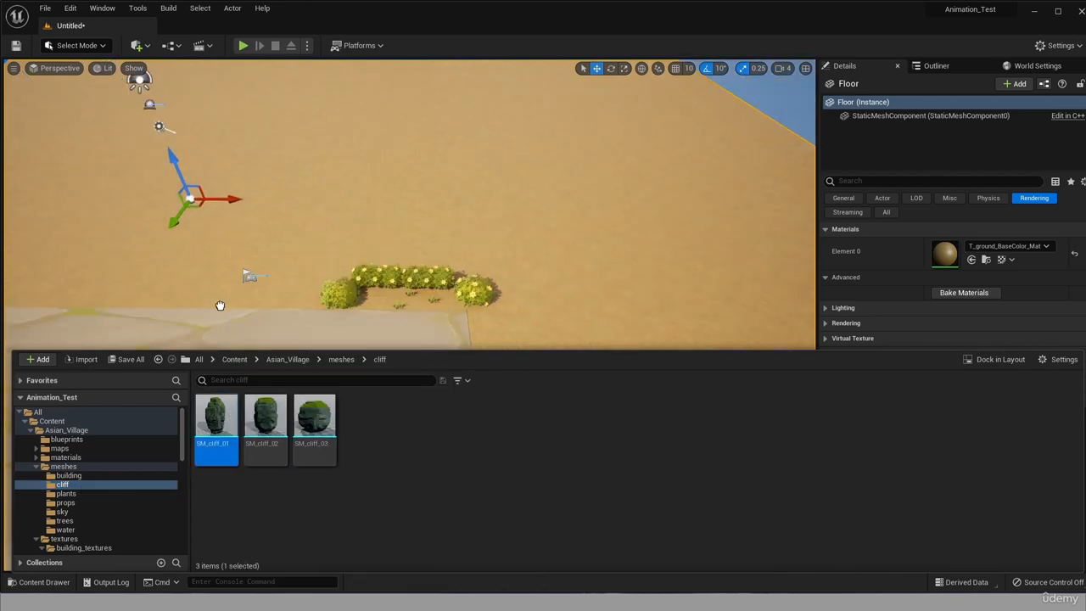
{"action": "left_click_drag", "start_coordinate": [216, 416], "coordinate": [288, 381]}
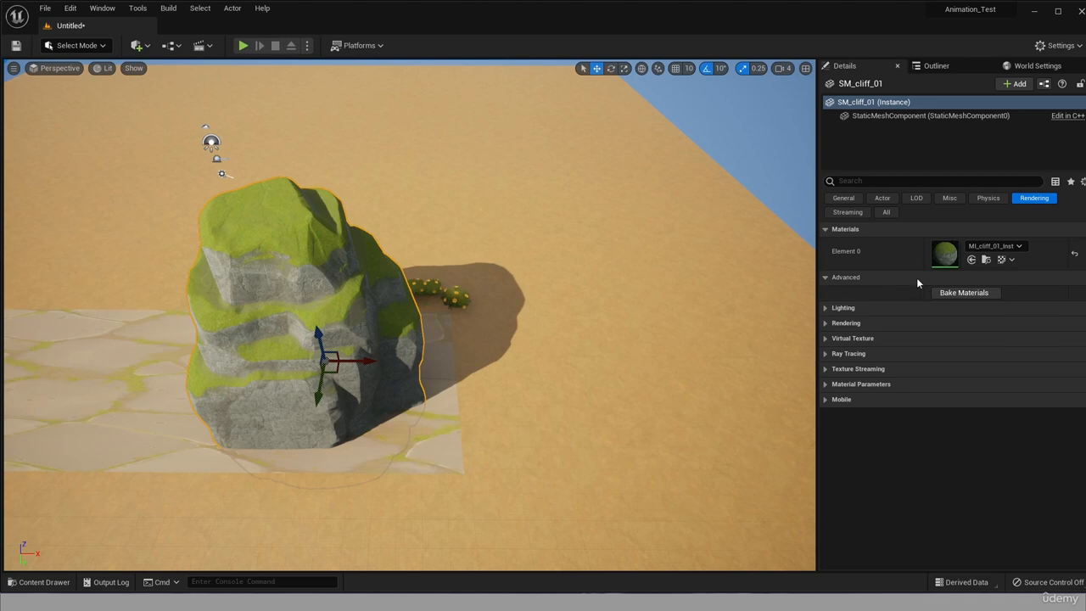
Step: Move the cliff off the road to the ground beyond the bushes, at about X 2448, Y 338 and Z 906
{"action": "left_click", "coordinate": [843, 198]}
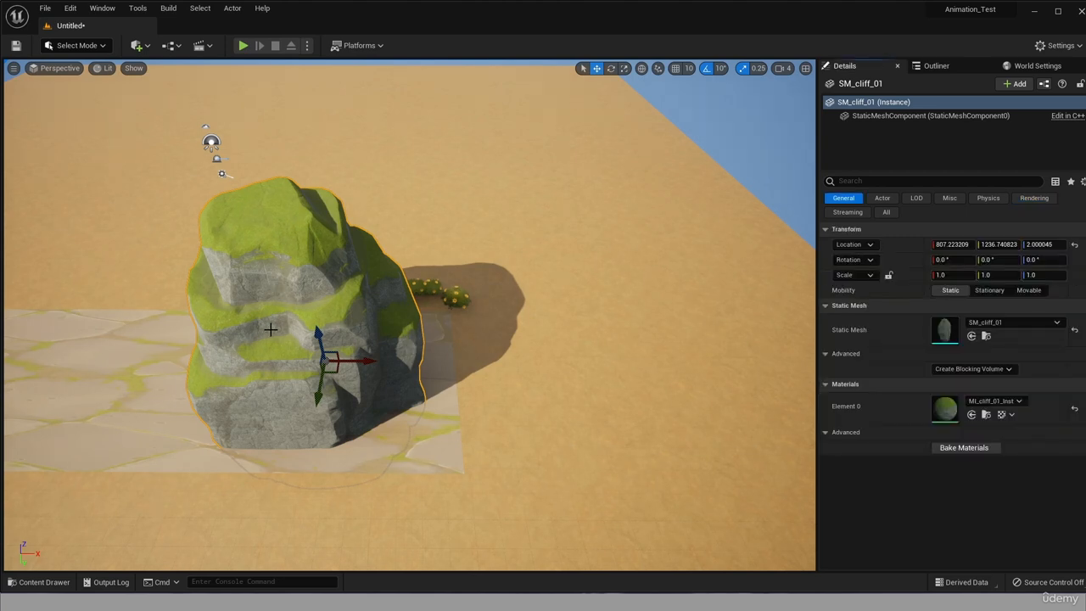
{"action": "left_click_drag", "start_coordinate": [213, 431], "coordinate": [214, 431], "text": "alt"}
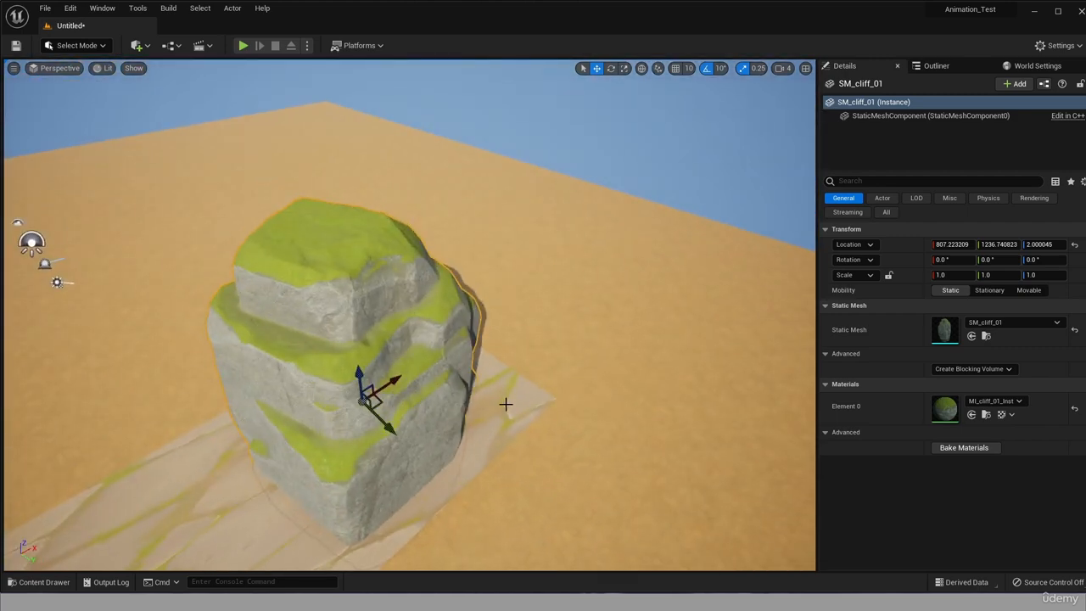
{"action": "left_click_drag", "start_coordinate": [506, 405], "coordinate": [506, 405], "text": "alt"}
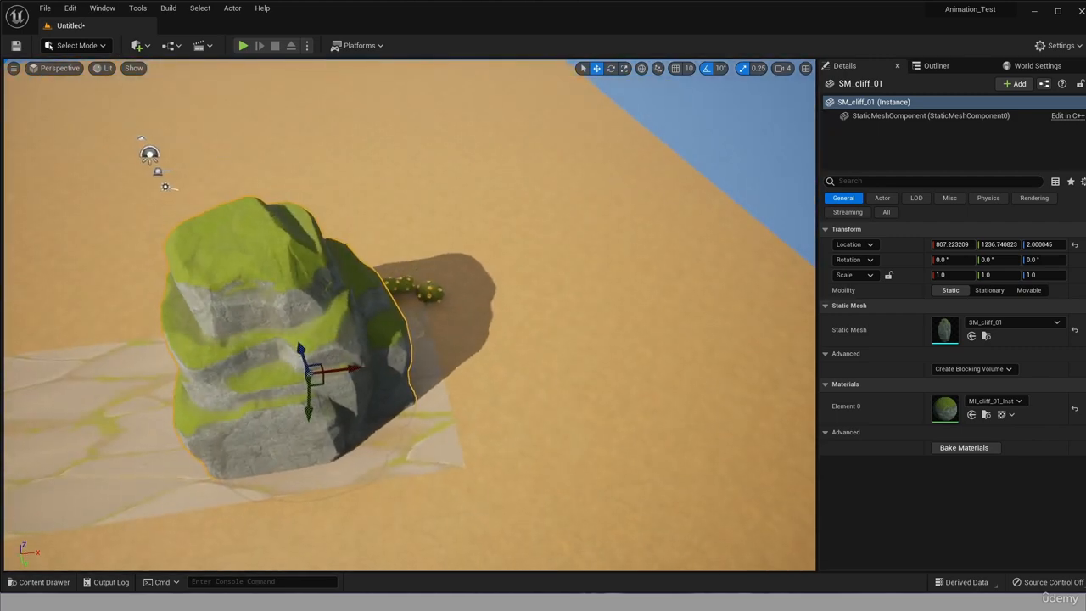
{"action": "left_click_drag", "start_coordinate": [398, 389], "coordinate": [398, 389], "text": "alt"}
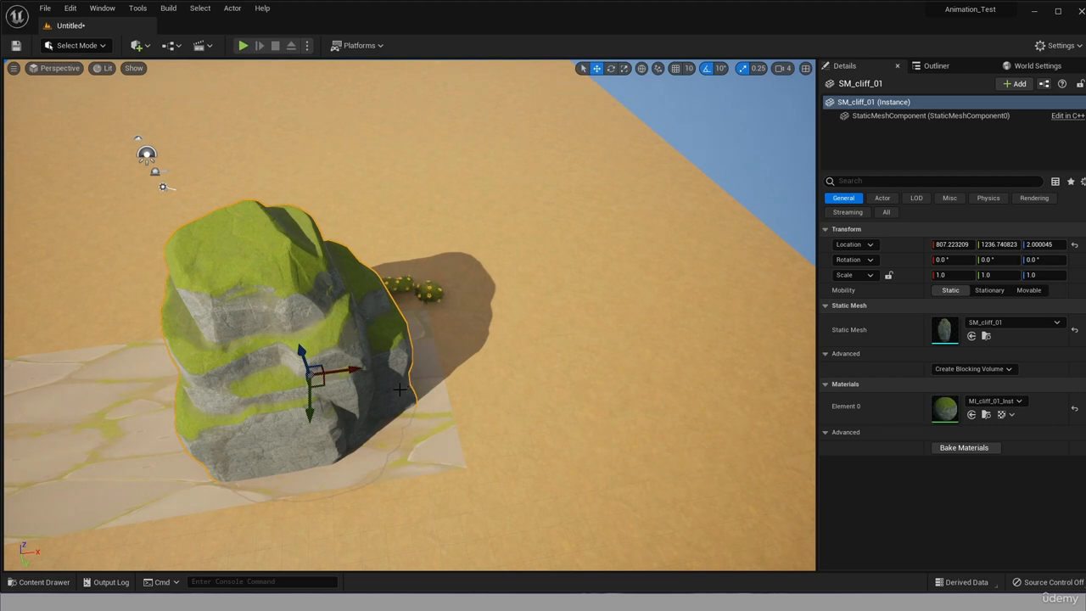
{"action": "left_click_drag", "start_coordinate": [399, 389], "coordinate": [399, 389], "text": "alt"}
{"action": "left_click_drag", "start_coordinate": [345, 368], "coordinate": [635, 282]}
{"action": "left_click_drag", "start_coordinate": [598, 208], "coordinate": [563, 218]}
{"action": "left_click_drag", "start_coordinate": [592, 272], "coordinate": [525, 201]}
{"action": "mouse_move", "coordinate": [578, 178]}
{"action": "left_mouse_down"}
{"action": "mouse_move", "coordinate": [447, 213]}
{"action": "mouse_move", "coordinate": [583, 197]}
{"action": "left_mouse_up"}
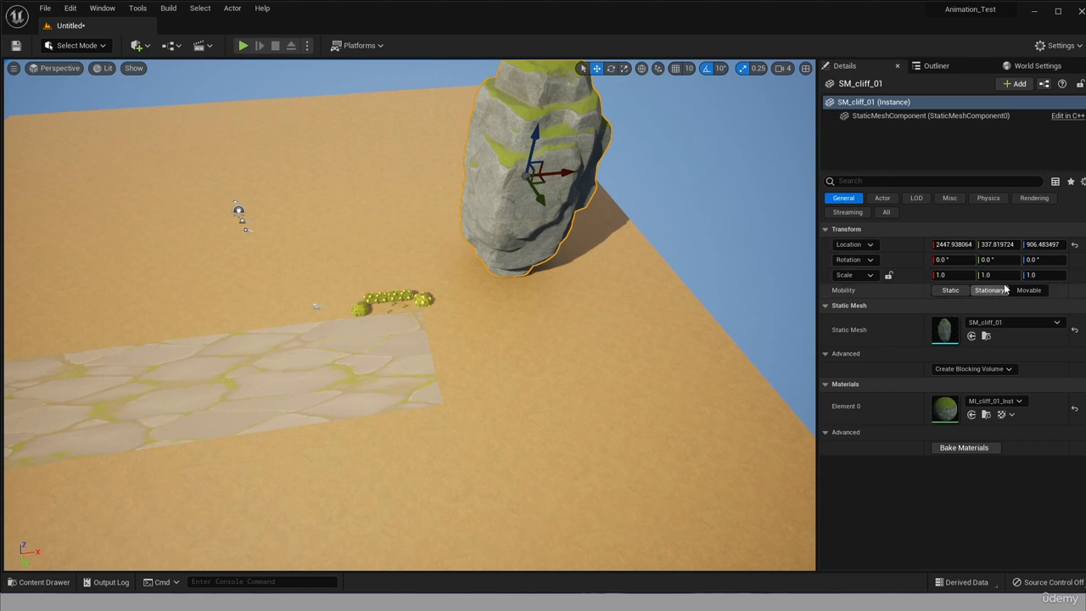
Step: Flatten SM_cliff_01 to a Z scale of 0.3975, lower it to Z location about 313, and shift it closer to the road
{"action": "mouse_move", "coordinate": [1003, 276]}
{"action": "left_mouse_down"}
{"action": "mouse_move", "coordinate": [986, 276]}
{"action": "mouse_move", "coordinate": [1018, 276]}
{"action": "left_mouse_up"}
{"action": "key", "text": "ctrl+z"}
{"action": "left_click_drag", "start_coordinate": [519, 156], "coordinate": [503, 209]}
{"action": "left_click_drag", "start_coordinate": [1044, 275], "coordinate": [1023, 275]}
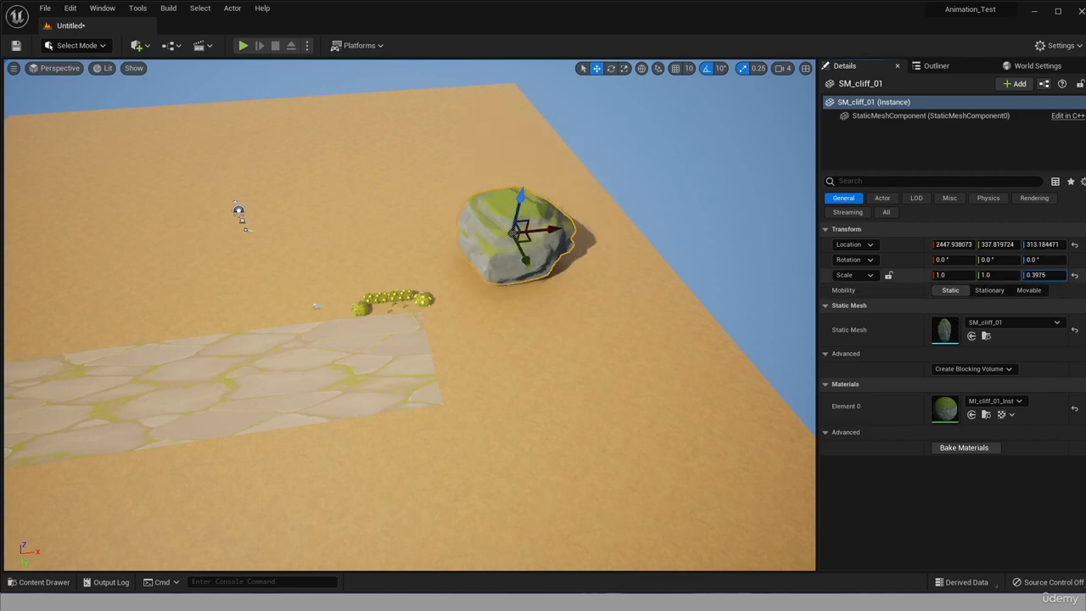
{"action": "left_click_drag", "start_coordinate": [523, 246], "coordinate": [567, 321]}
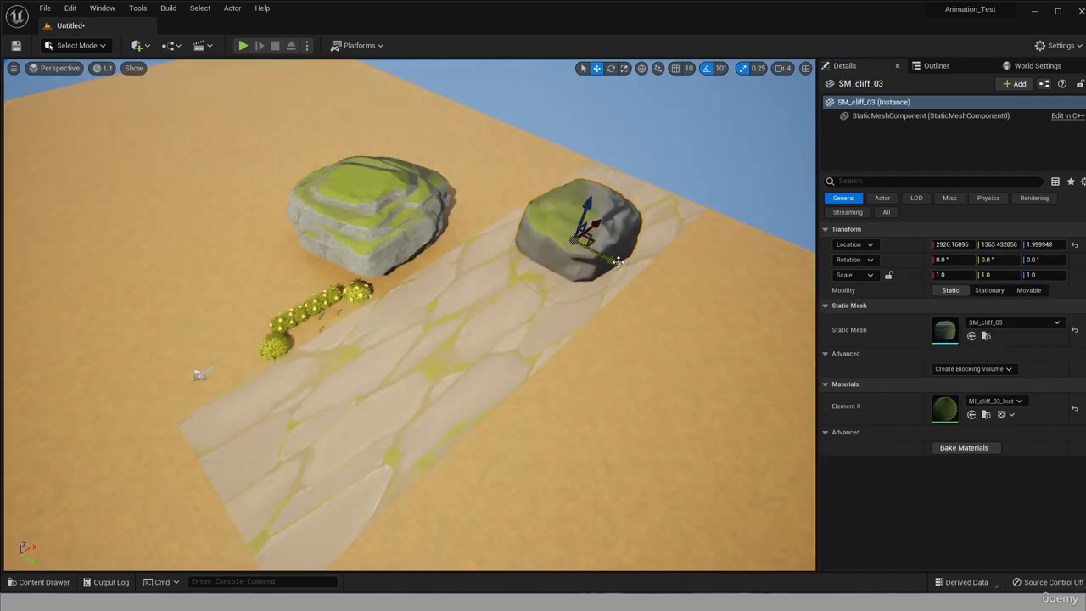
Step: Move the SM_cliff_03 rock from the road to just past the floor's edge, at about X 4630 and Y 1608
{"action": "right_click_drag", "start_coordinate": [645, 339], "coordinate": [560, 373]}
{"action": "left_click_drag", "start_coordinate": [645, 437], "coordinate": [810, 526]}
{"action": "right_click_drag", "start_coordinate": [582, 122], "coordinate": [475, 145]}
{"action": "left_click_drag", "start_coordinate": [594, 351], "coordinate": [636, 383]}
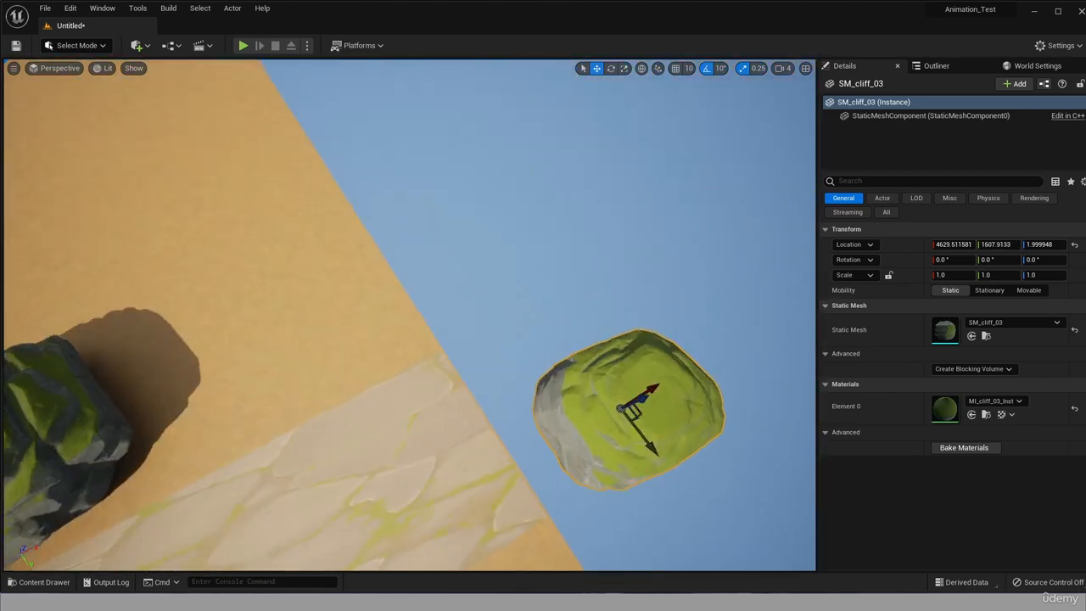
{"action": "right_click_drag", "start_coordinate": [636, 382], "coordinate": [594, 322]}
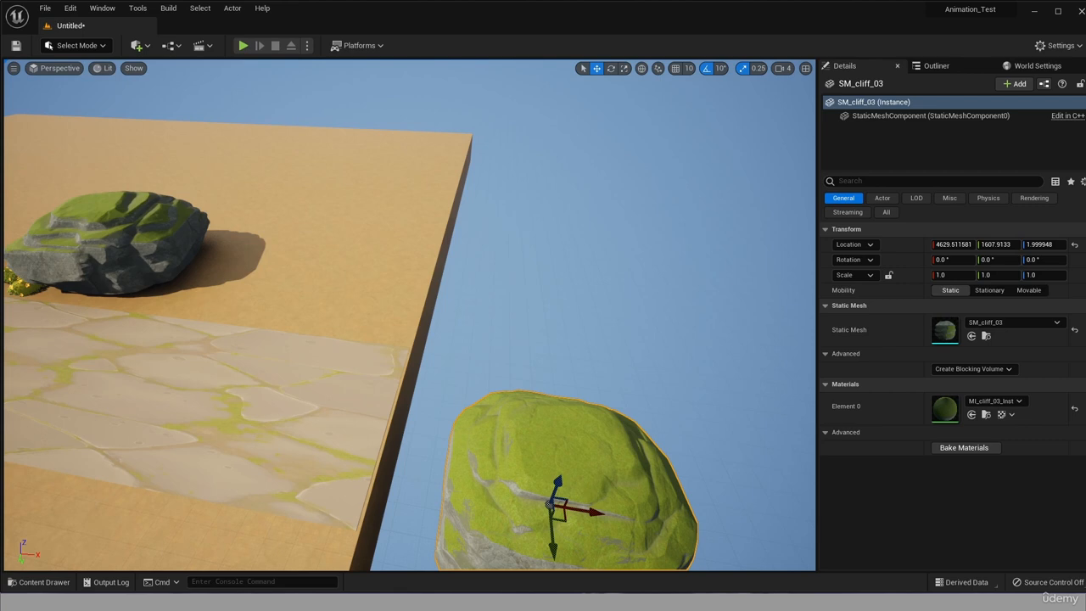
Step: Duplicate the SM_cliff_03 rock farther out from the floor's edge, to about X 5720 at Y 1608
{"action": "left_click", "coordinate": [203, 397]}
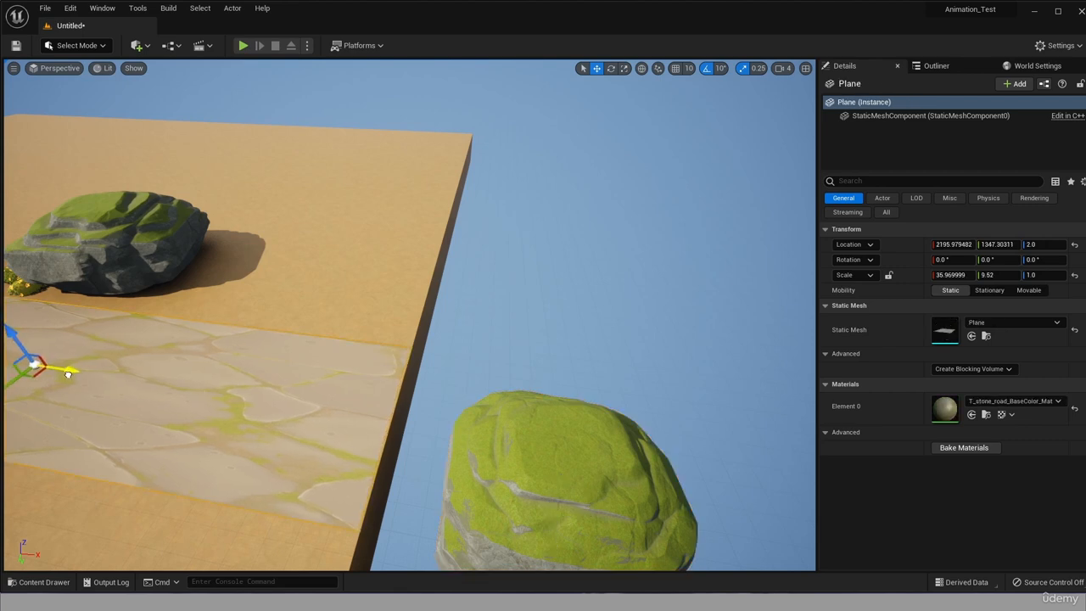
{"action": "left_click", "coordinate": [611, 476]}
{"action": "scroll", "coordinate": [611, 477], "scroll_direction": "down", "scroll_amount": 3}
{"action": "left_click_drag", "start_coordinate": [520, 439], "coordinate": [755, 441], "text": "alt"}
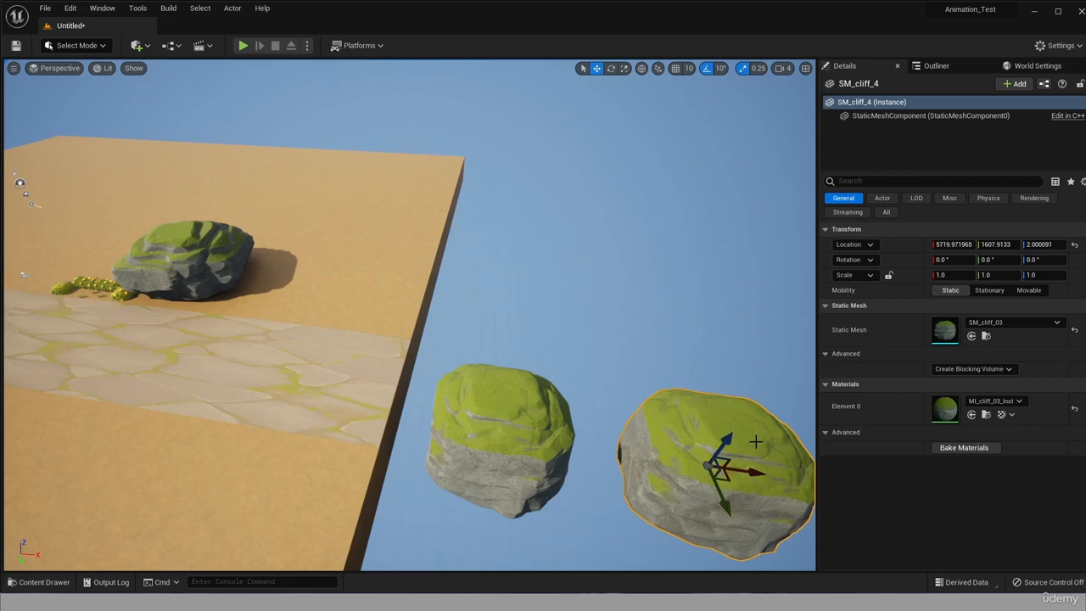
{"action": "left_click", "coordinate": [233, 463]}
Step: Playtest the level by walking the character past the bushes and along the stone road toward the cliff rocks
{"action": "left_click", "coordinate": [243, 45]}
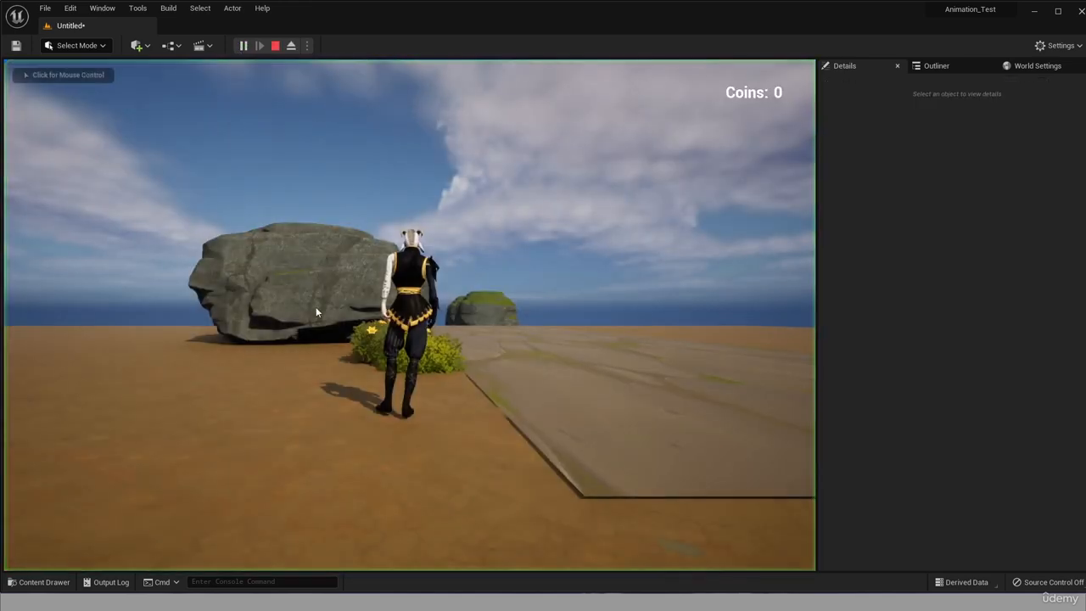
{"action": "key", "text": "d"}
{"action": "key", "text": "w"}
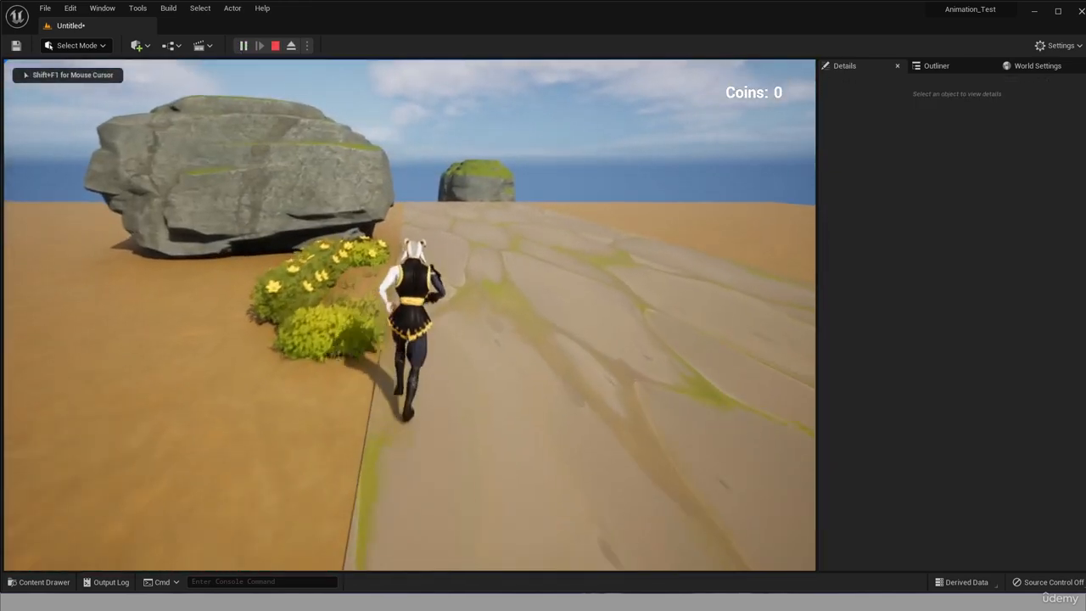
{"action": "key", "text": "w"}
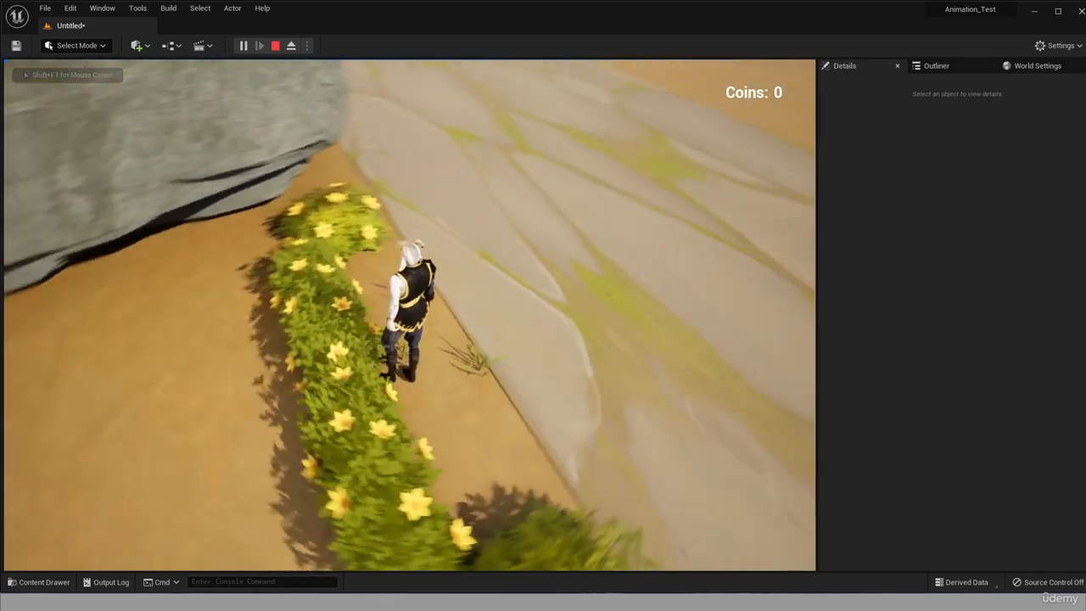
{"action": "key", "text": "w"}
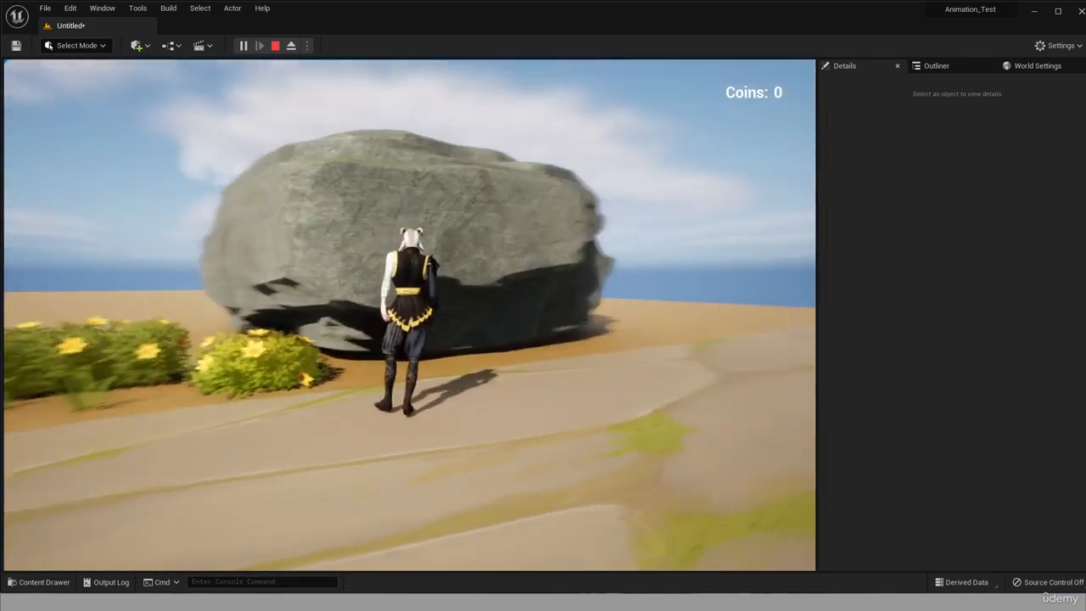
{"action": "key", "text": "w"}
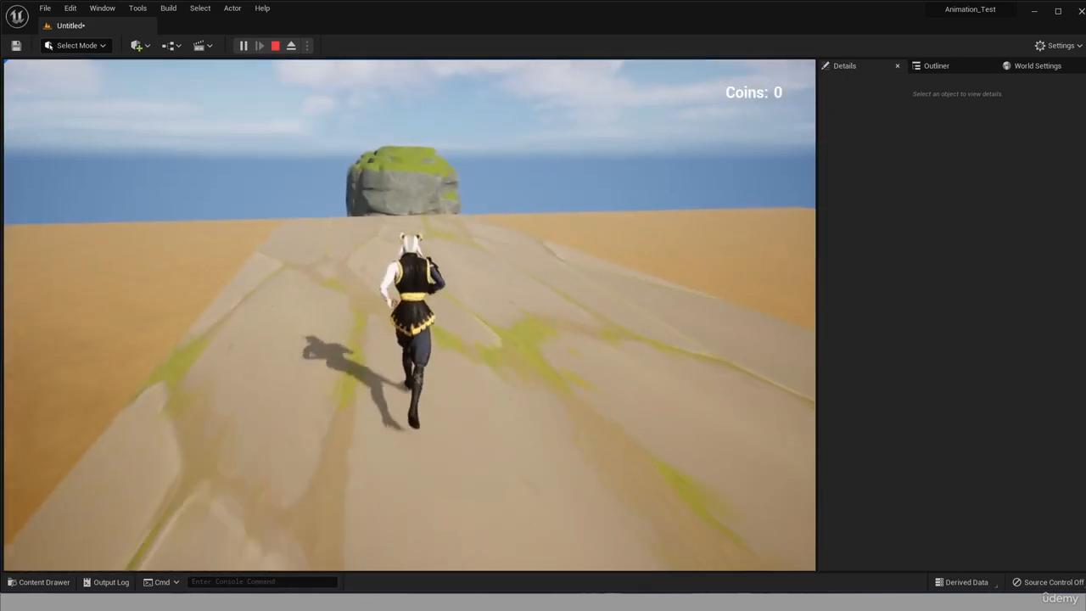
{"action": "key", "text": "w"}
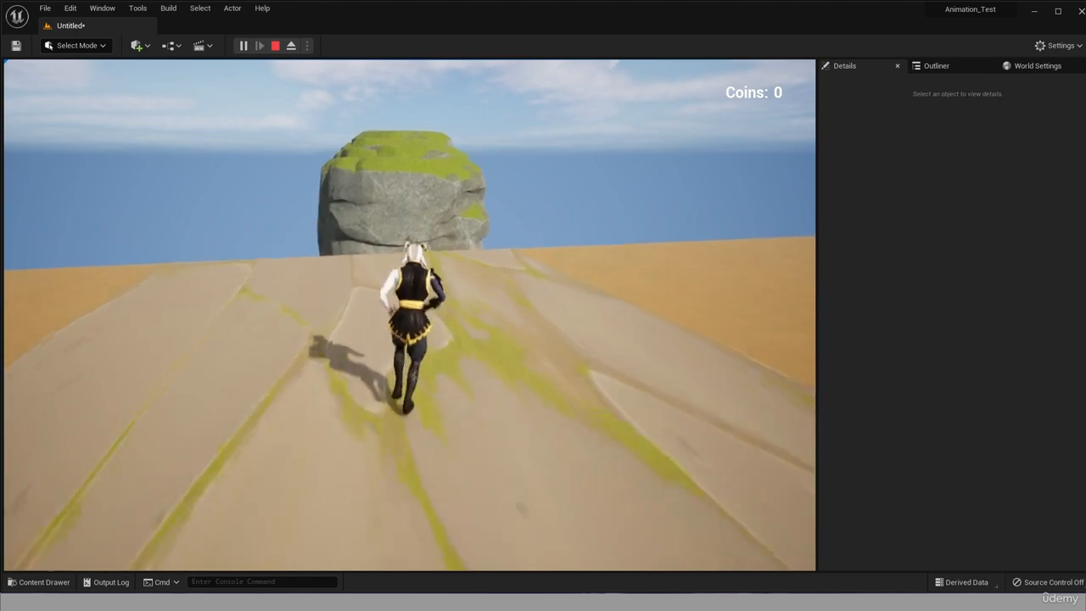
{"action": "key", "text": "w"}
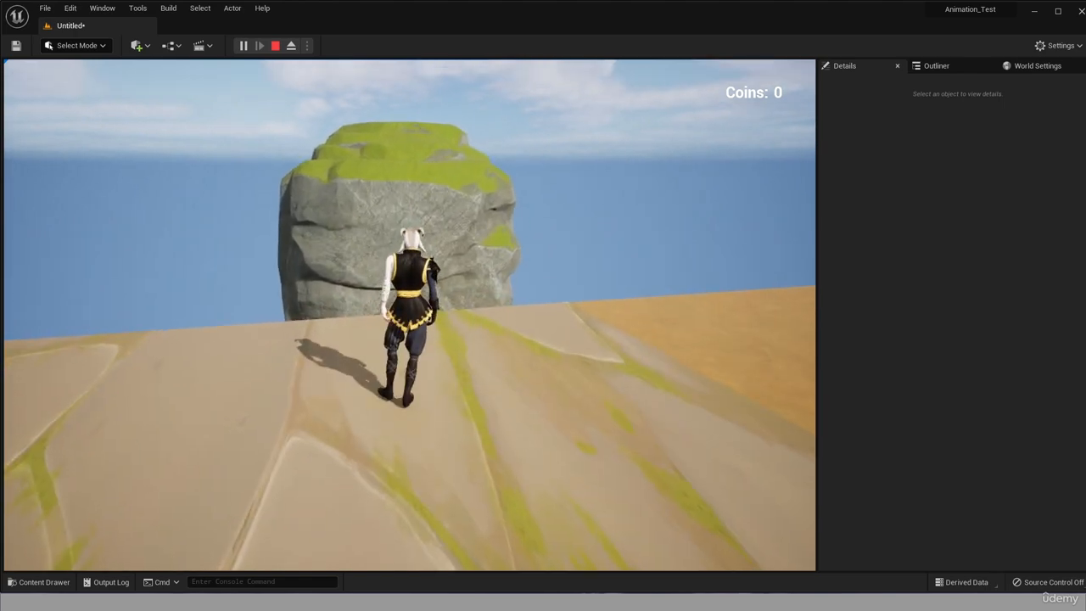
{"action": "key", "text": "Escape"}
Step: Lower the SM_cliff_03 rock nearest the road's end to a Z location of about -281
{"action": "scroll", "coordinate": [459, 356], "scroll_direction": "down", "scroll_amount": 4}
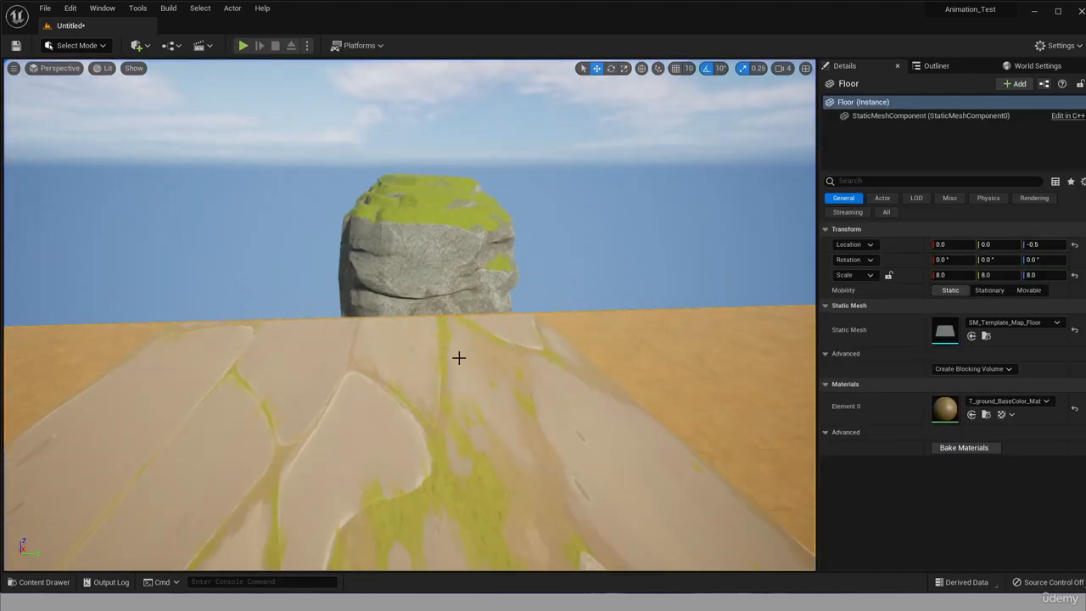
{"action": "right_click_drag", "start_coordinate": [459, 357], "coordinate": [533, 316]}
{"action": "left_click", "coordinate": [533, 312]}
{"action": "left_click_drag", "start_coordinate": [535, 318], "coordinate": [594, 284]}
{"action": "left_click_drag", "start_coordinate": [505, 289], "coordinate": [499, 349]}
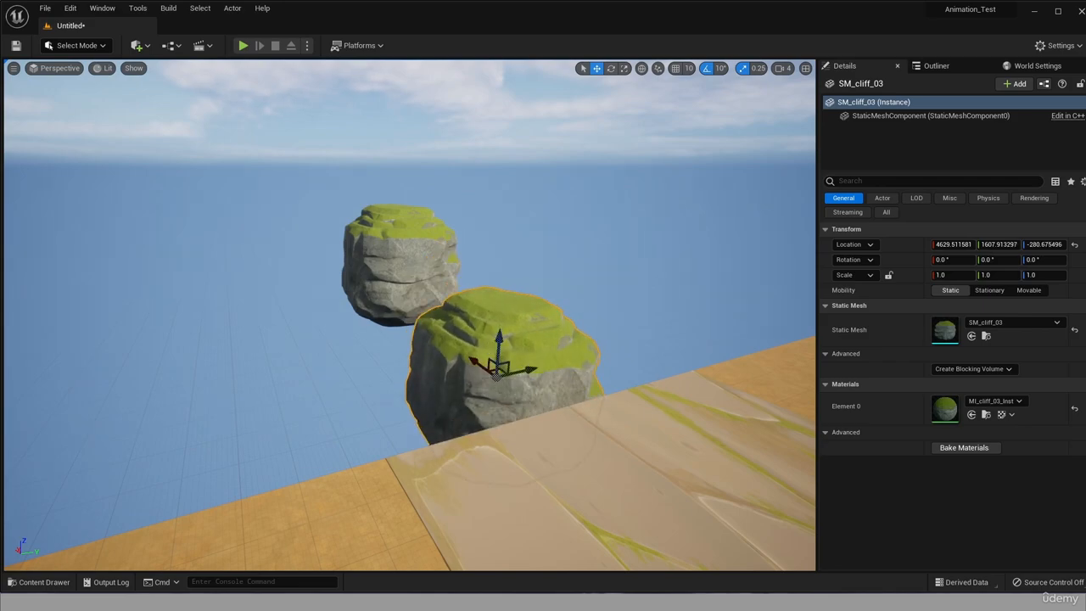
Step: Playtest running down the road and jumping across the cliff rocks beyond the floor's edge
{"action": "left_click", "coordinate": [243, 45]}
{"action": "key", "text": "w"}
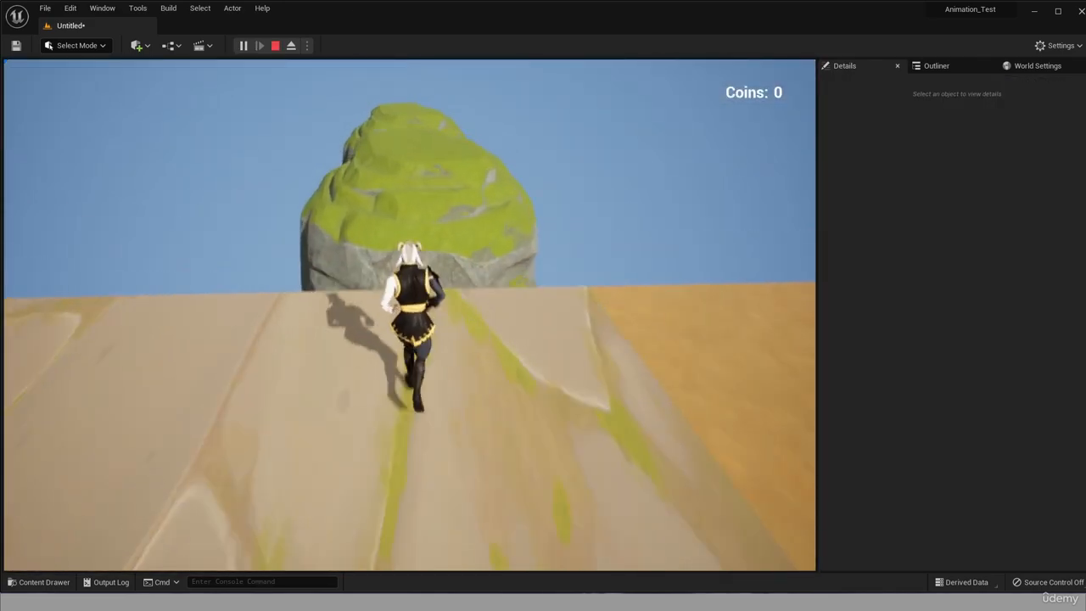
{"action": "key", "text": "space"}
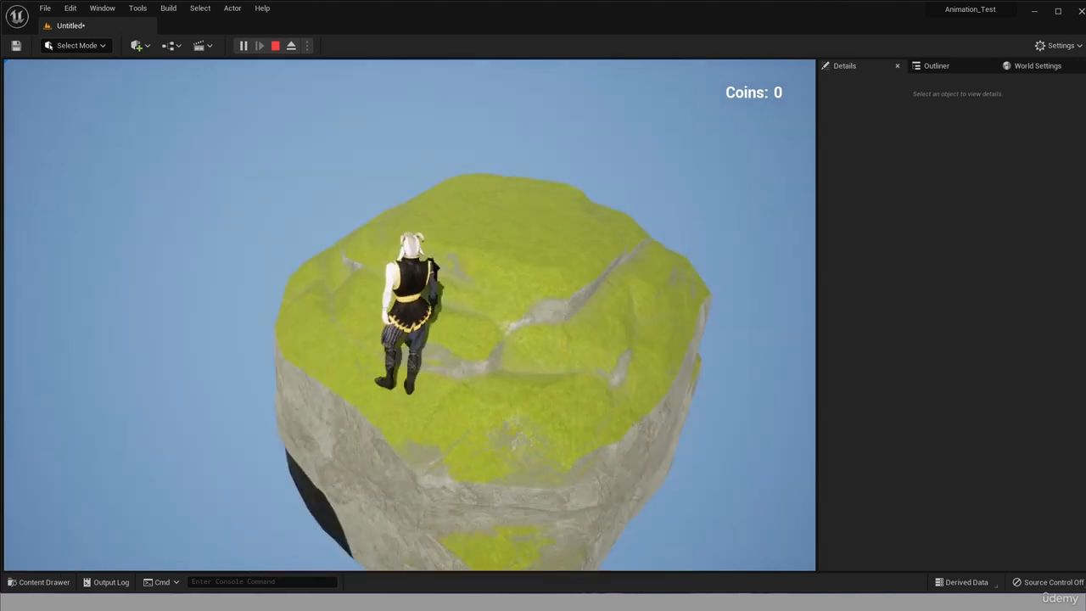
{"action": "key", "text": "Escape"}
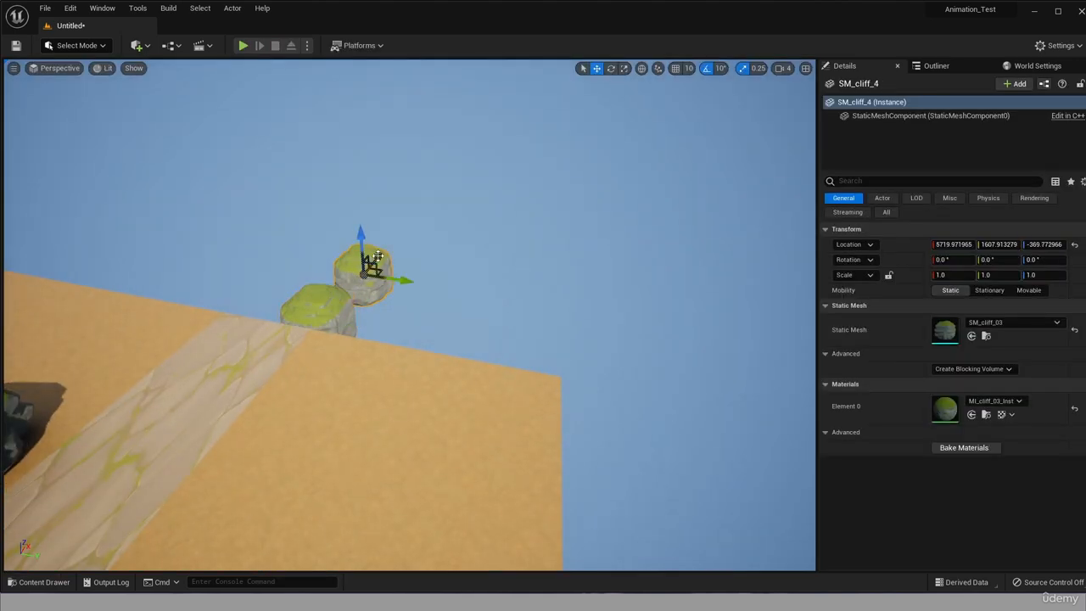
Step: Shift the outer cliff rock SM_cliff_4 closer to the first one, to about X 5591 and Y 1520
{"action": "left_click", "coordinate": [255, 340]}
{"action": "right_click_drag", "start_coordinate": [120, 233], "coordinate": [136, 344]}
{"action": "left_click", "coordinate": [564, 288]}
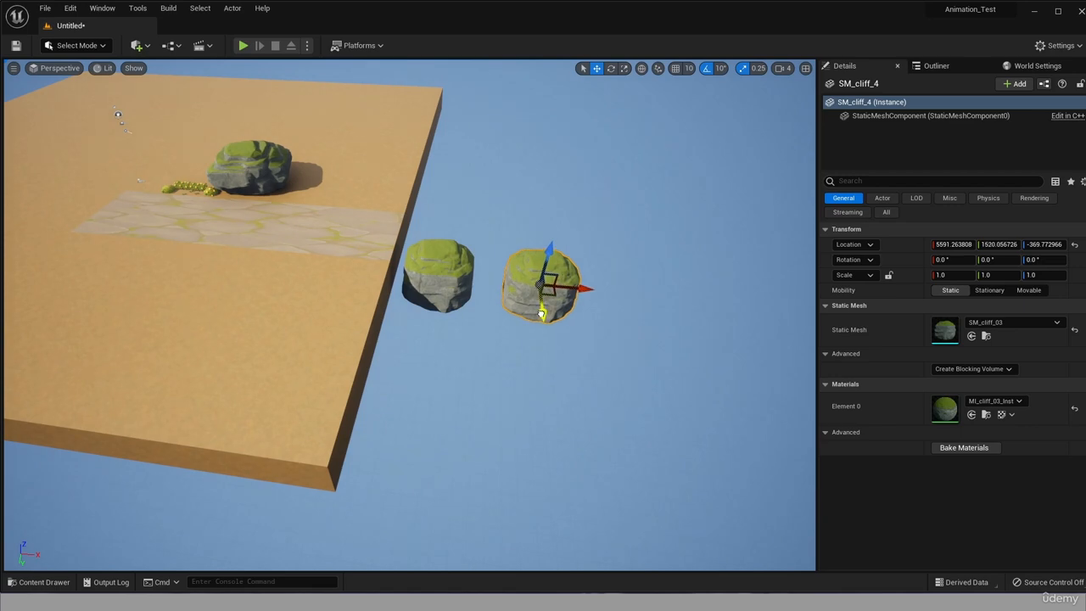
{"action": "left_click", "coordinate": [440, 280]}
Step: Move the PlayerStart along the stone road toward the cliff rocks, to about X 2936 and Y 1084
{"action": "left_click", "coordinate": [145, 182]}
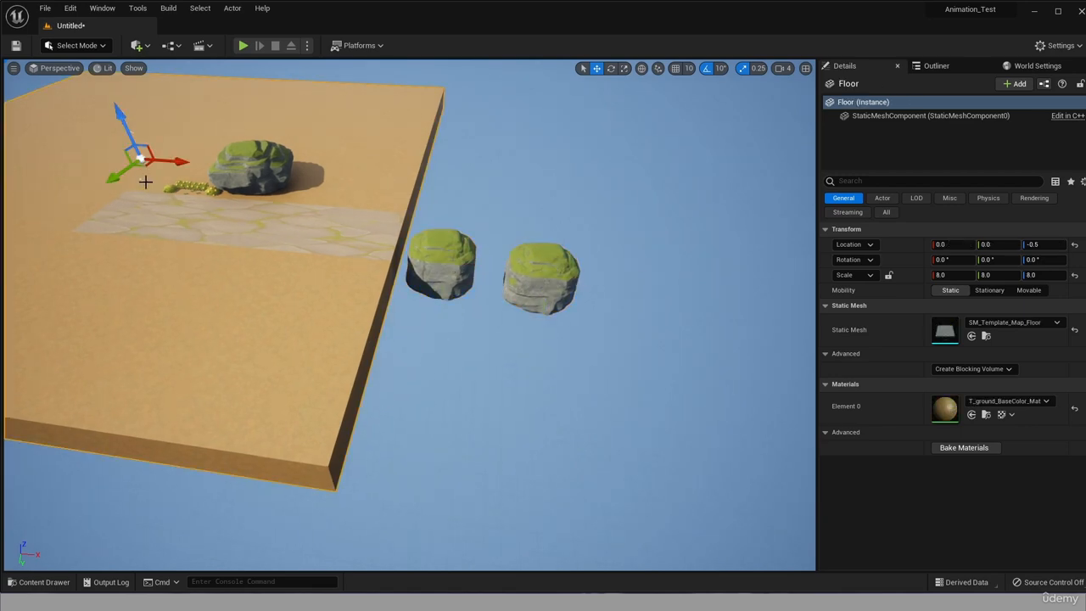
{"action": "left_click", "coordinate": [142, 180]}
{"action": "scroll", "coordinate": [109, 154], "scroll_direction": "up", "scroll_amount": 1}
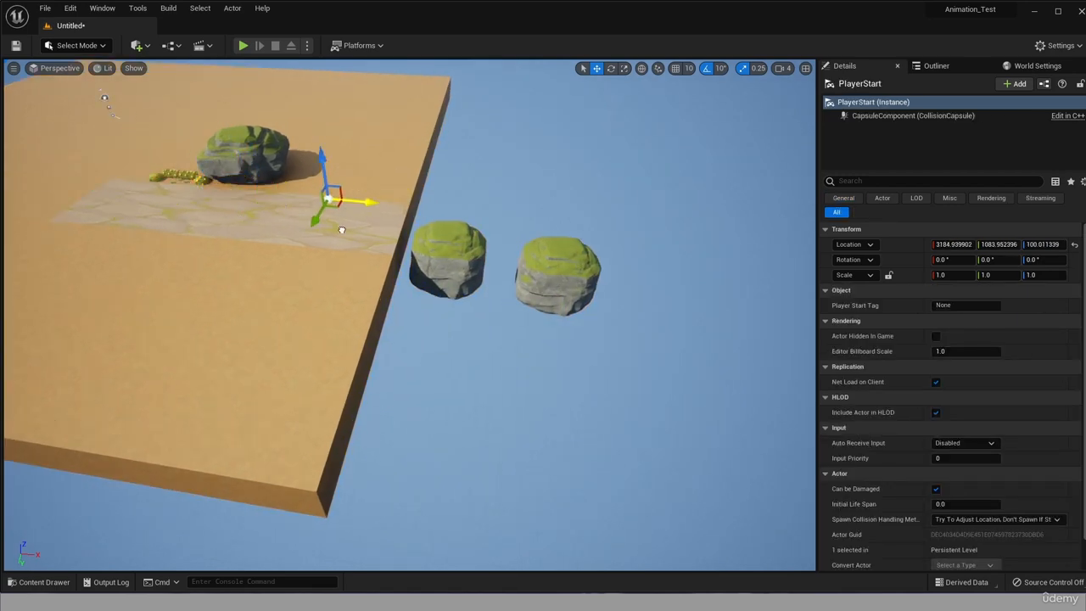
Step: Playtest from the relocated player start by running the character onto the first cliff rock
{"action": "left_click", "coordinate": [243, 45]}
{"action": "key", "text": "w"}
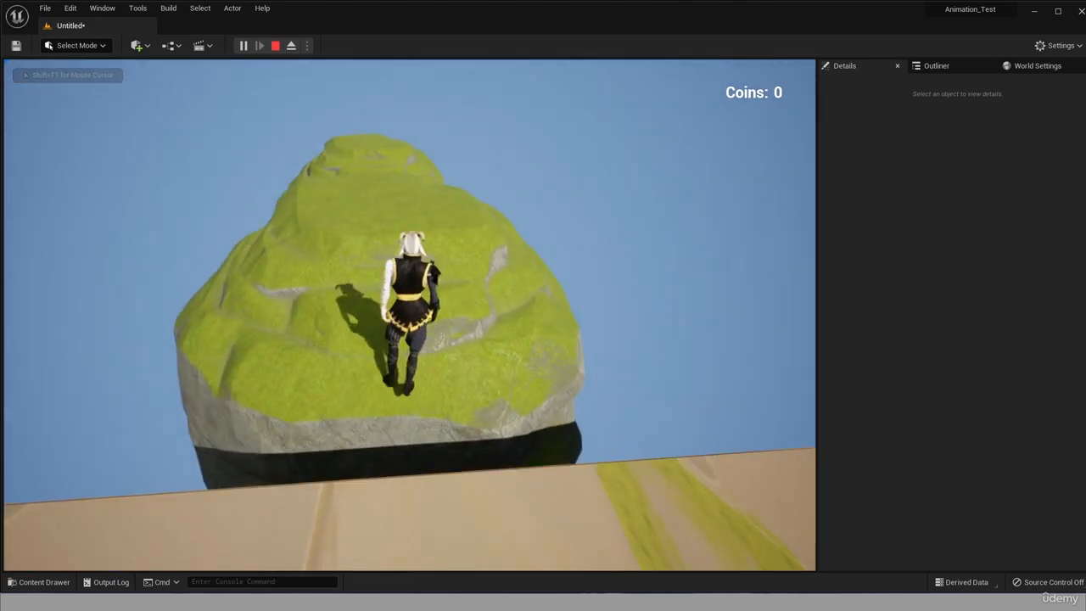
{"action": "key", "text": "Escape"}
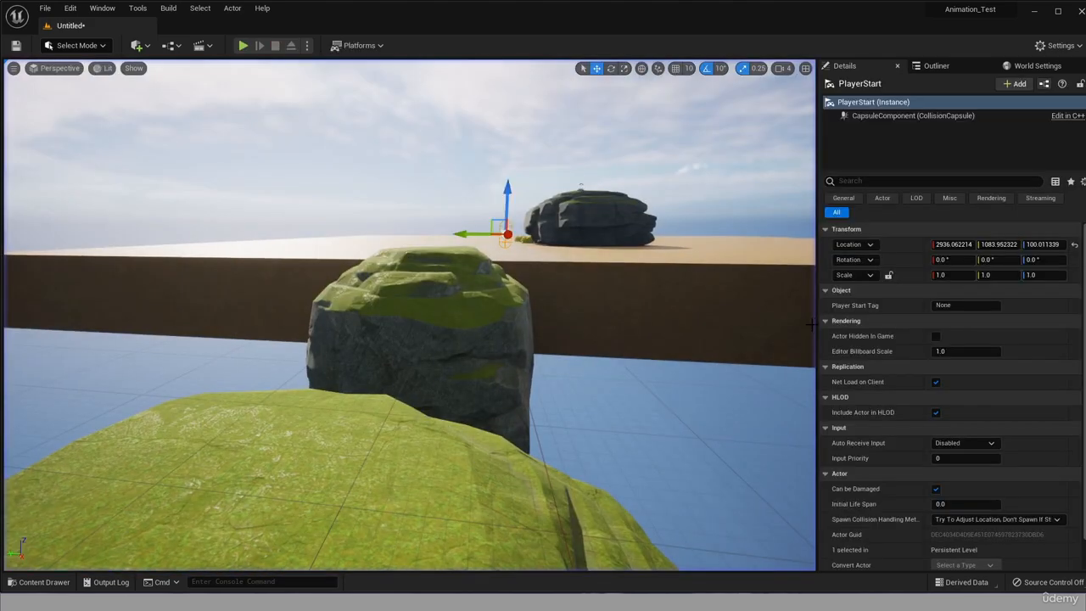
Step: Place a BP_Coin from the Objects/Coins folder on the stone road, at about X 3531, Y 1382 and Z 153
{"action": "key", "text": "w"}
{"action": "right_click_drag", "start_coordinate": [652, 284], "coordinate": [611, 284]}
{"action": "key", "text": "s"}
{"action": "right_click_drag", "start_coordinate": [587, 353], "coordinate": [620, 315]}
{"action": "key", "text": "w"}
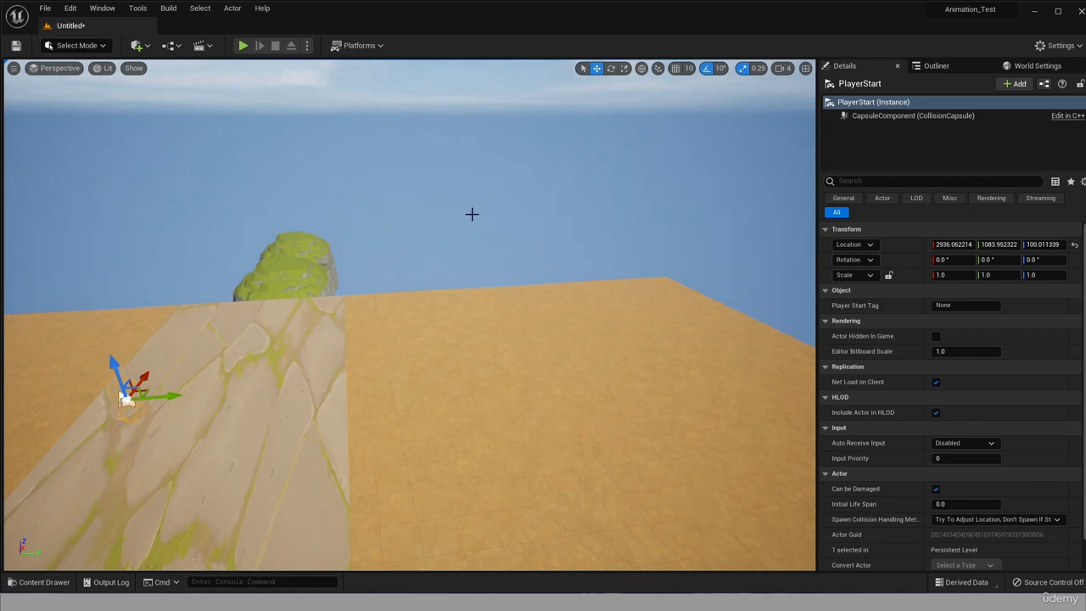
{"action": "left_click", "coordinate": [39, 582]}
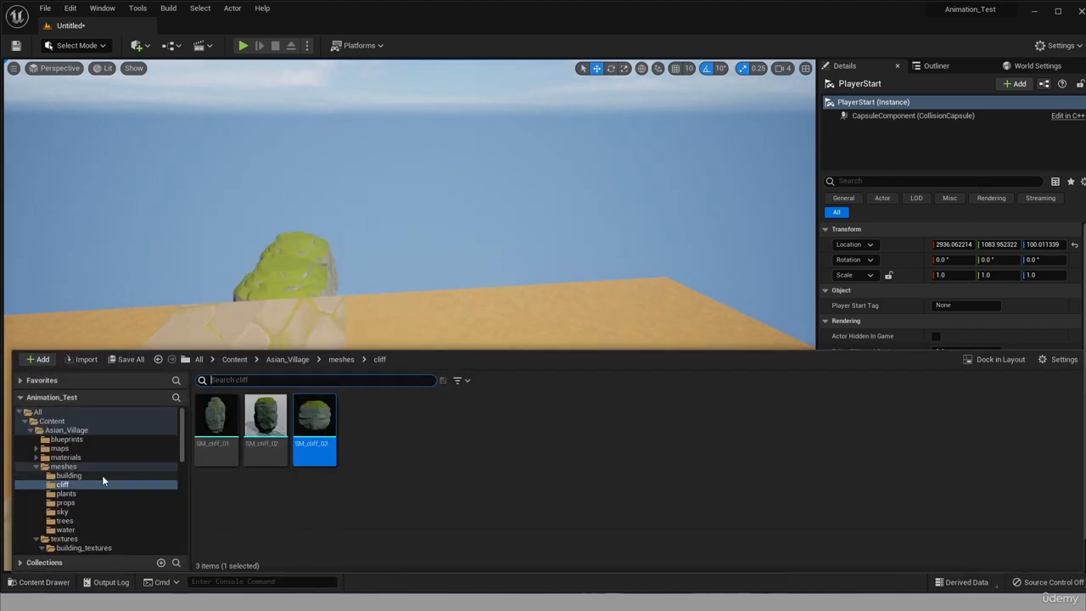
{"action": "scroll", "coordinate": [44, 463], "scroll_direction": "down", "scroll_amount": 5}
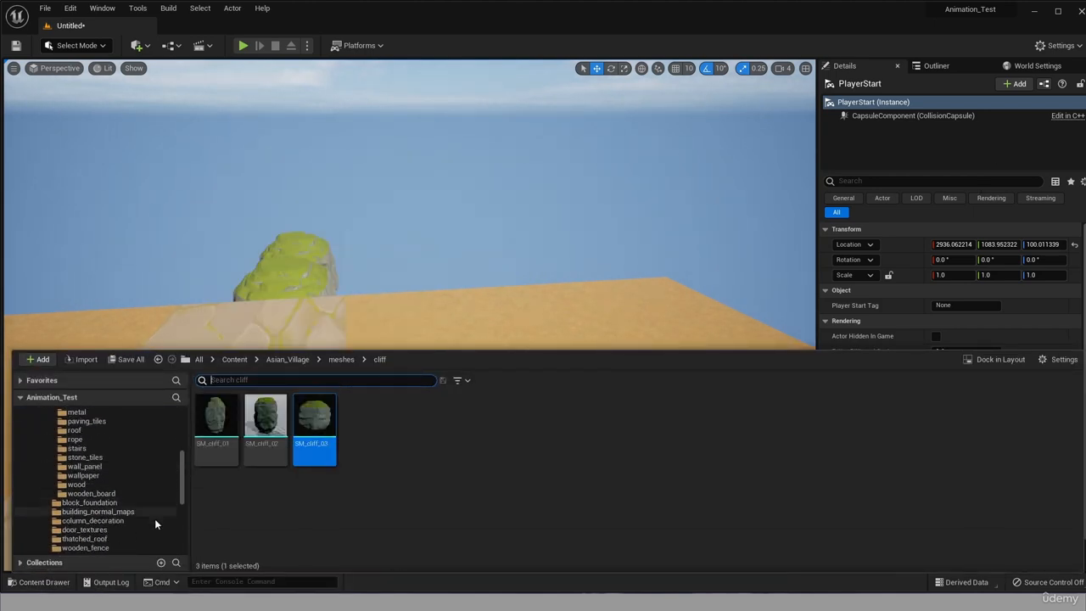
{"action": "scroll", "coordinate": [150, 522], "scroll_direction": "down", "scroll_amount": 5}
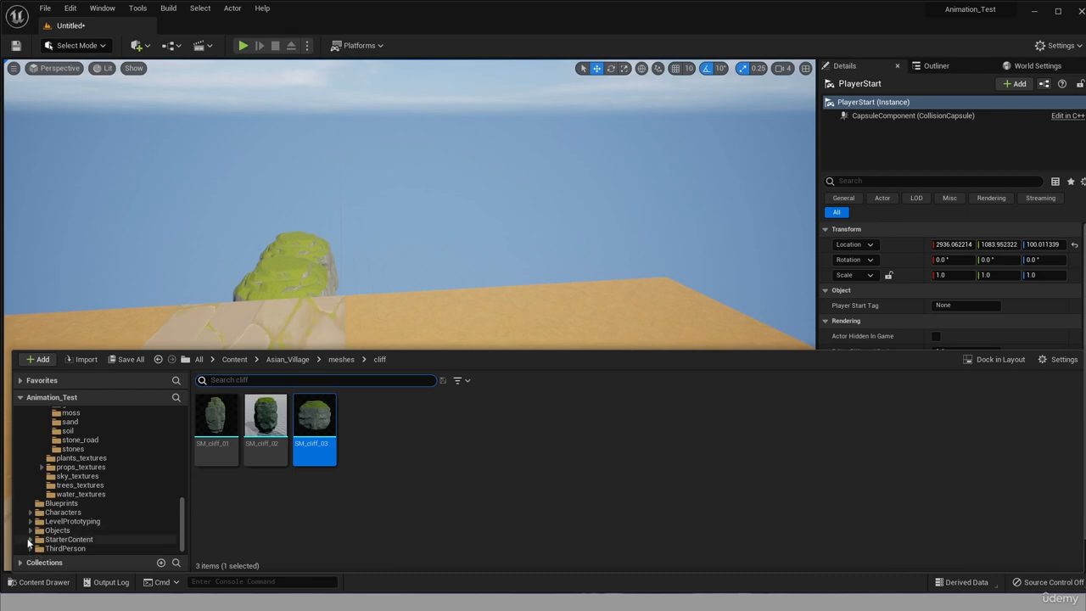
{"action": "left_click", "coordinate": [31, 531]}
{"action": "left_click", "coordinate": [59, 522]}
{"action": "left_click_drag", "start_coordinate": [219, 424], "coordinate": [151, 270]}
{"action": "scroll", "coordinate": [216, 342], "scroll_direction": "up", "scroll_amount": 2}
{"action": "right_click_drag", "start_coordinate": [151, 269], "coordinate": [548, 235]}
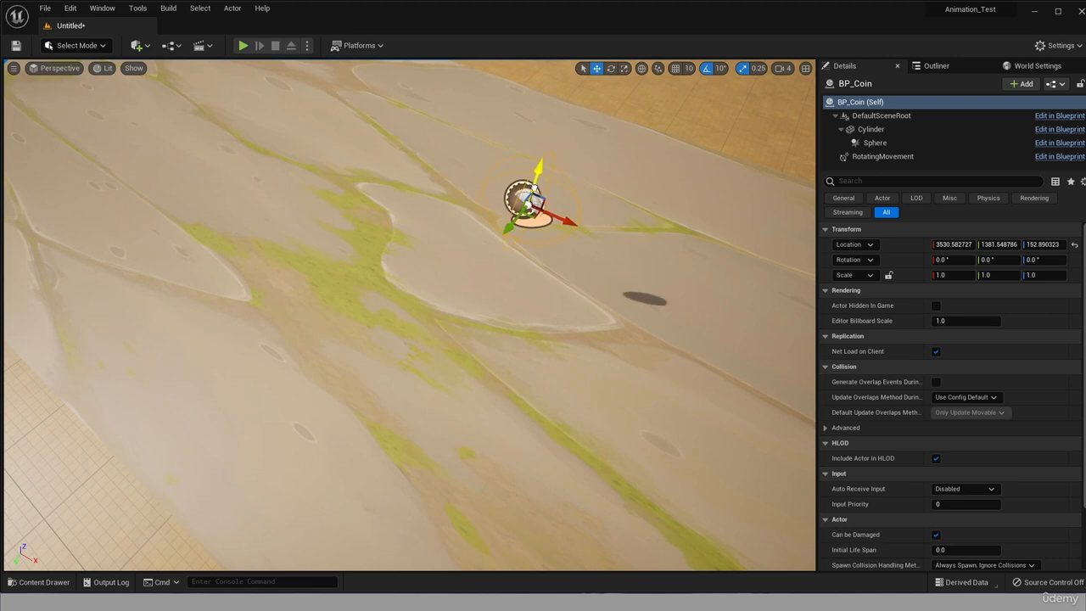
Step: Duplicate the coin into three rows of three, two on the stone road and one on top of the first cliff rock
{"action": "left_click_drag", "start_coordinate": [502, 209], "coordinate": [486, 213], "text": "alt"}
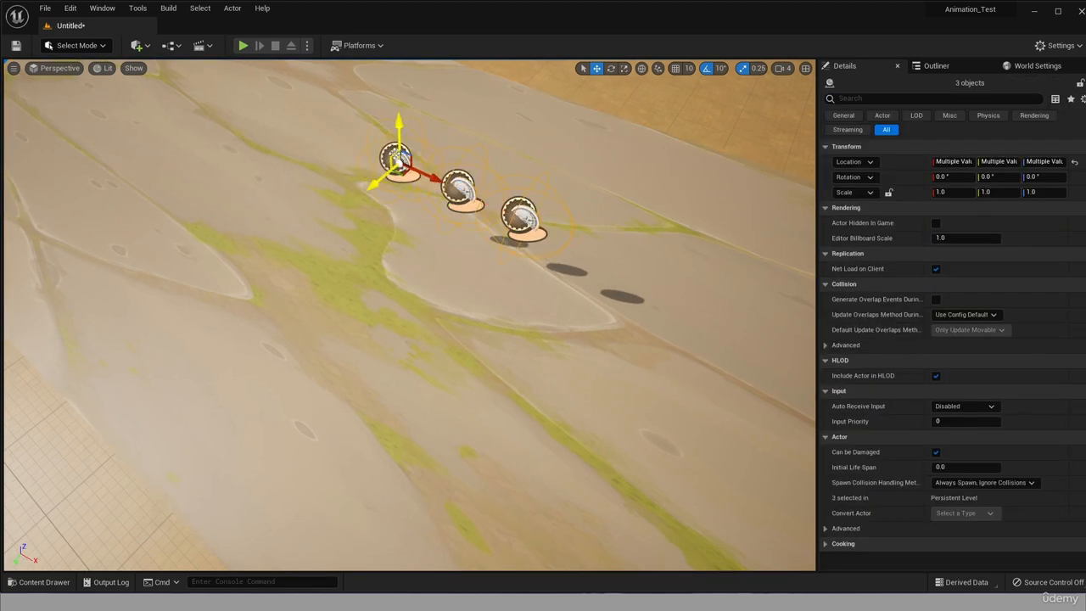
{"action": "left_click_drag", "start_coordinate": [543, 235], "coordinate": [567, 395], "text": "alt"}
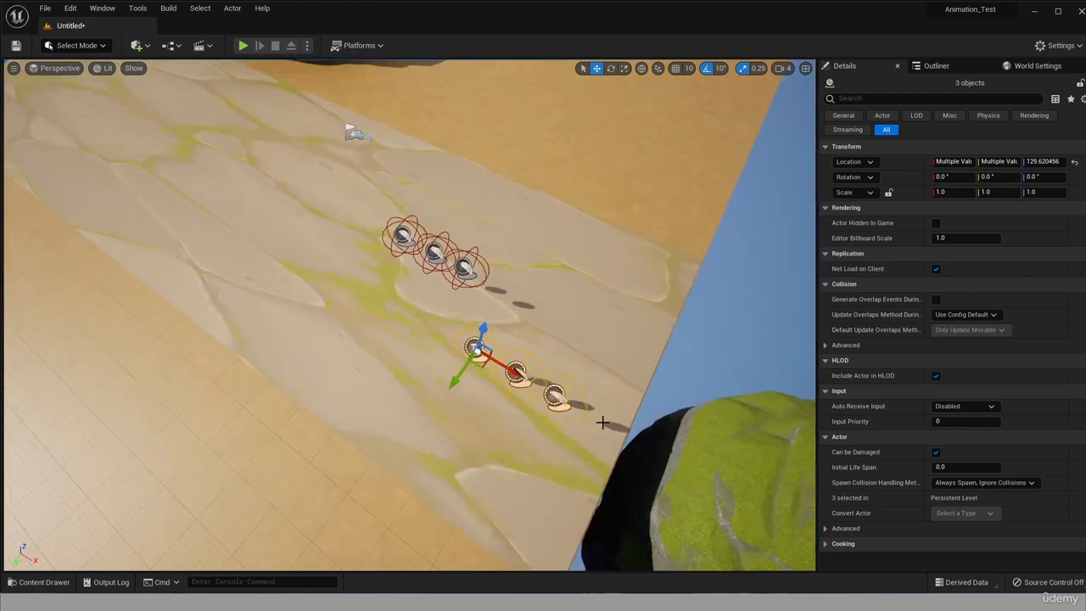
{"action": "scroll", "coordinate": [603, 422], "scroll_direction": "down", "scroll_amount": 5}
{"action": "left_click_drag", "start_coordinate": [509, 380], "coordinate": [756, 438], "text": "alt"}
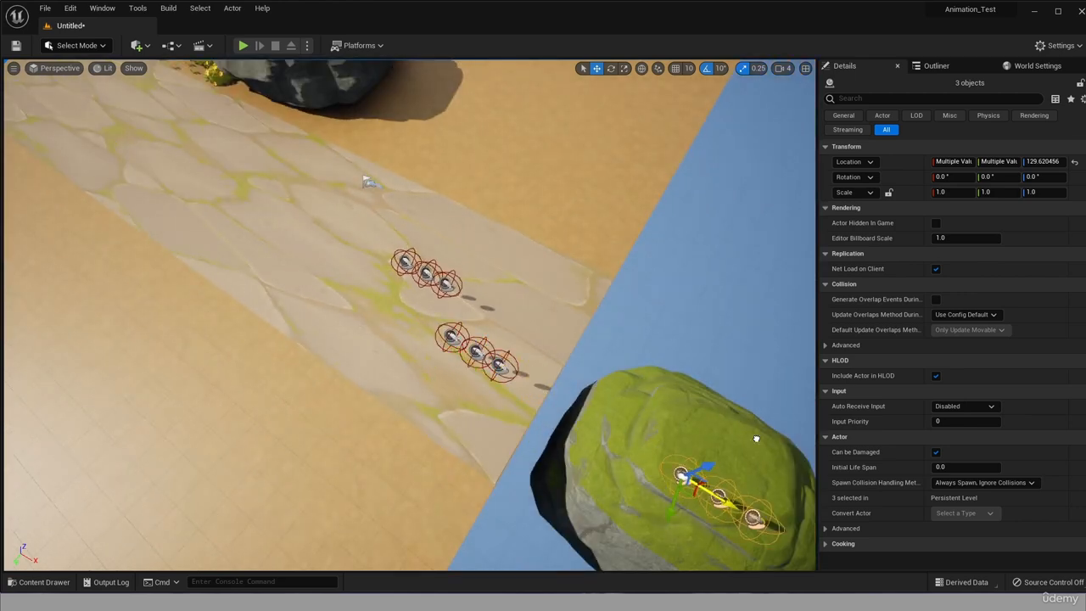
{"action": "left_click_drag", "start_coordinate": [678, 483], "coordinate": [694, 451]}
{"action": "left_click", "coordinate": [744, 491]}
{"action": "right_click_drag", "start_coordinate": [744, 491], "coordinate": [866, 501]}
{"action": "left_click", "coordinate": [730, 488]}
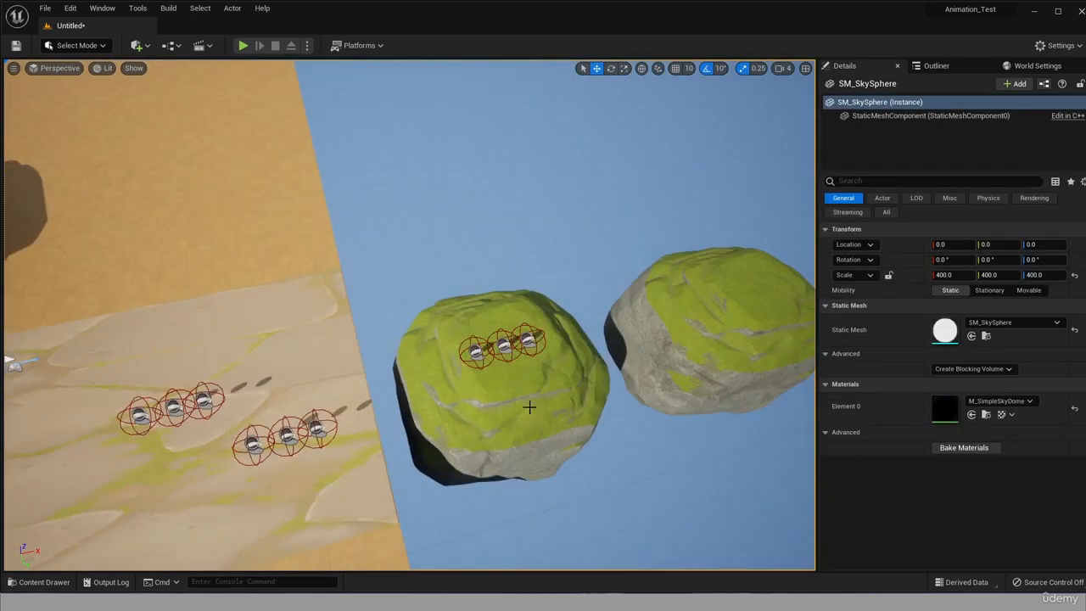
Step: Delete two of the three coins on the first cliff rock and copy the remaining one onto the second rock
{"action": "scroll", "coordinate": [528, 407], "scroll_direction": "up", "scroll_amount": 5}
{"action": "left_click", "coordinate": [624, 355]}
{"action": "left_click", "coordinate": [579, 368], "text": "shift"}
{"action": "key", "text": "Delete"}
{"action": "left_click", "coordinate": [530, 381]}
{"action": "left_click_drag", "start_coordinate": [571, 375], "coordinate": [581, 374]}
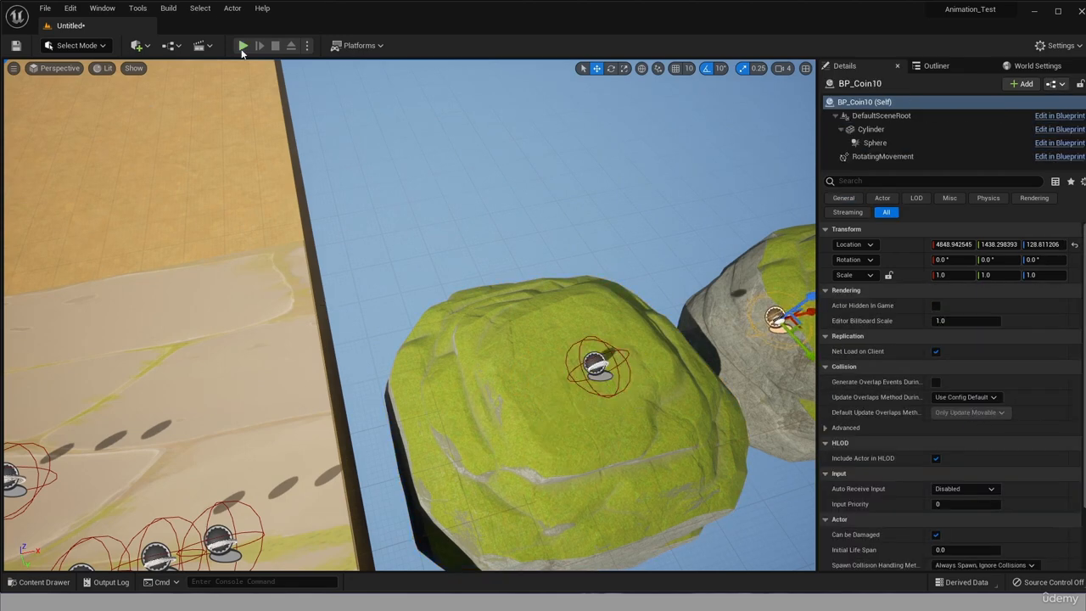
Step: Playtest collecting the coins along the road and on both cliff rocks by running and jumping
{"action": "left_click", "coordinate": [242, 45]}
{"action": "key", "text": "w"}
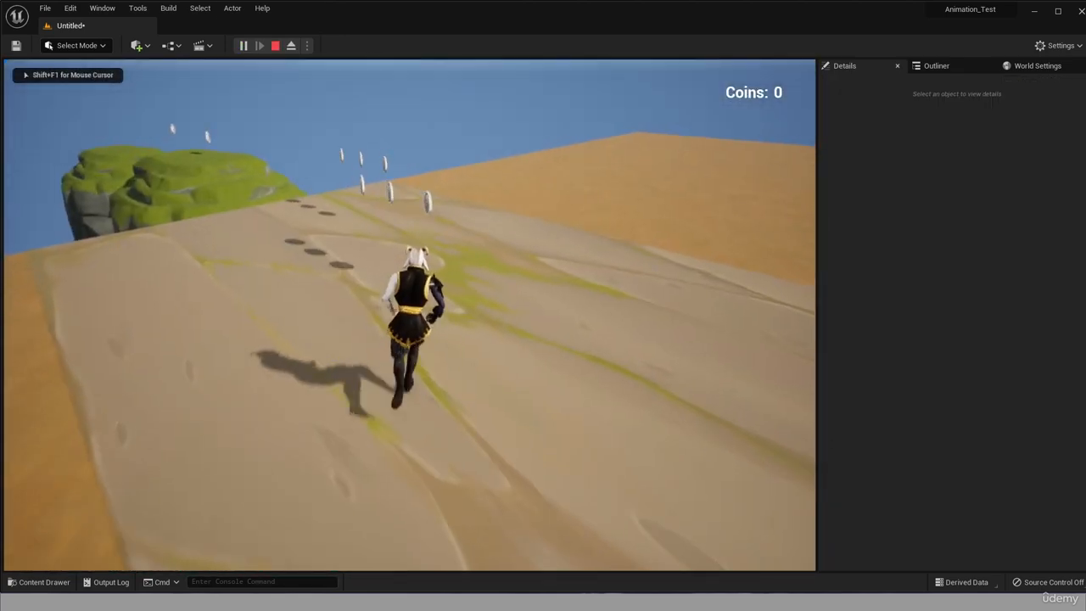
{"action": "key", "text": "w"}
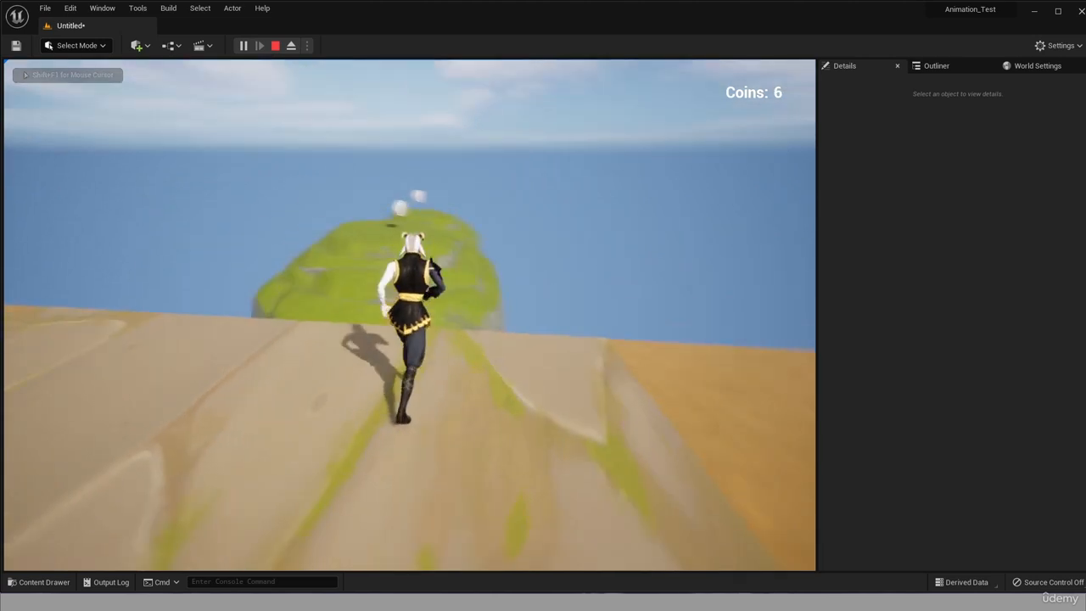
{"action": "key", "text": "w"}
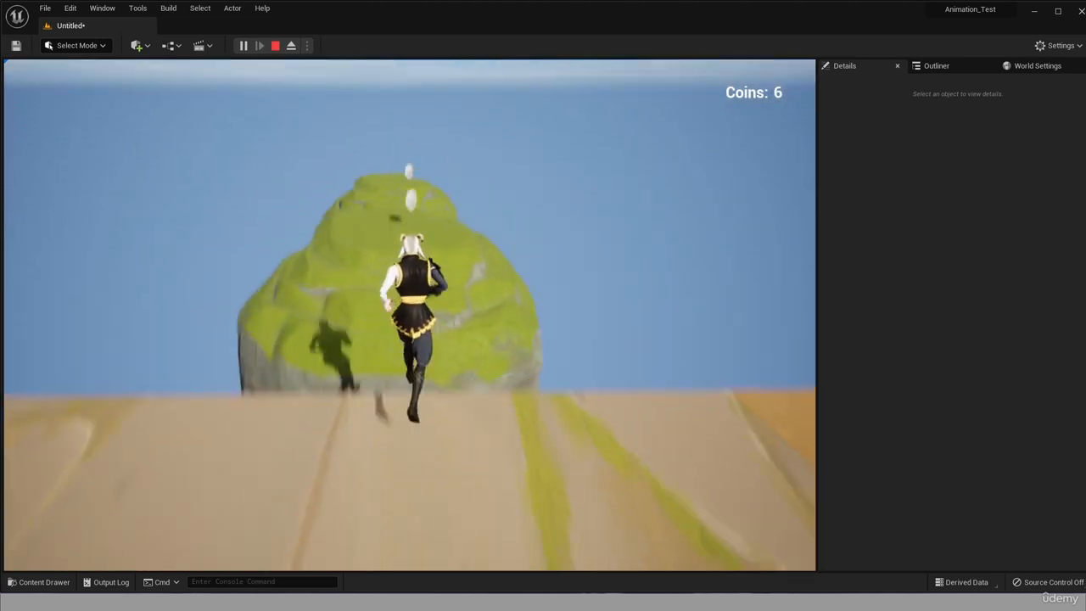
{"action": "key", "text": "space"}
{"action": "key", "text": "w"}
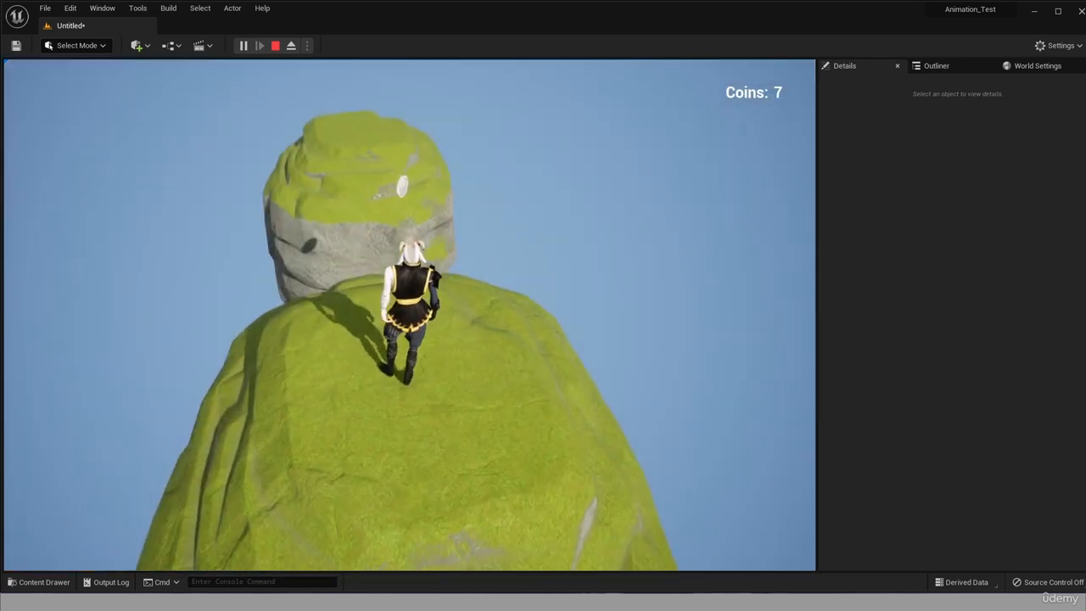
{"action": "key", "text": "w"}
{"action": "key", "text": "space"}
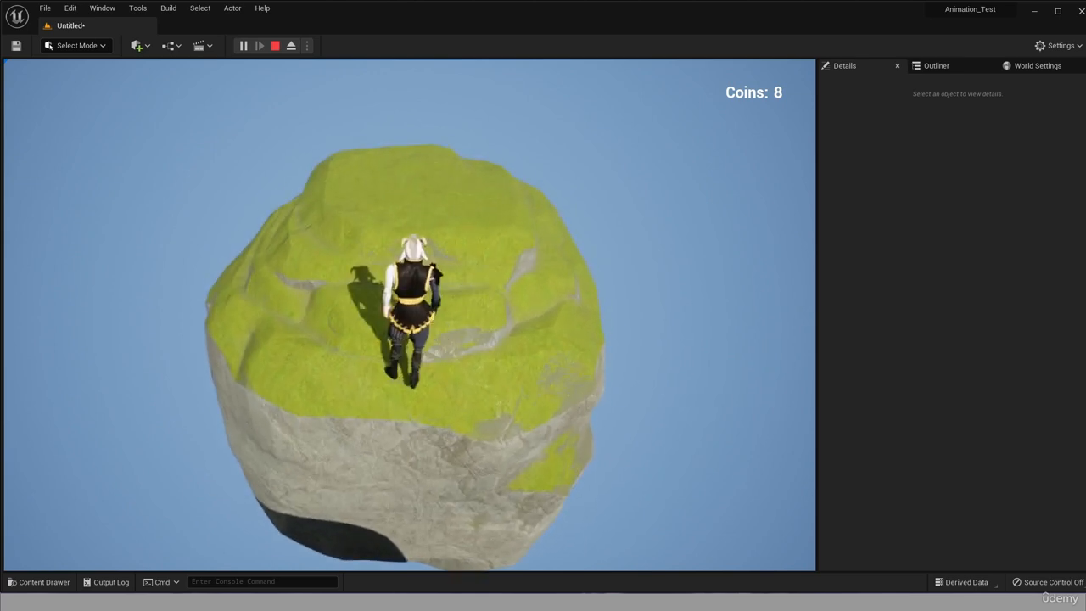
{"action": "key", "text": "space"}
{"action": "key", "text": "Escape"}
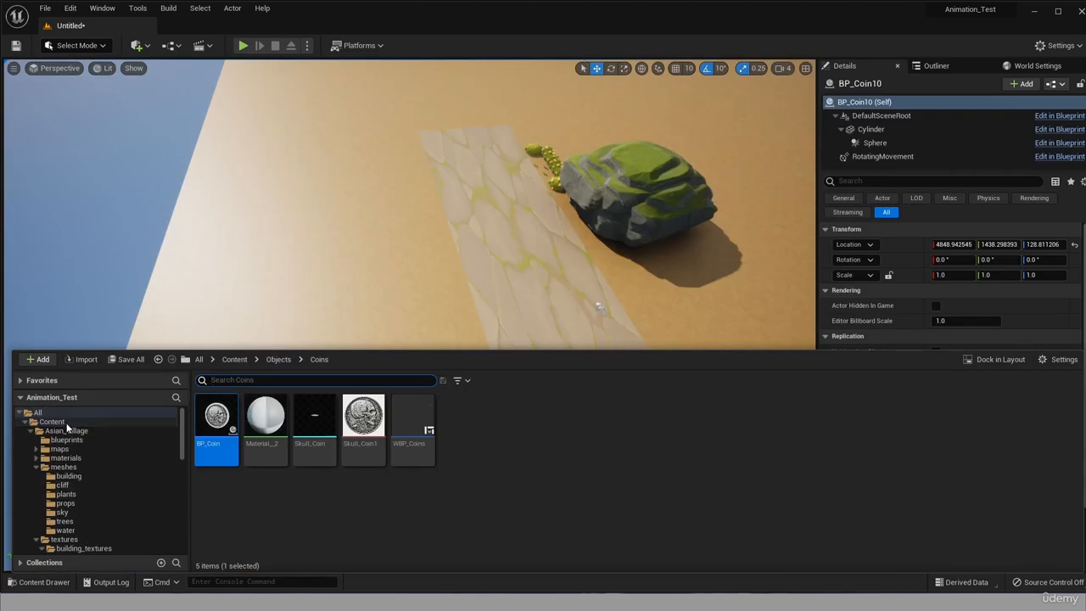
Step: Place SM_tree_04 from the Asian_Village/meshes/trees folder at the edge of the stone road beside the coin rows
{"action": "left_click", "coordinate": [67, 430]}
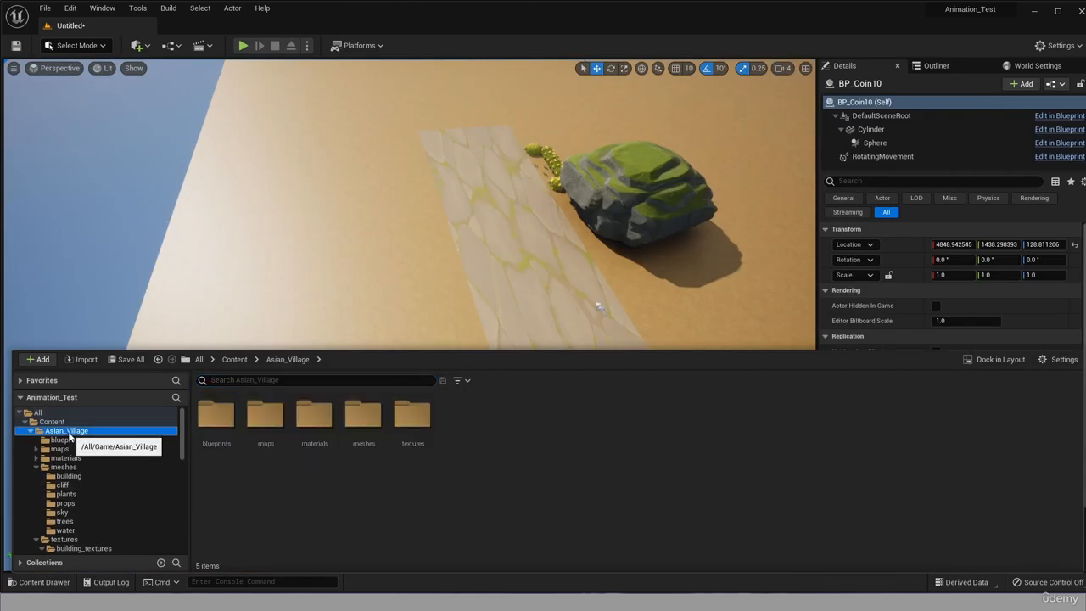
{"action": "left_click", "coordinate": [84, 512]}
{"action": "left_click", "coordinate": [86, 522]}
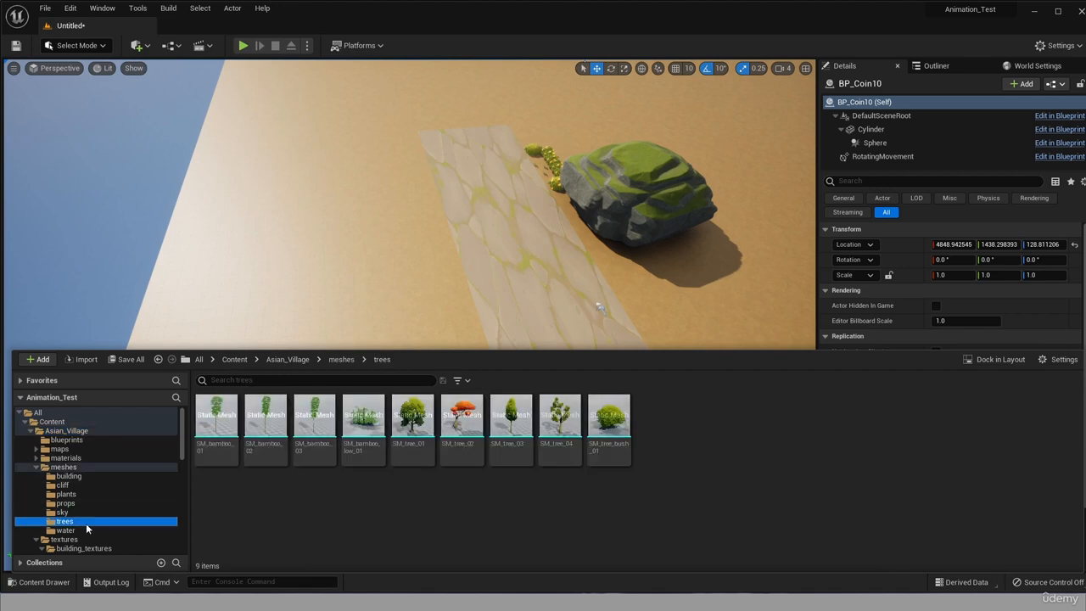
{"action": "left_click", "coordinate": [567, 435]}
{"action": "left_click_drag", "start_coordinate": [516, 335], "coordinate": [471, 459]}
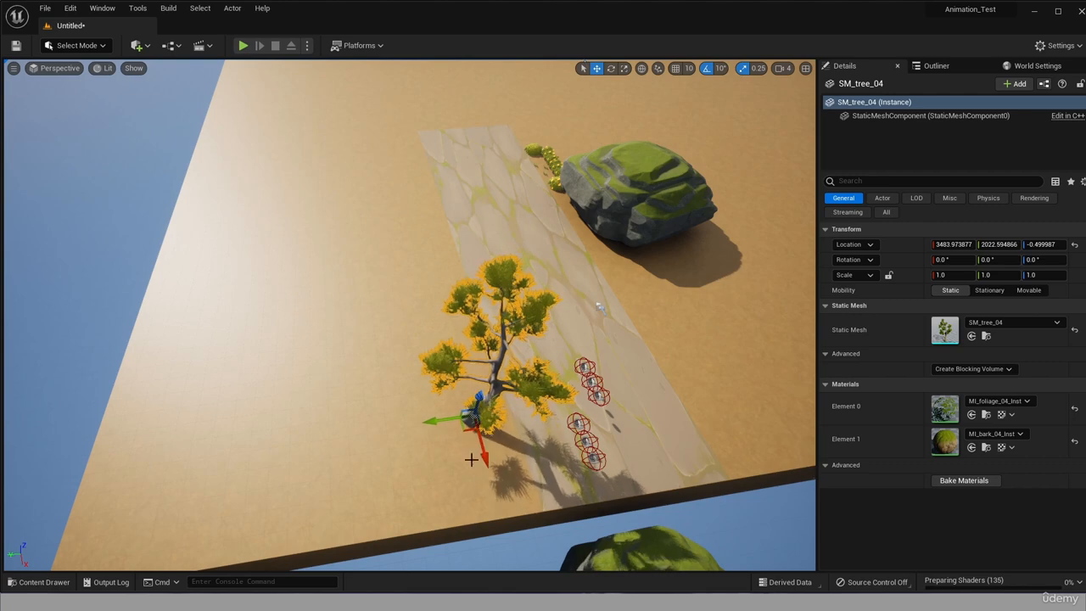
{"action": "left_click_drag", "start_coordinate": [443, 422], "coordinate": [472, 421]}
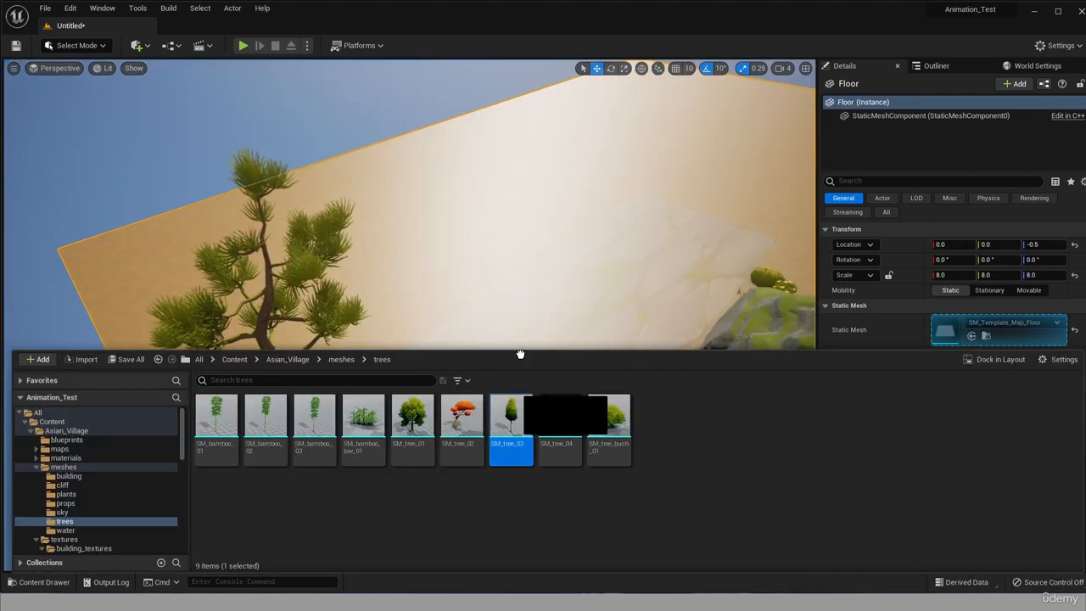
Step: Place SM_tree_03 at about X 2861, Y 801 and SM_tree_bush_01 at about X 3590, Y 789, across the road from the first tree
{"action": "left_click_drag", "start_coordinate": [520, 354], "coordinate": [577, 512]}
{"action": "scroll", "coordinate": [617, 534], "scroll_direction": "down", "scroll_amount": 3}
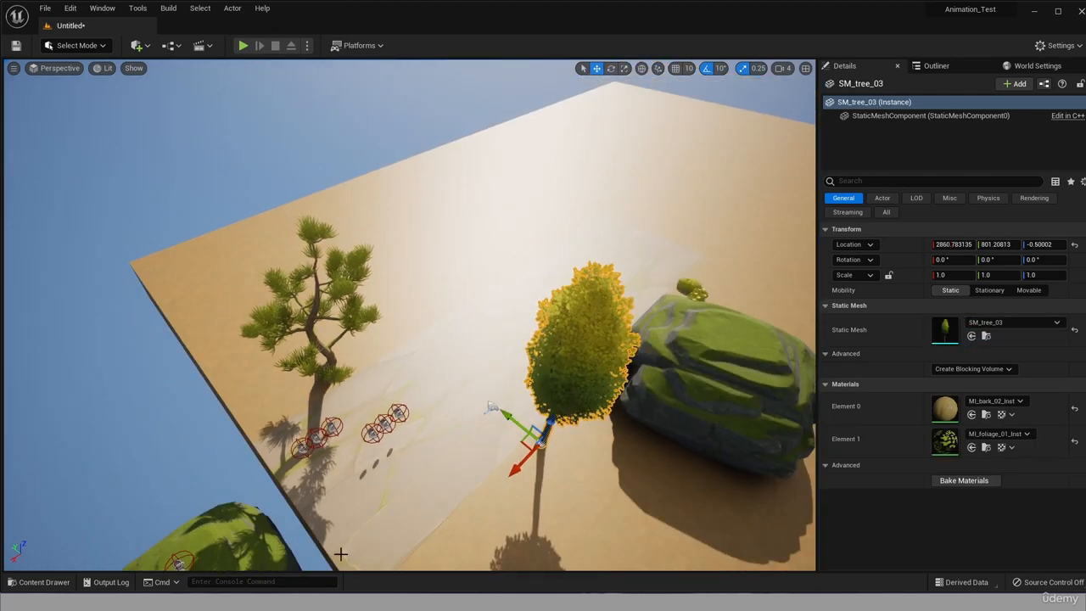
{"action": "left_click", "coordinate": [39, 582]}
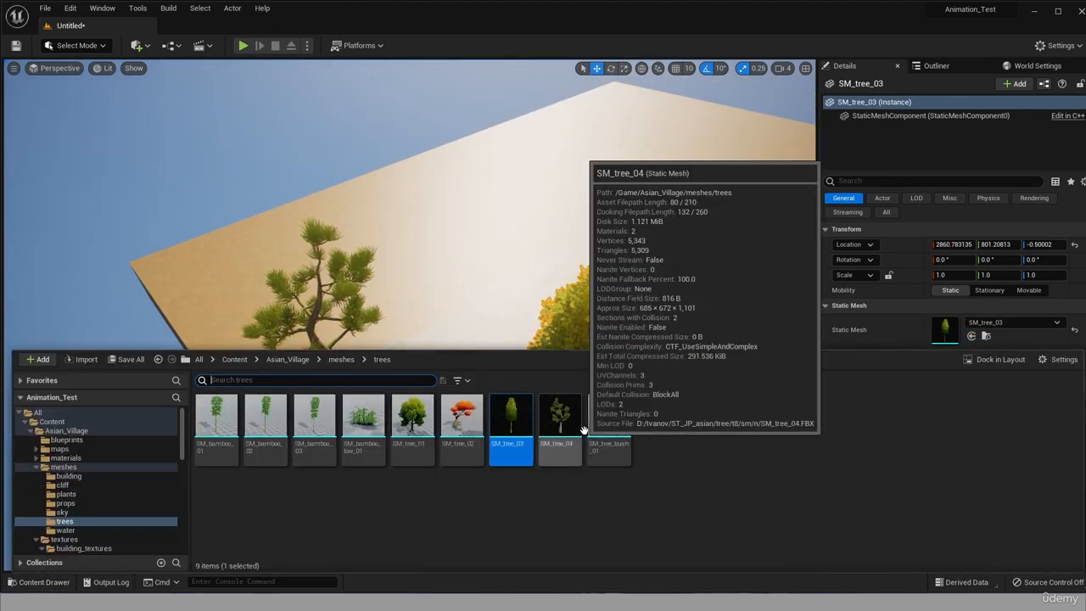
{"action": "left_click_drag", "start_coordinate": [599, 431], "coordinate": [445, 542]}
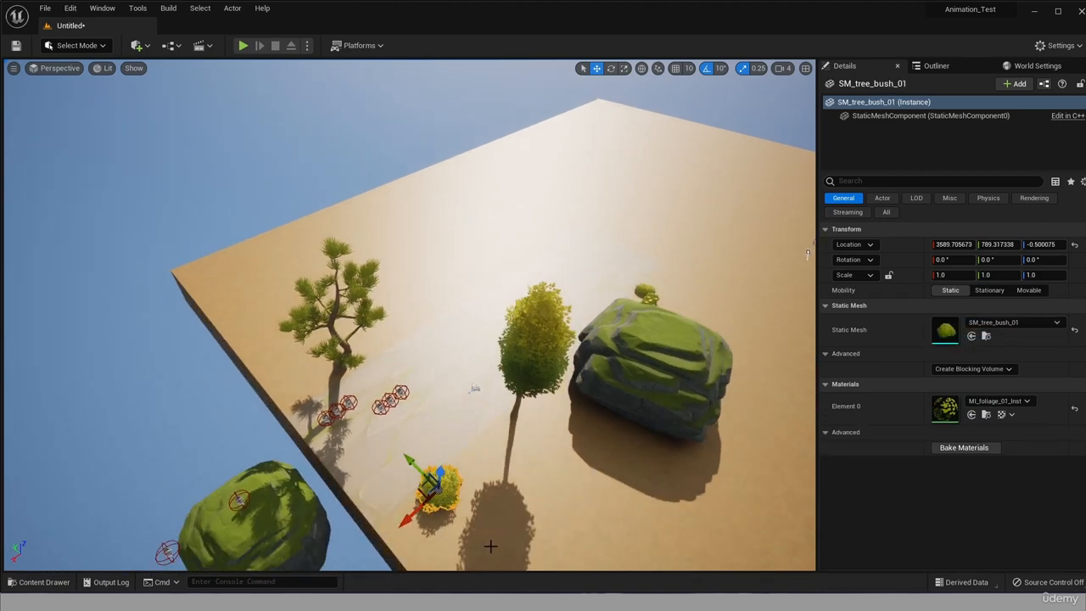
Step: Place SM_tower_foundation_02 from the meshes/building folder beyond the second cliff rock, at about X 6633 and Y 1189
{"action": "scroll", "coordinate": [504, 541], "scroll_direction": "up", "scroll_amount": 2}
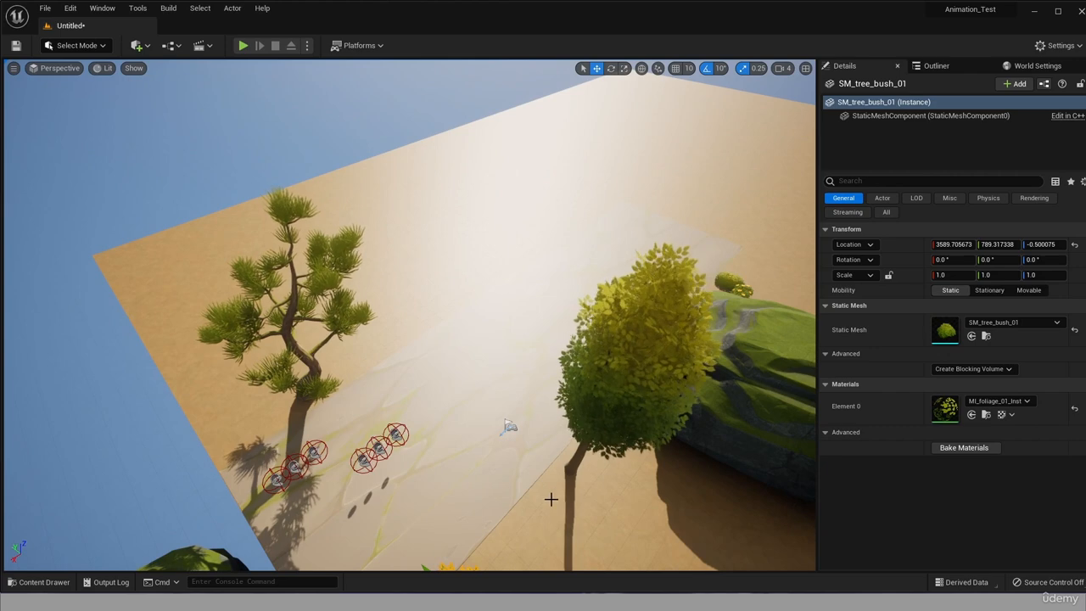
{"action": "right_click_drag", "start_coordinate": [552, 499], "coordinate": [611, 501]}
{"action": "scroll", "coordinate": [543, 485], "scroll_direction": "down", "scroll_amount": 3}
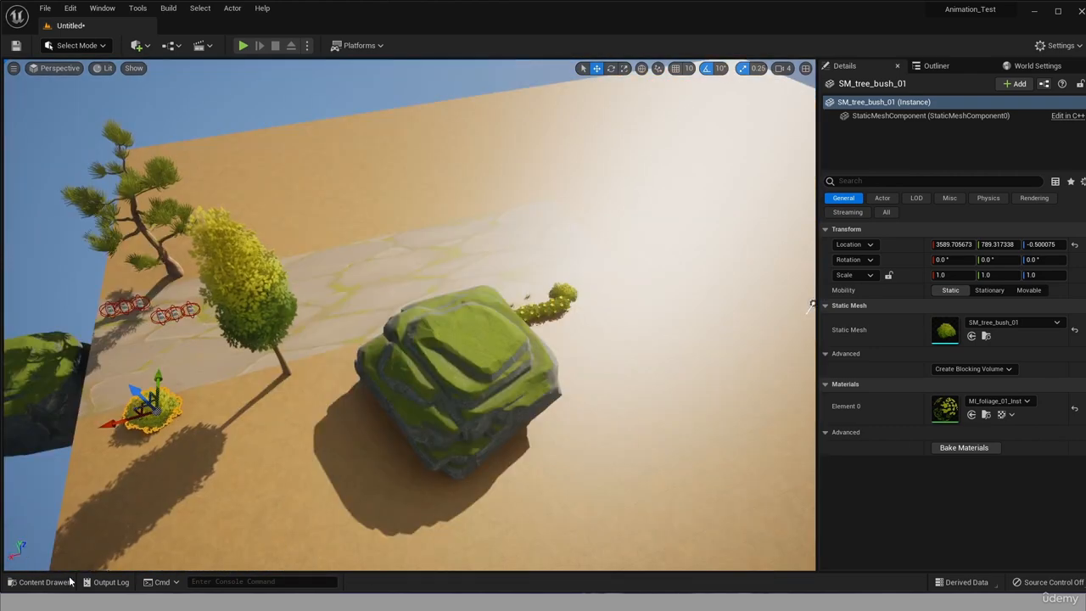
{"action": "left_click", "coordinate": [69, 582]}
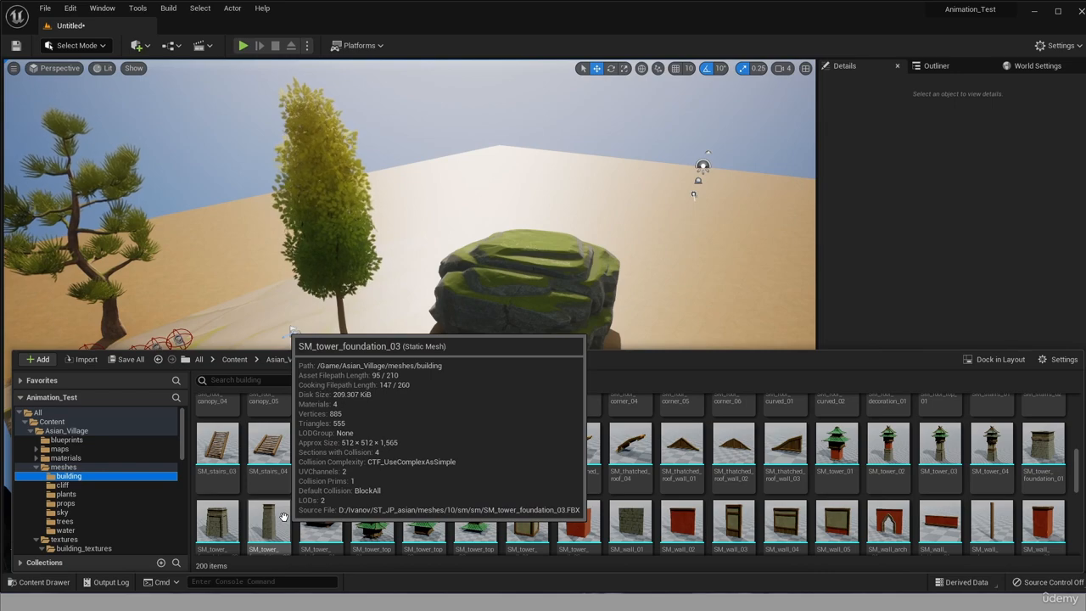
{"action": "left_click_drag", "start_coordinate": [283, 516], "coordinate": [432, 510]}
{"action": "scroll", "coordinate": [432, 508], "scroll_direction": "down", "scroll_amount": 5}
{"action": "left_click_drag", "start_coordinate": [390, 433], "coordinate": [170, 511]}
{"action": "right_click_drag", "start_coordinate": [196, 424], "coordinate": [76, 433]}
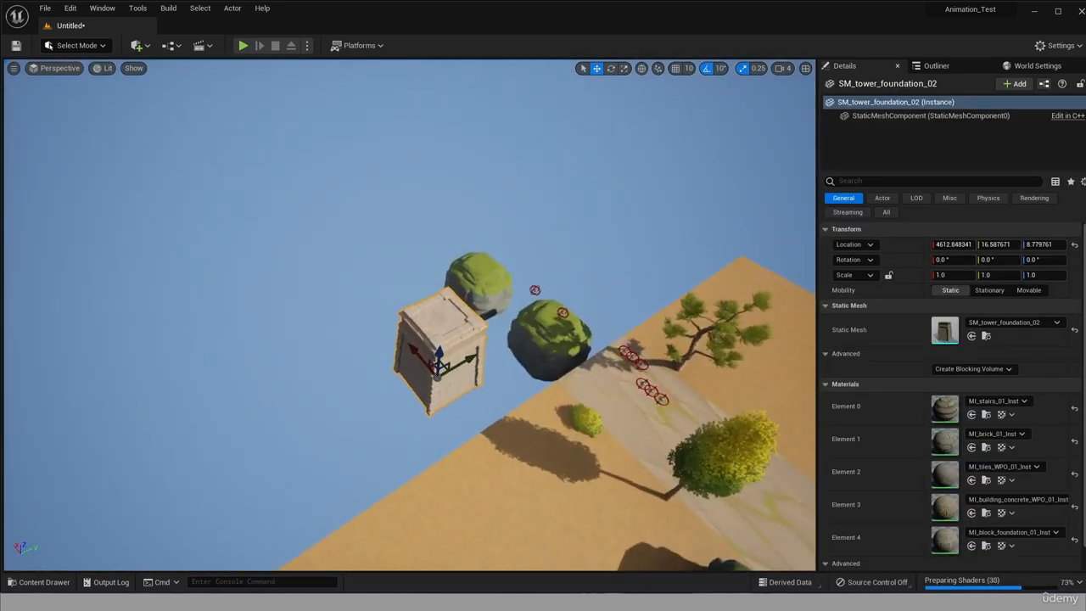
{"action": "left_click_drag", "start_coordinate": [437, 373], "coordinate": [420, 205]}
Step: In the left orthographic view, lower the tower foundation to about Z -835 and bring it closer to the second rock, at about X 6410
{"action": "left_click", "coordinate": [55, 68]}
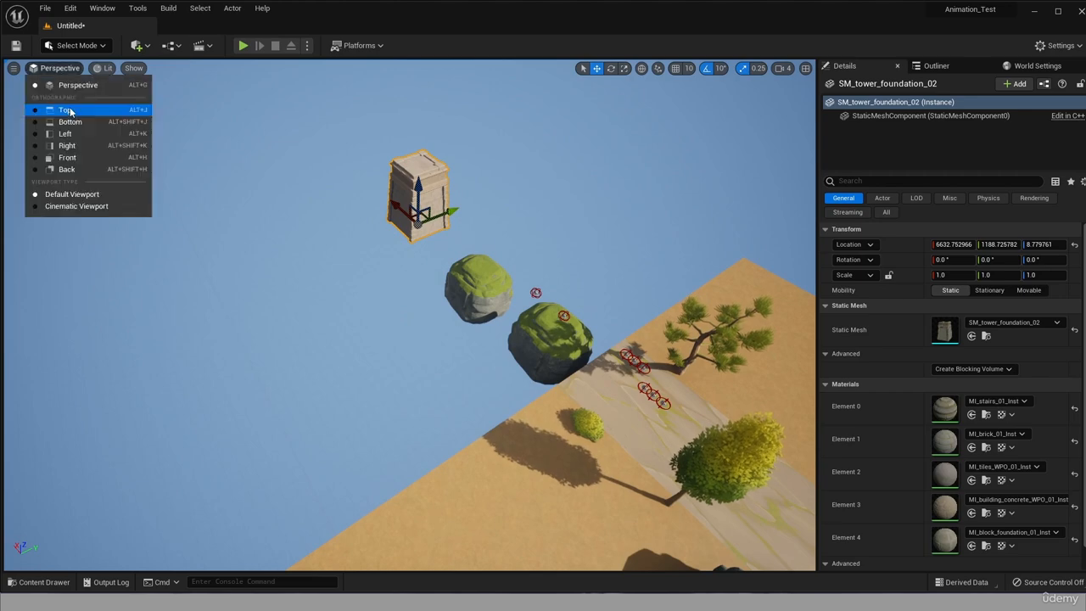
{"action": "left_click", "coordinate": [64, 110]}
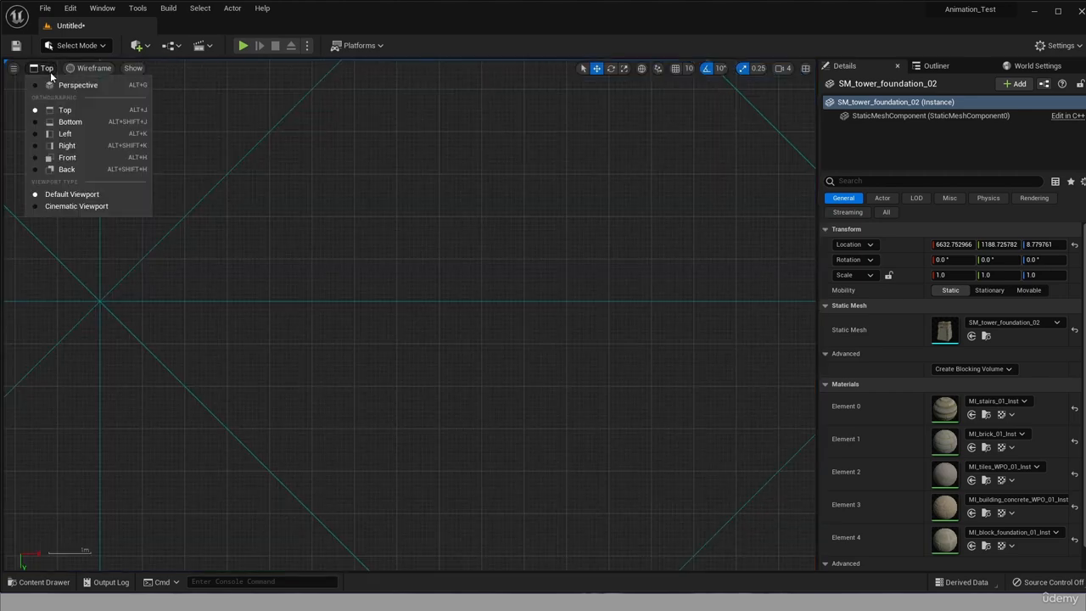
{"action": "left_click", "coordinate": [70, 122]}
{"action": "scroll", "coordinate": [290, 318], "scroll_direction": "down", "scroll_amount": 8}
{"action": "left_click_drag", "start_coordinate": [290, 319], "coordinate": [145, 382]}
{"action": "left_click", "coordinate": [51, 74]}
{"action": "left_click", "coordinate": [65, 110]}
{"action": "left_click", "coordinate": [51, 70]}
{"action": "left_click", "coordinate": [65, 135]}
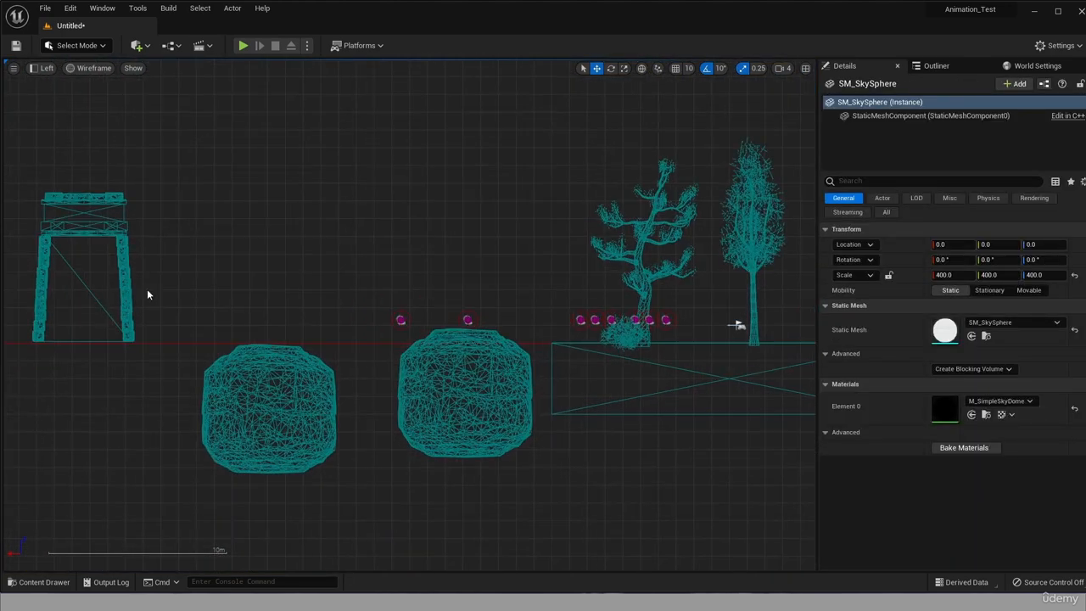
{"action": "left_click", "coordinate": [127, 292]}
{"action": "left_click_drag", "start_coordinate": [83, 314], "coordinate": [102, 490]}
Step: Lower the first cliff rock level with the second one and centre one coin above each rock
{"action": "left_click", "coordinate": [434, 394]}
{"action": "mouse_move", "coordinate": [433, 394]}
{"action": "left_mouse_down"}
{"action": "mouse_move", "coordinate": [413, 410]}
{"action": "mouse_move", "coordinate": [424, 410]}
{"action": "left_mouse_up"}
{"action": "left_click", "coordinate": [401, 320]}
{"action": "left_click_drag", "start_coordinate": [401, 320], "coordinate": [295, 320]}
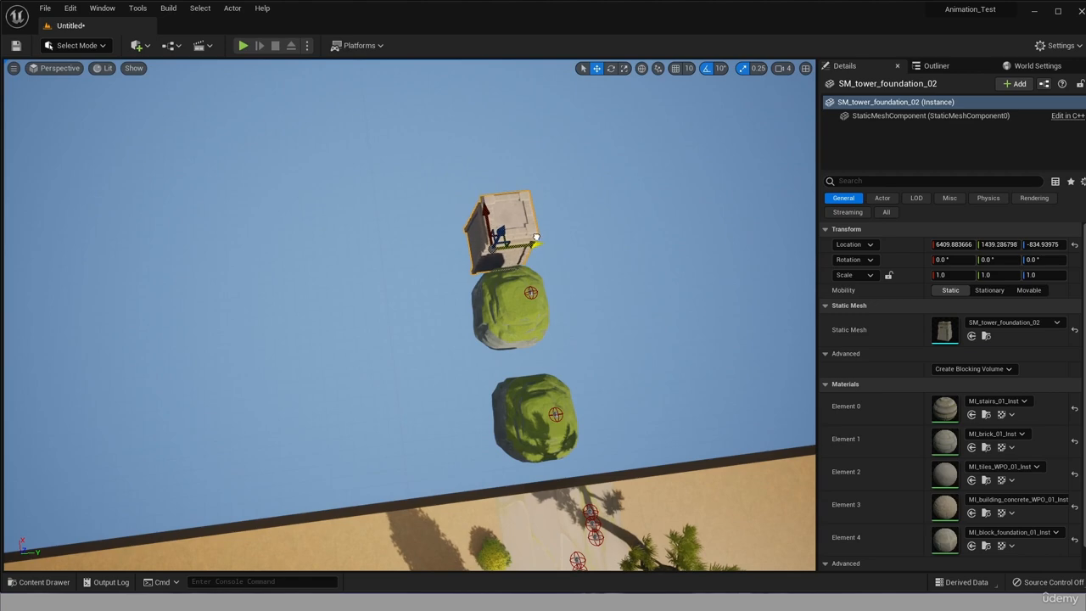
Step: Line the tower foundation up with the cliff rocks at about Y 1439 and check the layout in the left and top views
{"action": "right_click_drag", "start_coordinate": [614, 281], "coordinate": [574, 262]}
{"action": "left_click", "coordinate": [52, 68]}
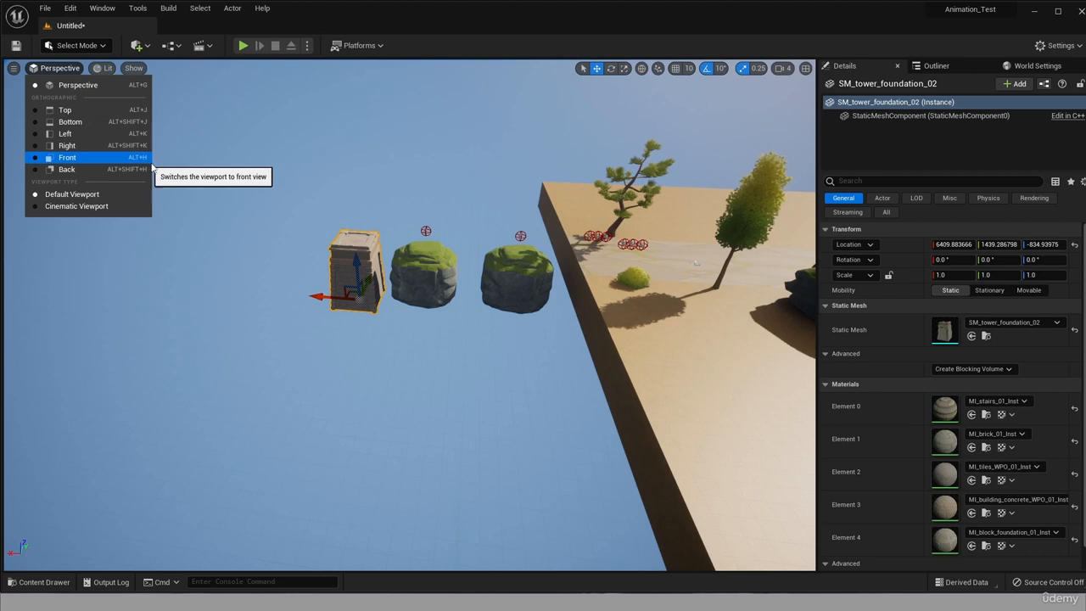
{"action": "left_click", "coordinate": [134, 137]}
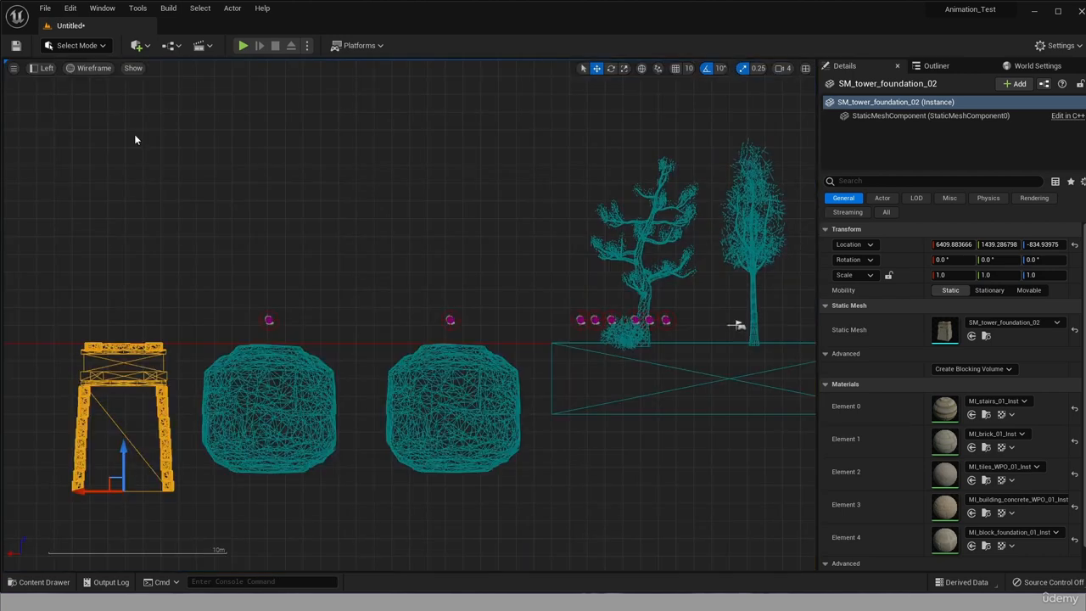
{"action": "left_click", "coordinate": [52, 68]}
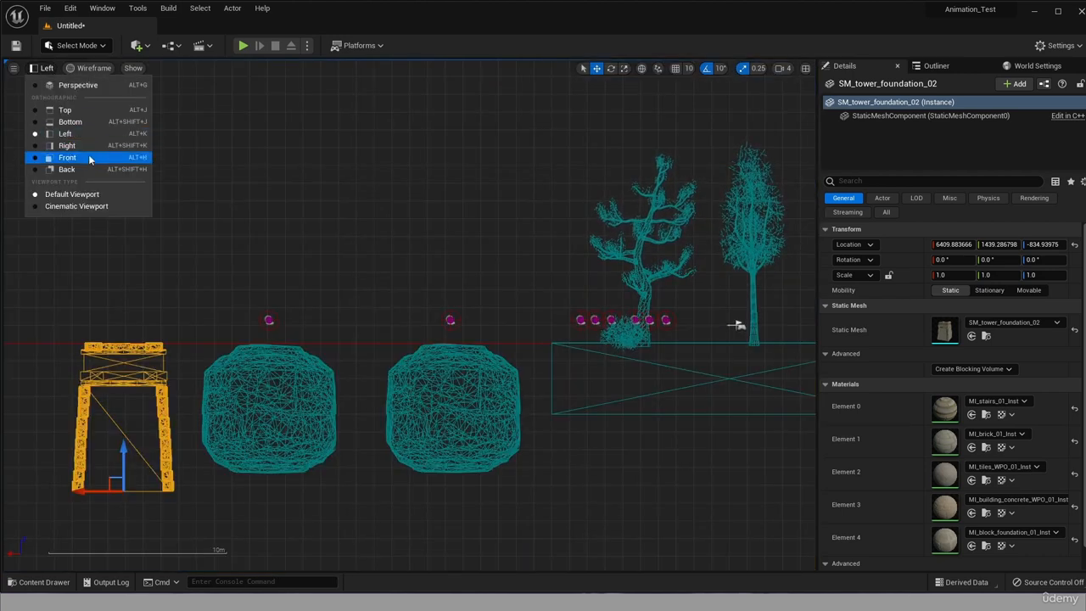
{"action": "left_click", "coordinate": [83, 113]}
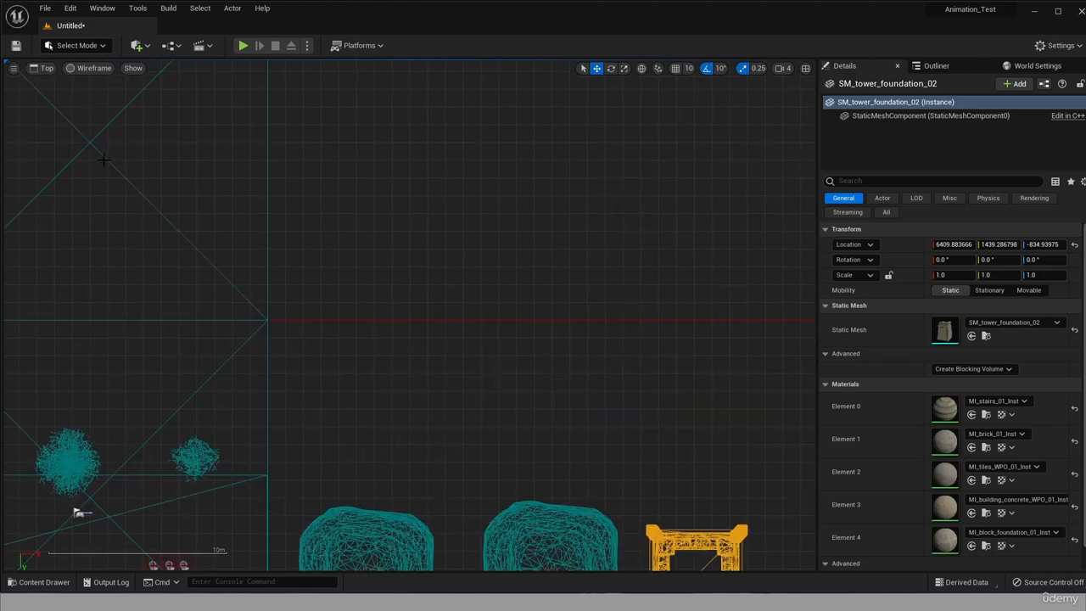
{"action": "left_click", "coordinate": [477, 550]}
{"action": "scroll", "coordinate": [478, 550], "scroll_direction": "down", "scroll_amount": 6}
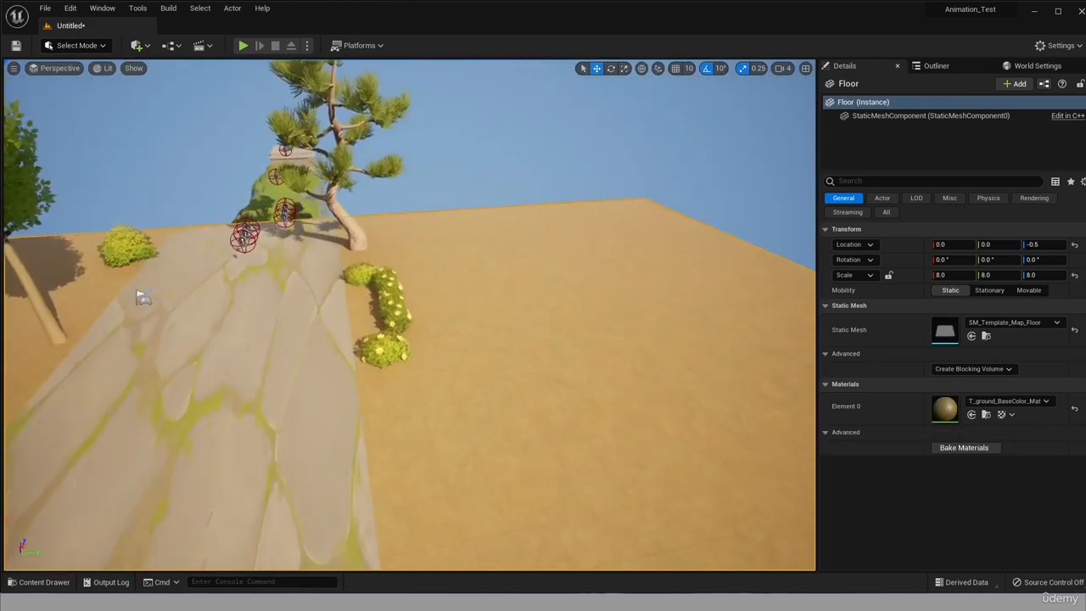
Step: Place a MovingPlatform from the Content/Blueprints folder near the tower foundation
{"action": "key", "text": "w"}
{"action": "right_click_drag", "start_coordinate": [410, 314], "coordinate": [475, 327]}
{"action": "mouse_move", "coordinate": [445, 190]}
{"action": "right_mouse_down"}
{"action": "mouse_move", "coordinate": [340, 200]}
{"action": "mouse_move", "coordinate": [361, 208]}
{"action": "mouse_move", "coordinate": [446, 190]}
{"action": "right_mouse_up"}
{"action": "left_click", "coordinate": [39, 582]}
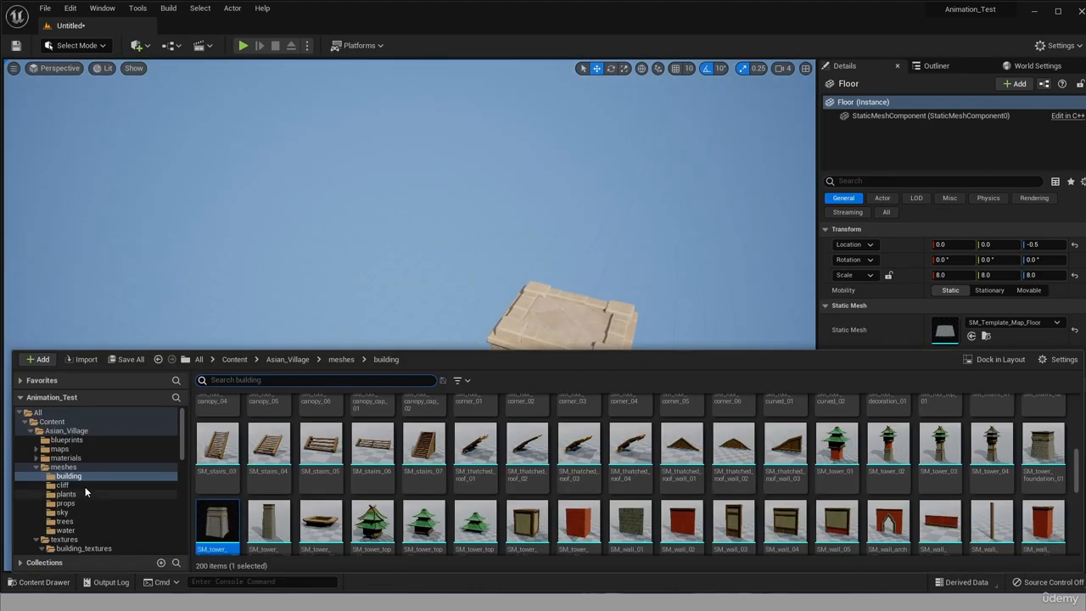
{"action": "scroll", "coordinate": [85, 487], "scroll_direction": "down", "scroll_amount": 3}
{"action": "scroll", "coordinate": [83, 522], "scroll_direction": "down", "scroll_amount": 5}
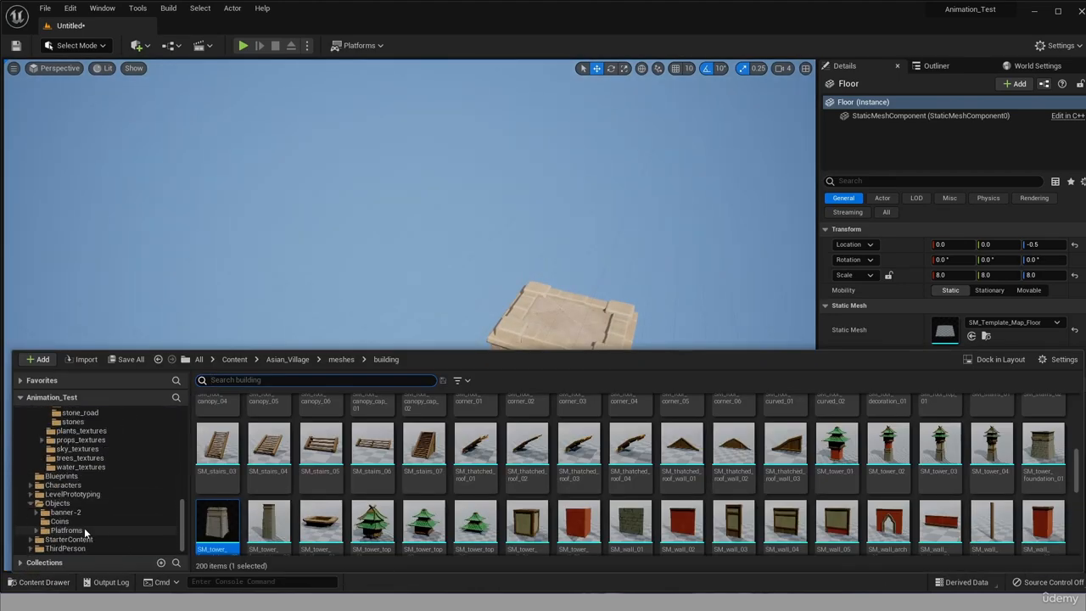
{"action": "left_click", "coordinate": [68, 531]}
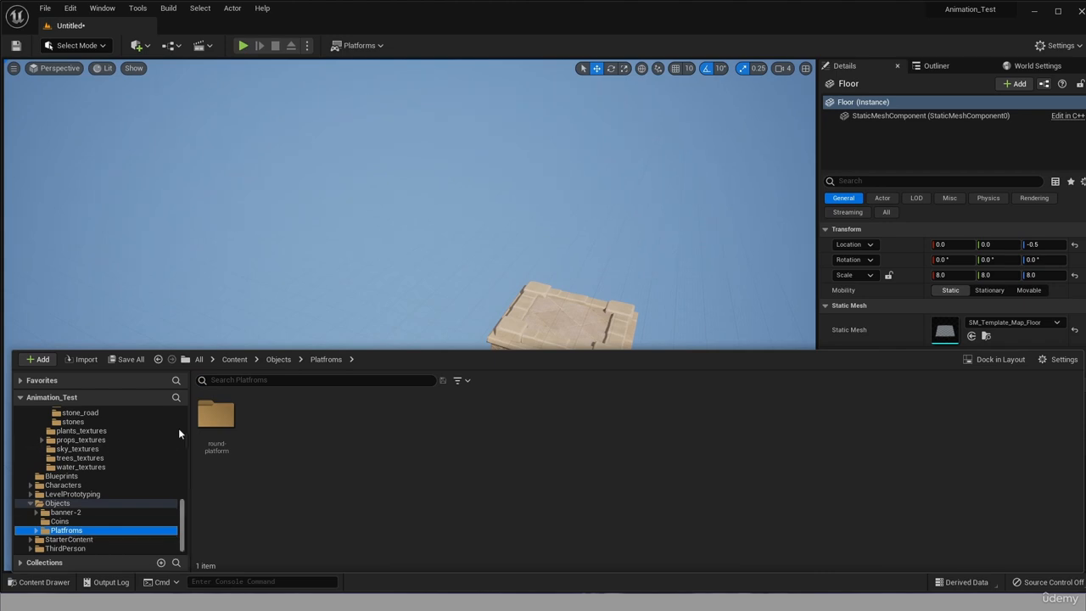
{"action": "double_click", "coordinate": [224, 429]}
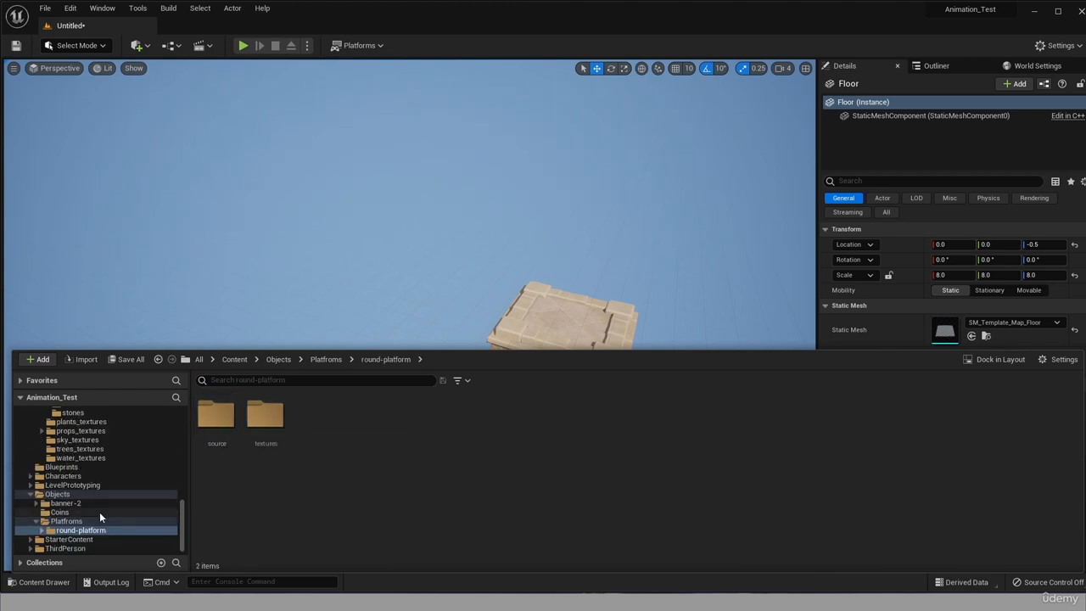
{"action": "scroll", "coordinate": [85, 512], "scroll_direction": "up", "scroll_amount": 2}
{"action": "left_click", "coordinate": [78, 494]}
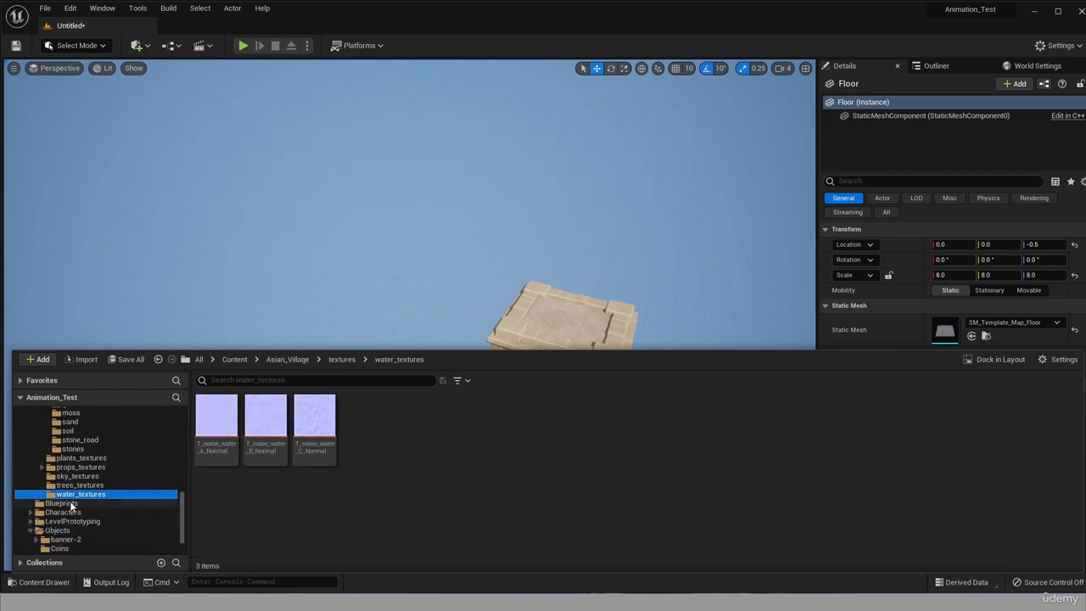
{"action": "left_click", "coordinate": [61, 503]}
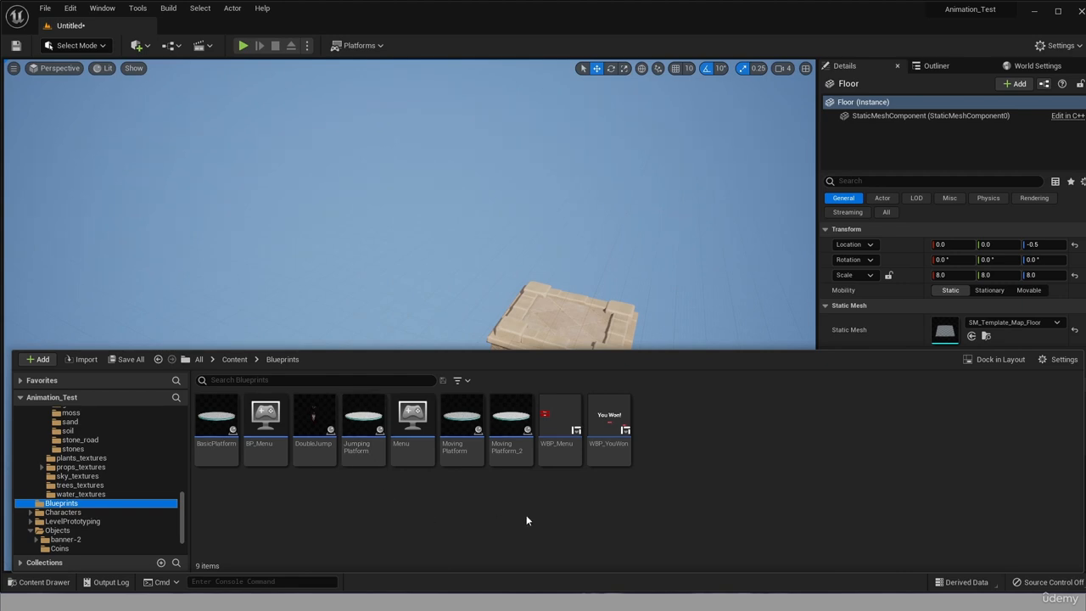
{"action": "mouse_move", "coordinate": [463, 427]}
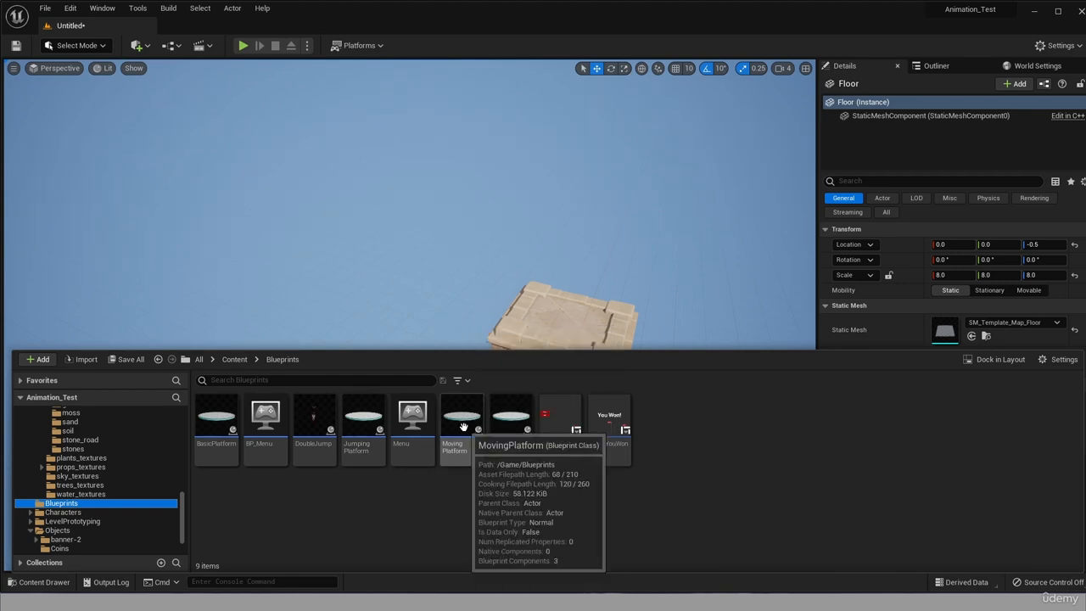
{"action": "left_click_drag", "start_coordinate": [463, 427], "coordinate": [608, 249]}
Step: Position the moving platform just past the tower foundation's top, at about X 6970, Y 1544 and Z -22
{"action": "right_click_drag", "start_coordinate": [744, 303], "coordinate": [539, 300]}
{"action": "left_click_drag", "start_coordinate": [48, 332], "coordinate": [570, 500]}
{"action": "left_click_drag", "start_coordinate": [528, 372], "coordinate": [531, 412]}
{"action": "right_click_drag", "start_coordinate": [523, 513], "coordinate": [521, 458]}
{"action": "left_click_drag", "start_coordinate": [508, 230], "coordinate": [519, 349]}
{"action": "scroll", "coordinate": [480, 386], "scroll_direction": "up", "scroll_amount": 3}
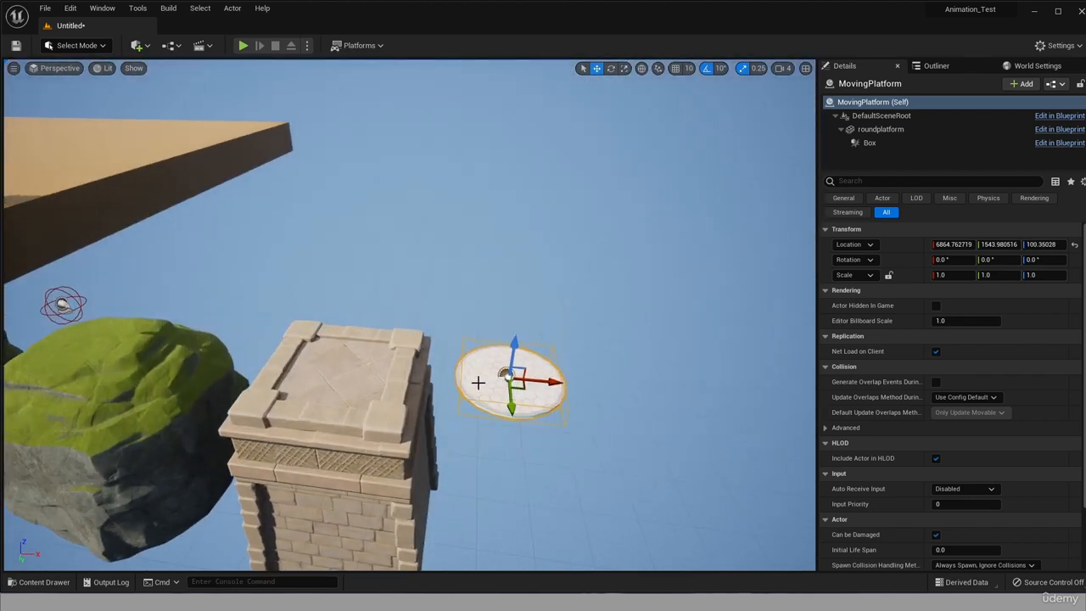
{"action": "left_click_drag", "start_coordinate": [590, 408], "coordinate": [639, 425]}
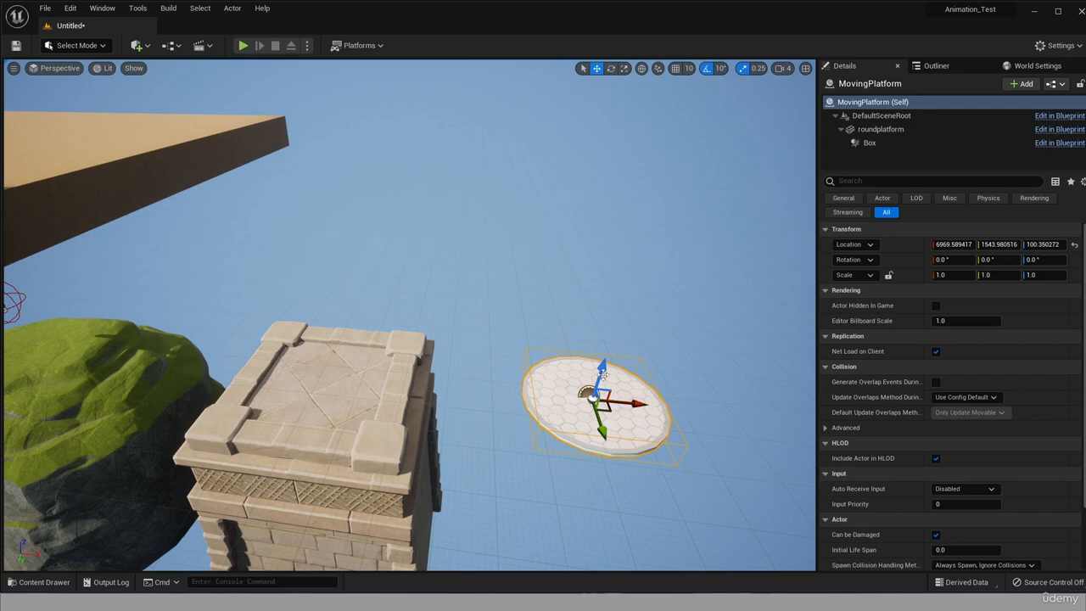
{"action": "left_click_drag", "start_coordinate": [603, 374], "coordinate": [606, 431]}
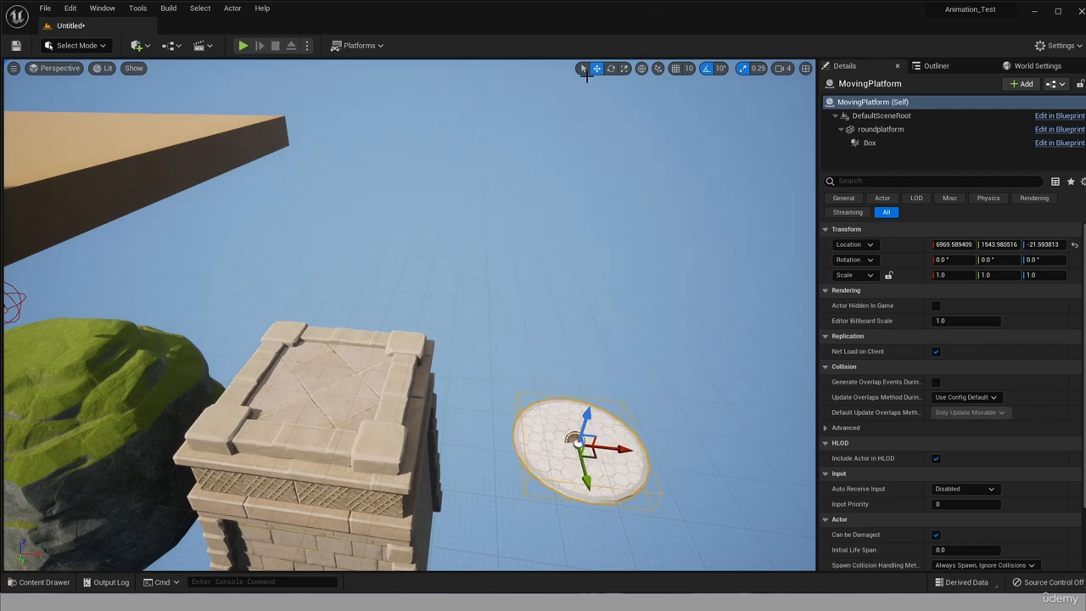
Step: Playtest the level from the stone road over the cliff rocks to the tower foundation's far edge, facing the moving platform
{"action": "left_click", "coordinate": [243, 45]}
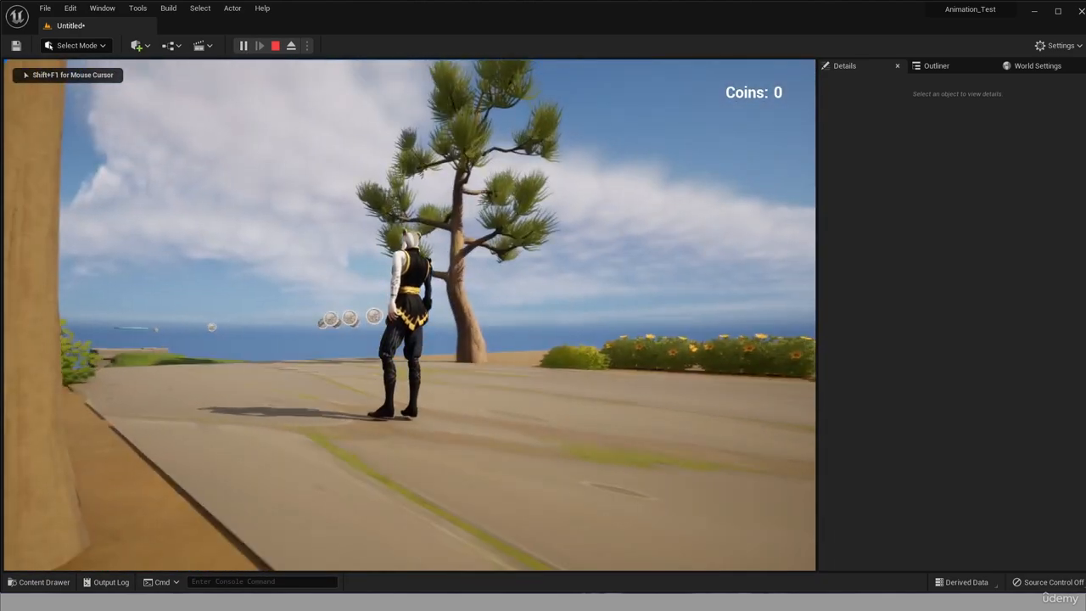
{"action": "key", "text": "w"}
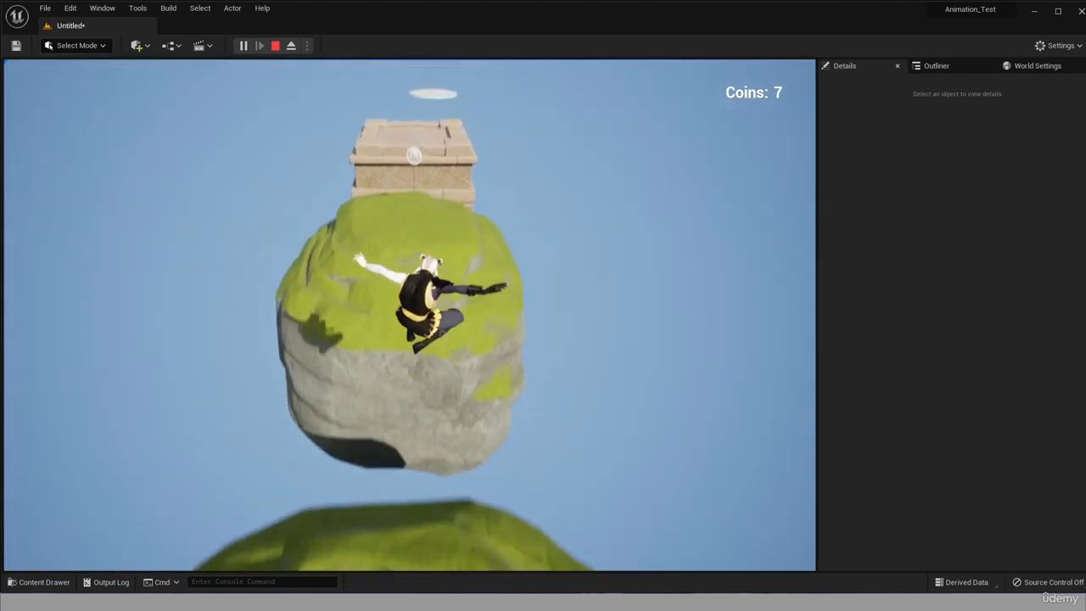
{"action": "key", "text": "w"}
{"action": "key", "text": "space"}
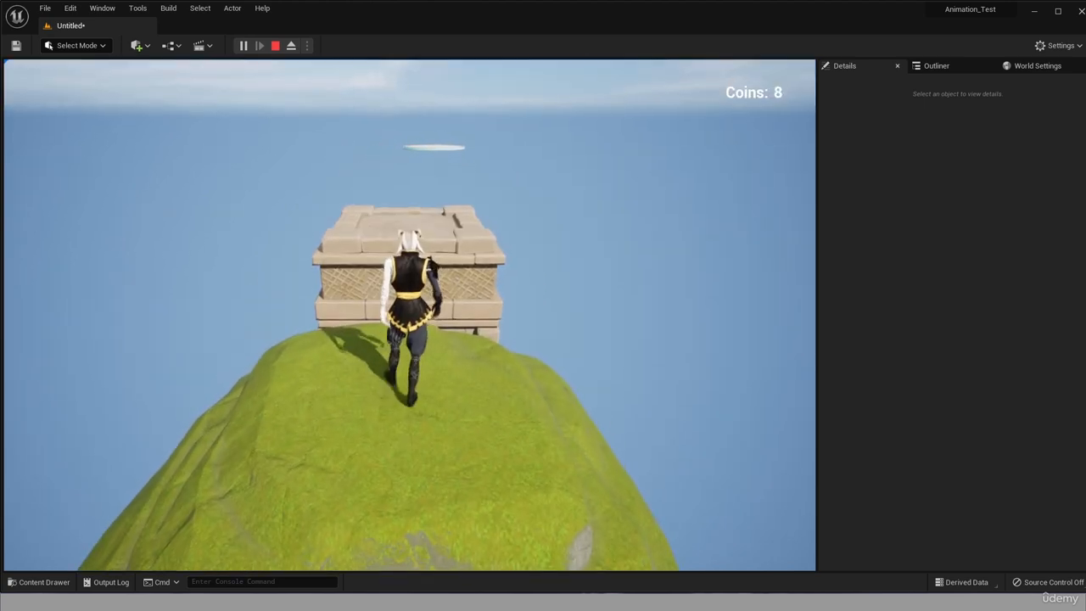
{"action": "key", "text": "space"}
{"action": "key", "text": "space"}
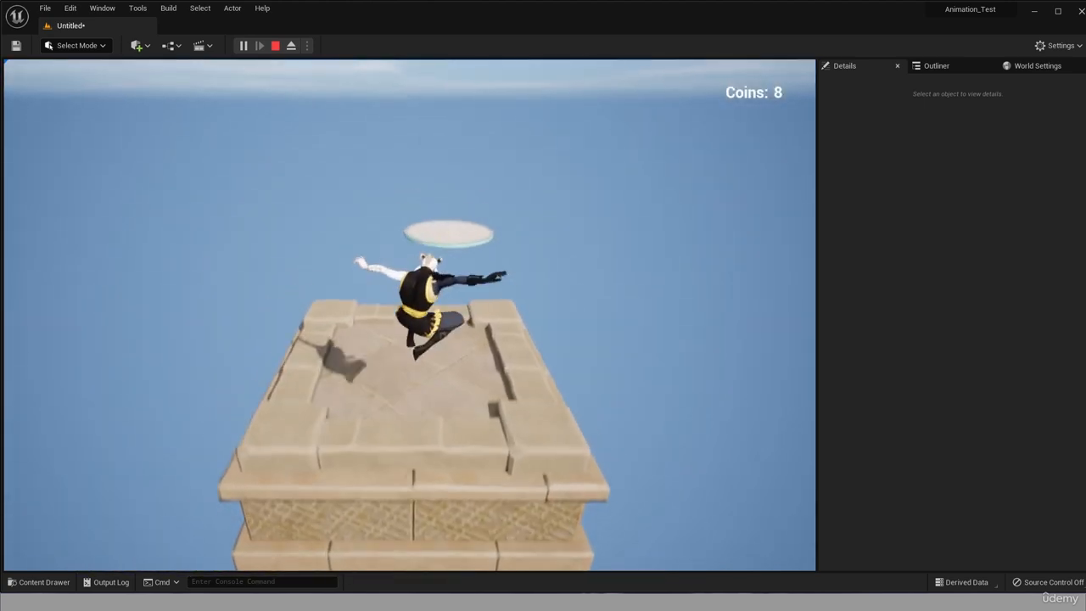
{"action": "key", "text": "w"}
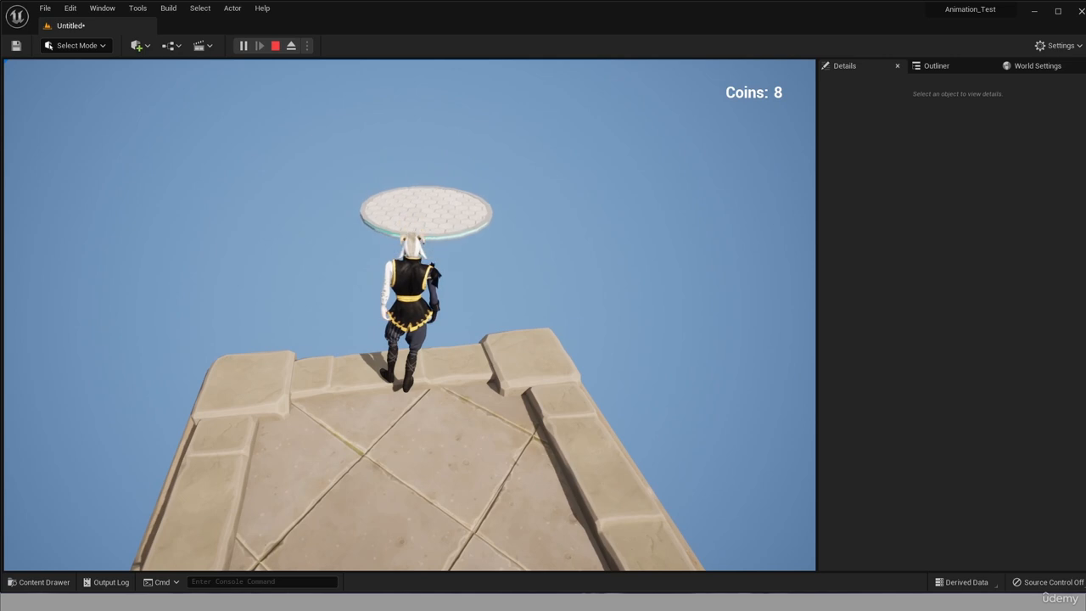
{"action": "key", "text": "Escape"}
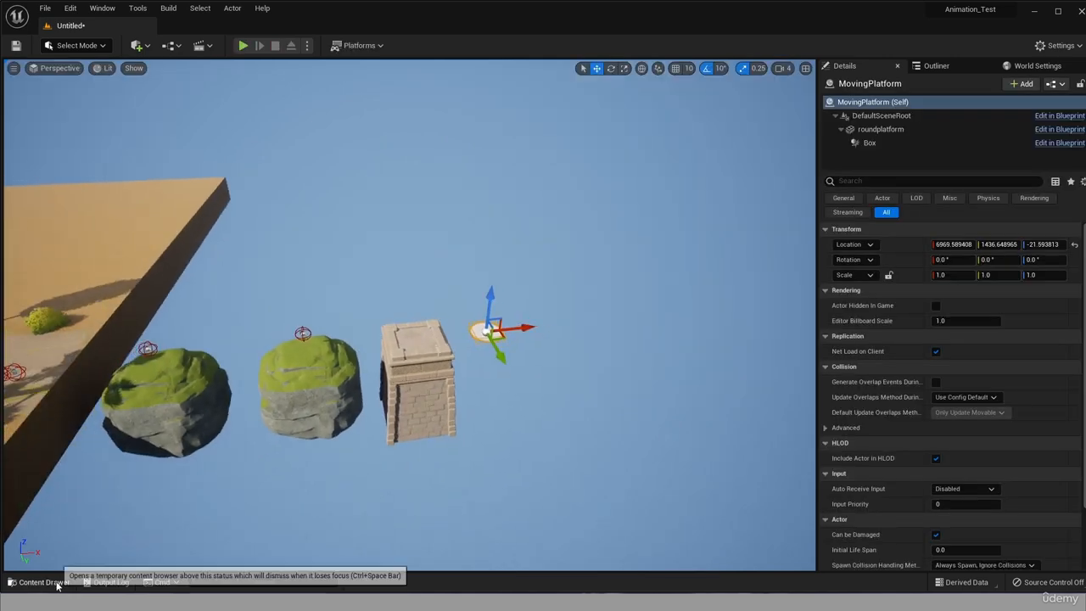
Step: Add a trigger box around the cliff rocks and tower foundation, scaled to about X 31.19, Y 19.54 and Z 4.73
{"action": "left_click", "coordinate": [146, 47]}
{"action": "mouse_move", "coordinate": [166, 139]}
{"action": "left_click", "coordinate": [283, 204]}
{"action": "right_click_drag", "start_coordinate": [417, 333], "coordinate": [450, 339]}
{"action": "left_click_drag", "start_coordinate": [386, 374], "coordinate": [330, 318]}
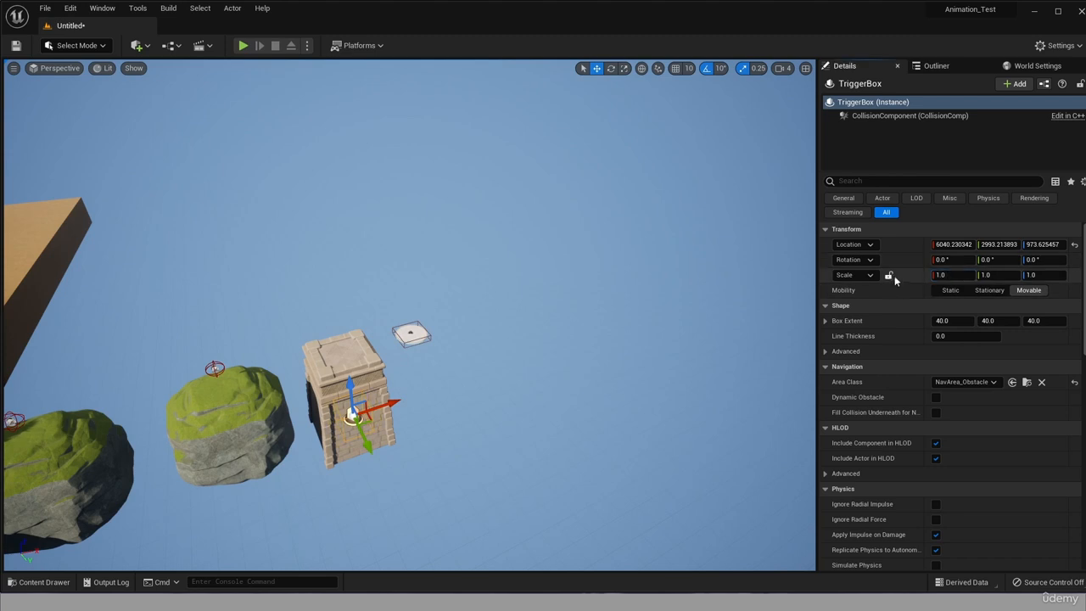
{"action": "left_click_drag", "start_coordinate": [953, 275], "coordinate": [1019, 275]}
{"action": "right_click_drag", "start_coordinate": [467, 416], "coordinate": [467, 454]}
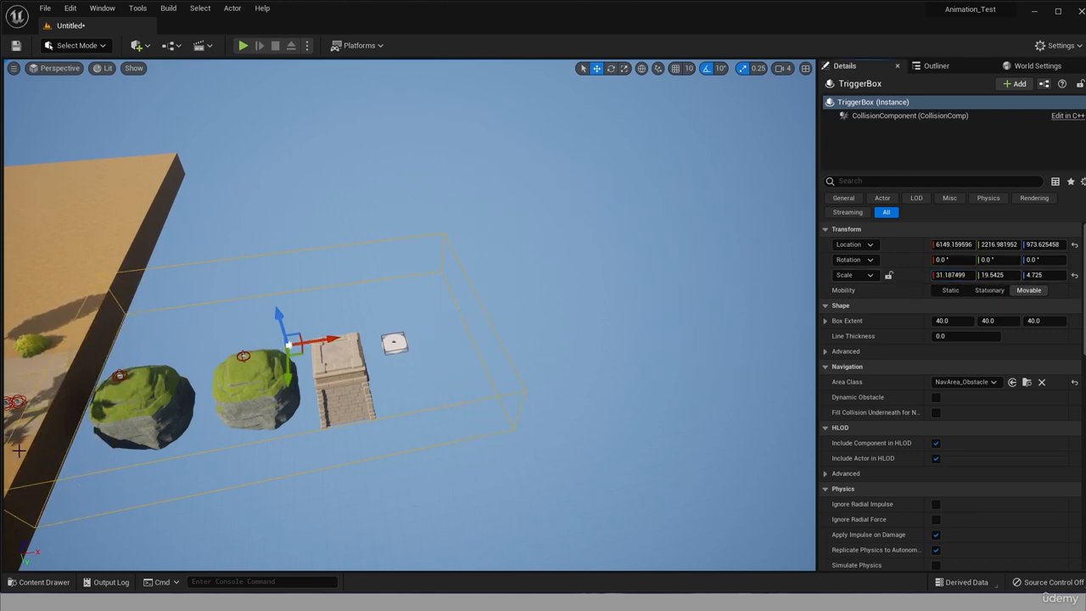
Step: Switch the viewport to the top view and frame the cliff rocks, tower foundation and moving platform
{"action": "left_click", "coordinate": [52, 68]}
{"action": "left_click", "coordinate": [68, 119]}
{"action": "left_click", "coordinate": [627, 535]}
{"action": "scroll", "coordinate": [529, 560], "scroll_direction": "up", "scroll_amount": 3}
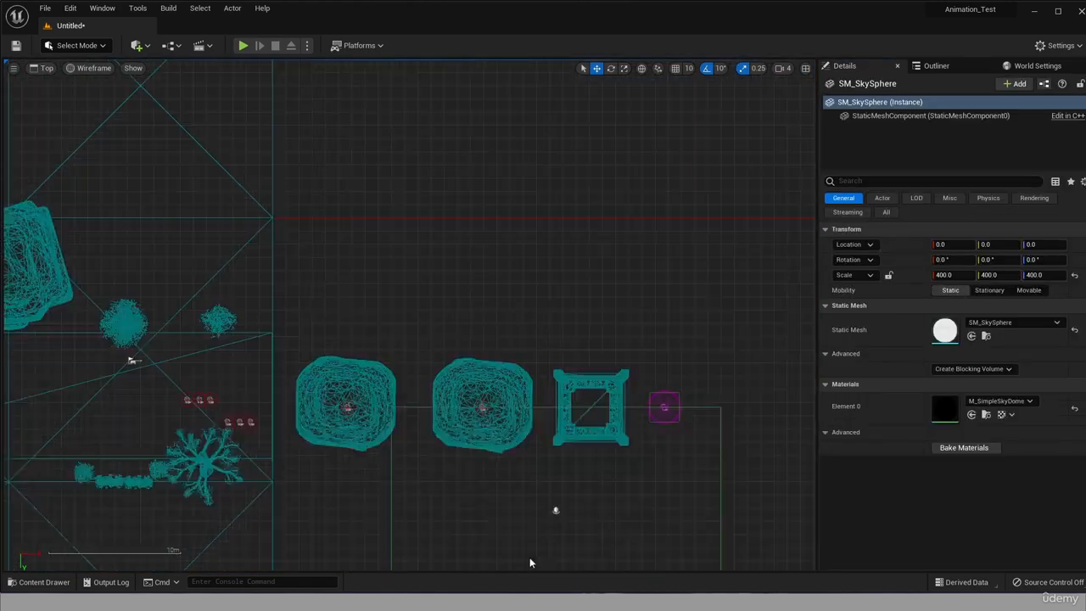
{"action": "left_click", "coordinate": [531, 513], "text": "ctrl"}
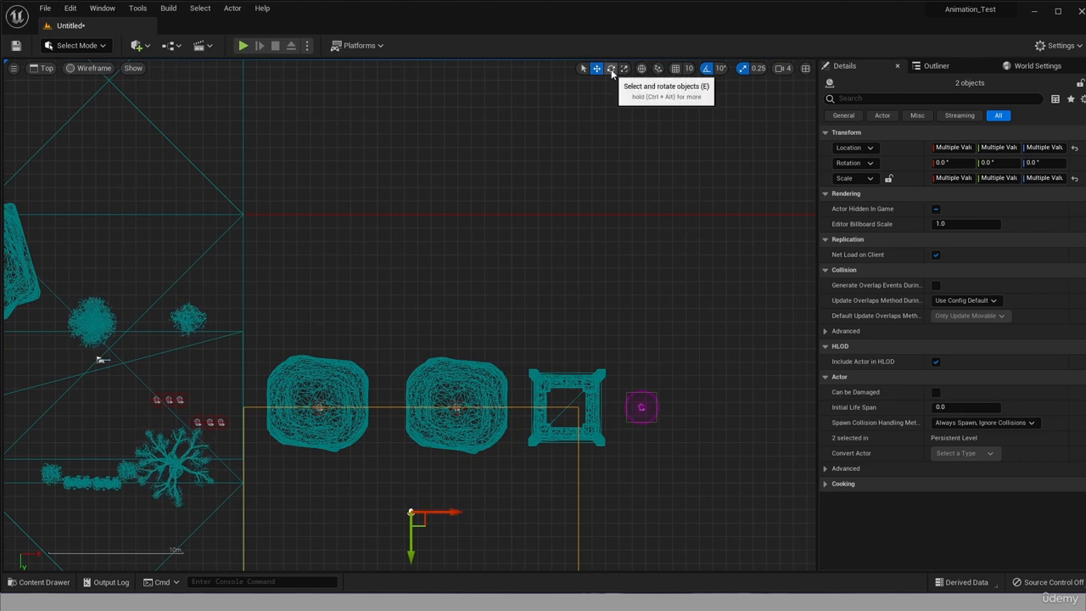
{"action": "left_click", "coordinate": [627, 516]}
{"action": "key", "text": "ctrl+z"}
{"action": "key", "text": "ctrl+z"}
{"action": "key", "text": "ctrl+z"}
Step: Widen the trigger box to an X scale of about 49.39 and move it to about X 5976, Y 1509
{"action": "left_click", "coordinate": [531, 512]}
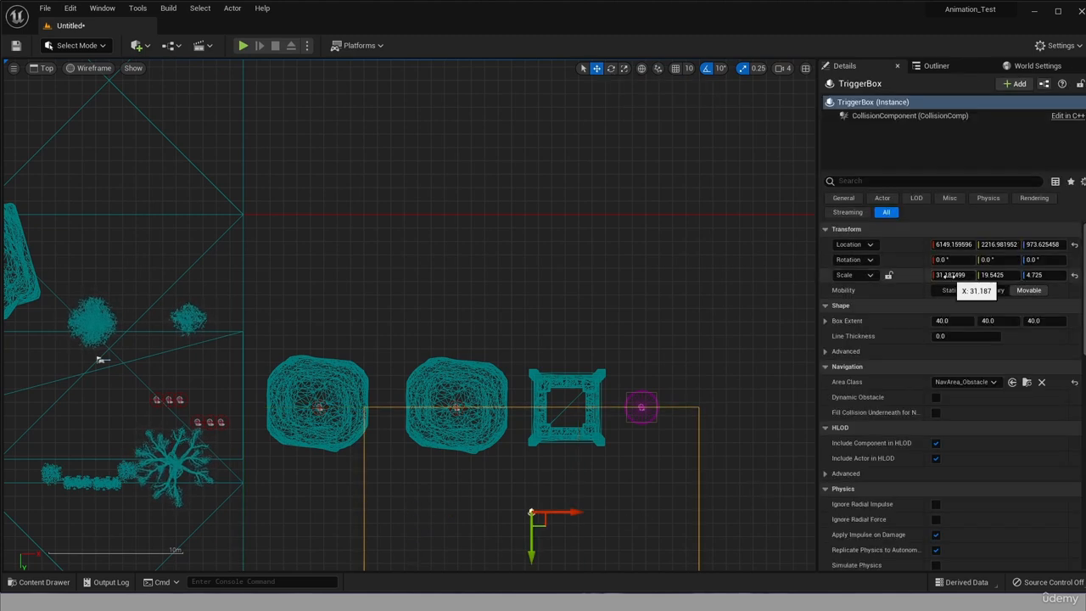
{"action": "left_click_drag", "start_coordinate": [530, 554], "coordinate": [530, 458]}
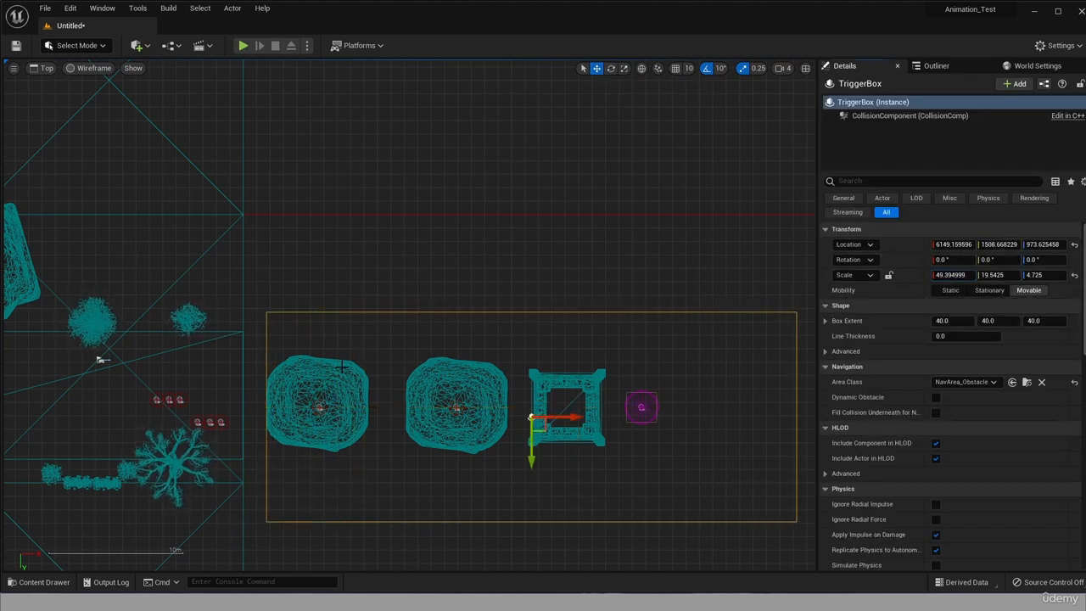
{"action": "left_click_drag", "start_coordinate": [570, 417], "coordinate": [548, 416]}
Step: Lower the trigger box below the tops of the cliff rocks and tower foundation in a side view, and check it in perspective
{"action": "left_click", "coordinate": [92, 47]}
{"action": "left_click", "coordinate": [36, 68]}
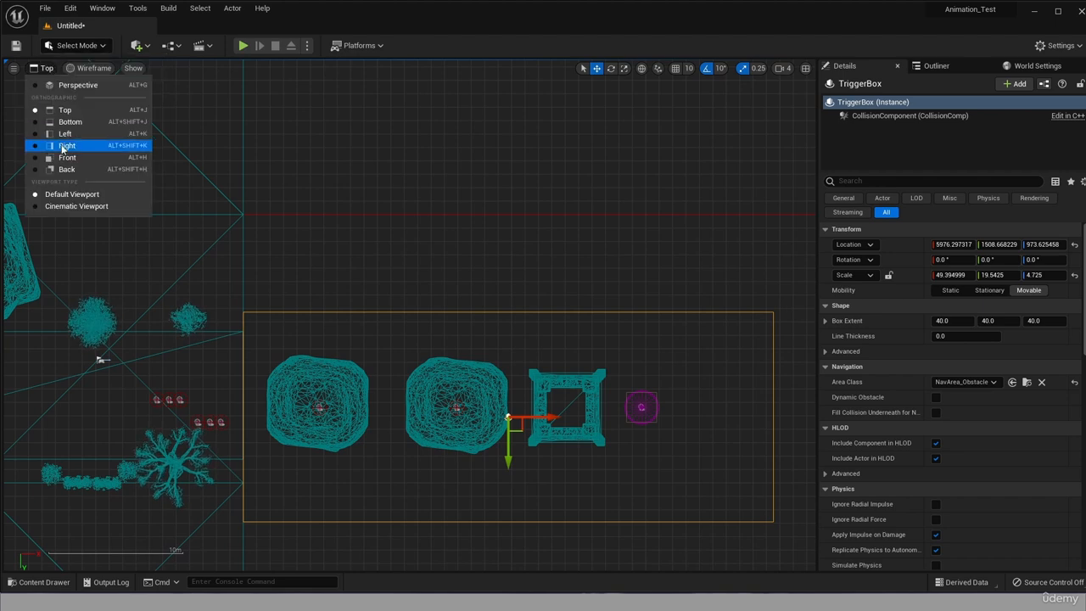
{"action": "left_click", "coordinate": [67, 146]}
{"action": "left_click_drag", "start_coordinate": [508, 174], "coordinate": [481, 379]}
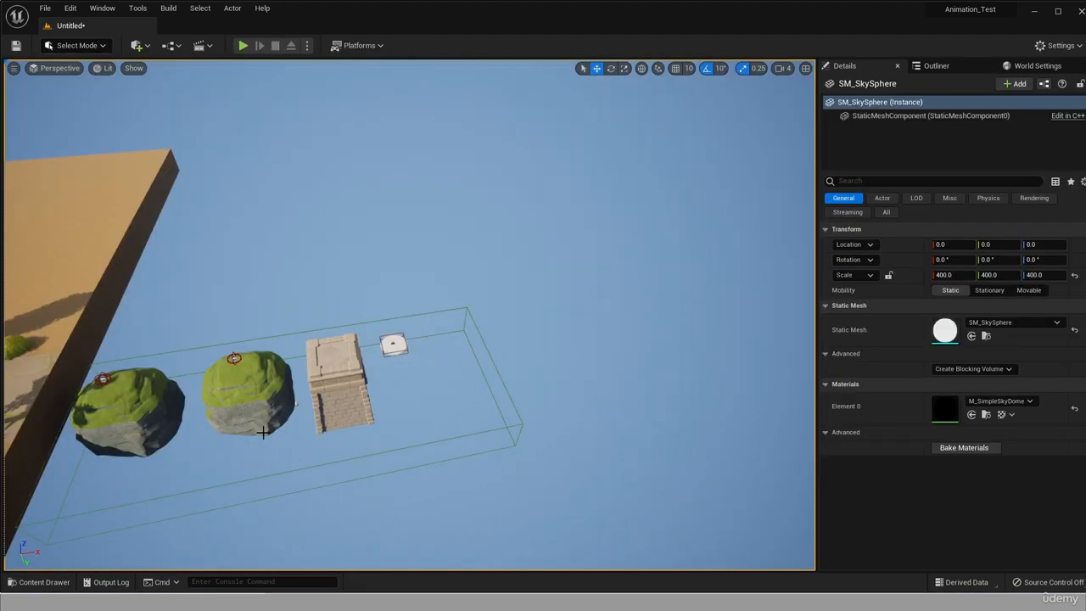
{"action": "right_click_drag", "start_coordinate": [263, 432], "coordinate": [231, 428]}
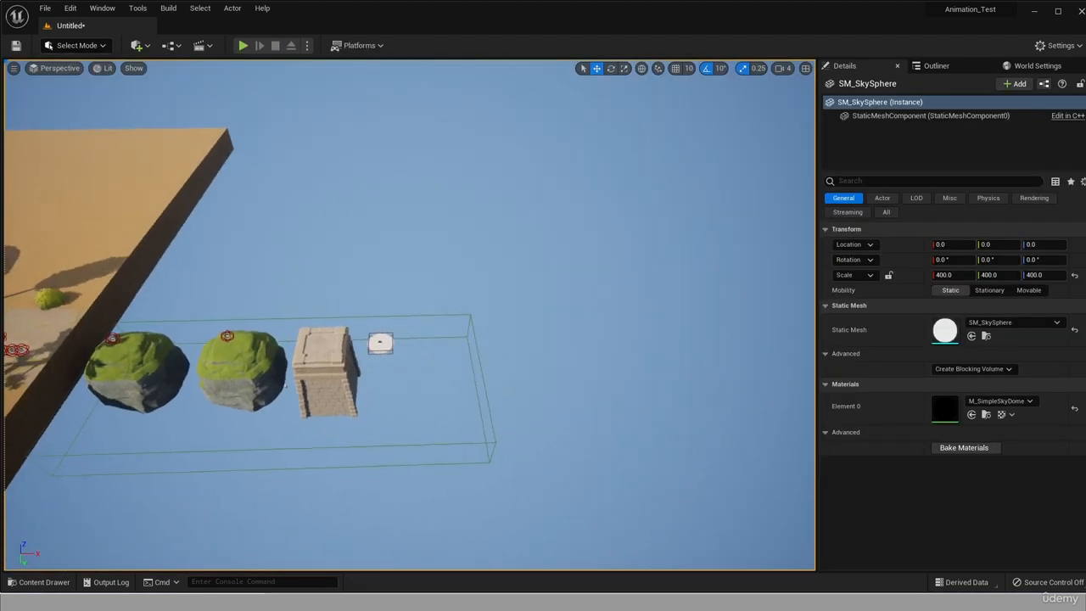
{"action": "right_click_drag", "start_coordinate": [459, 443], "coordinate": [455, 443]}
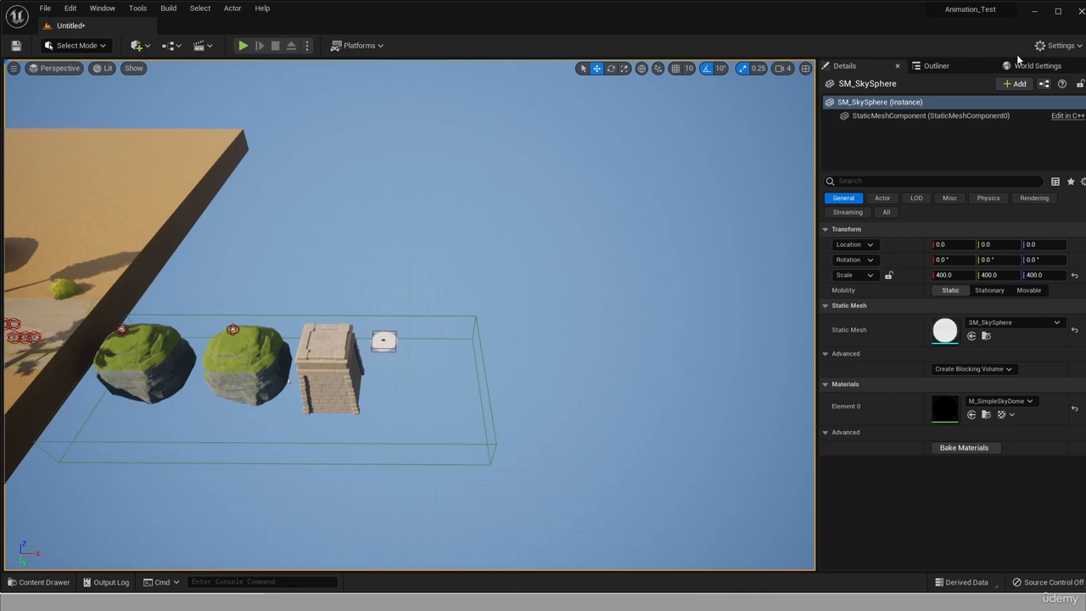
Step: Select the TriggerBox actor in the level and open the Level Blueprint
{"action": "left_click", "coordinate": [954, 66]}
{"action": "left_click", "coordinate": [897, 486]}
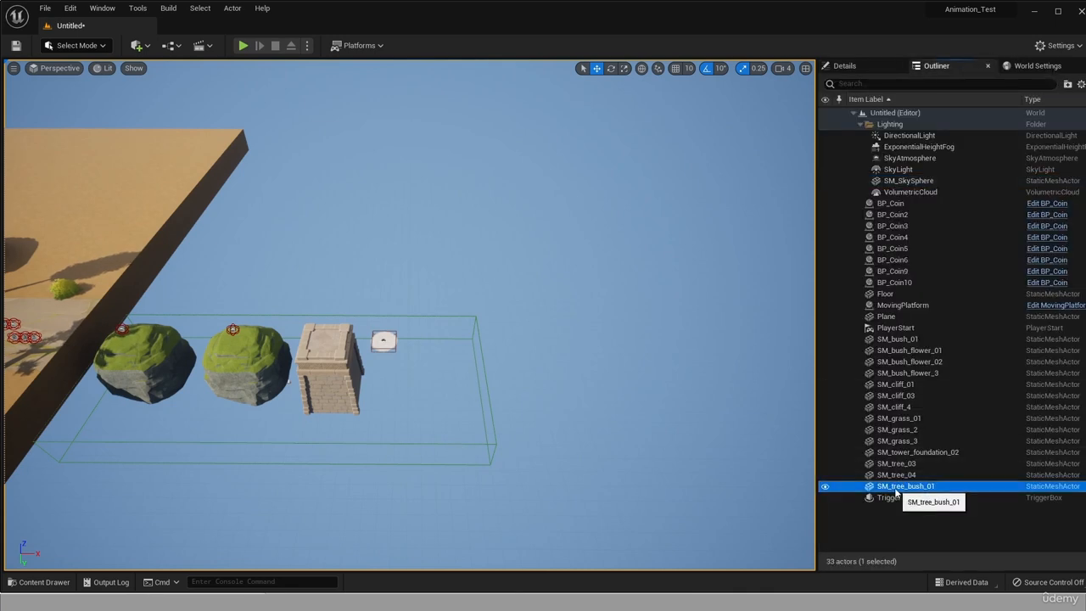
{"action": "left_click", "coordinate": [890, 498]}
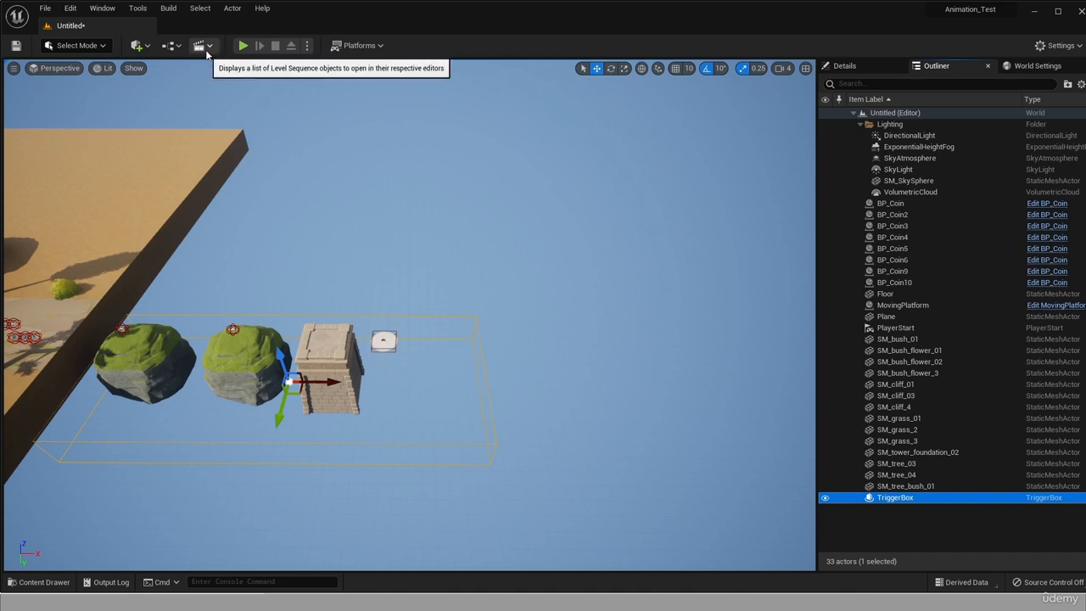
{"action": "left_click", "coordinate": [169, 46]}
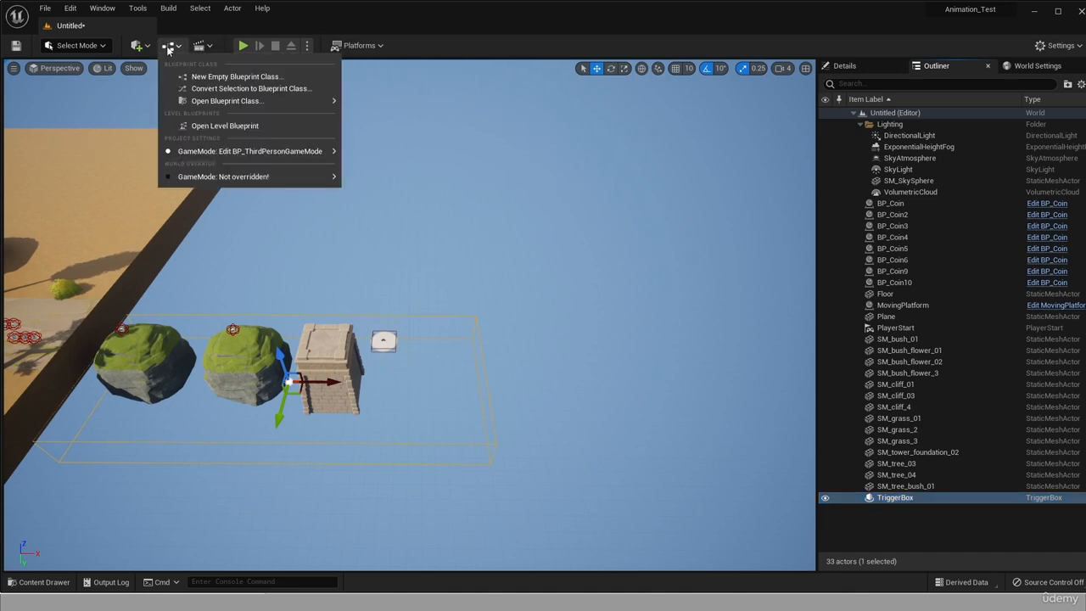
{"action": "left_click", "coordinate": [245, 127]}
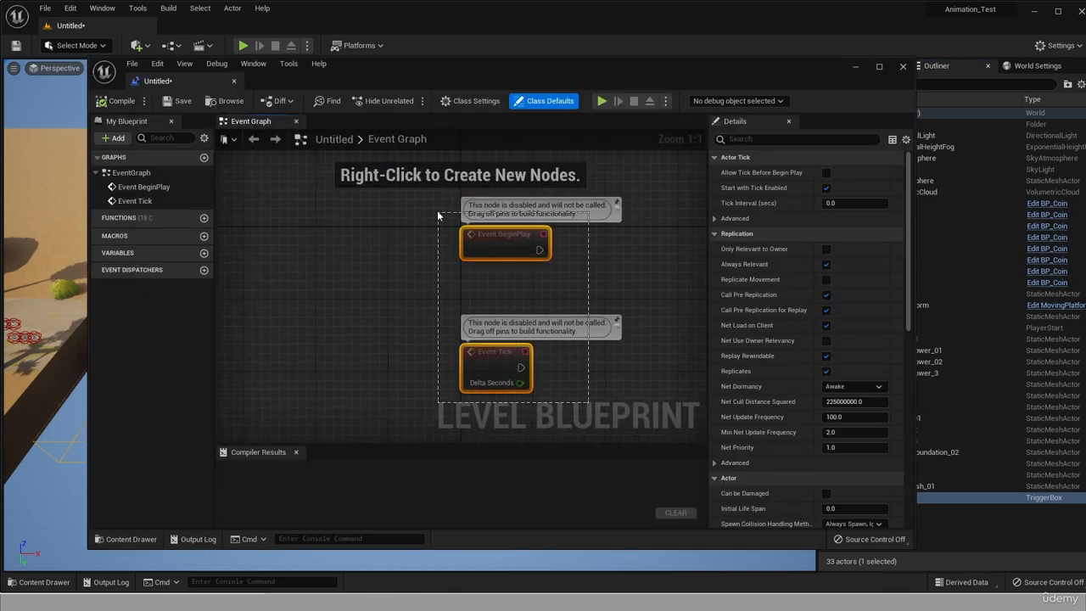
Step: Delete the default BeginPlay and Tick events and add an On Actor Begin Overlap event for the trigger box
{"action": "left_click_drag", "start_coordinate": [438, 216], "coordinate": [440, 211]}
{"action": "key", "text": "Delete"}
{"action": "right_click", "coordinate": [248, 216]}
{"action": "left_click", "coordinate": [256, 253]}
{"action": "left_click", "coordinate": [262, 263]}
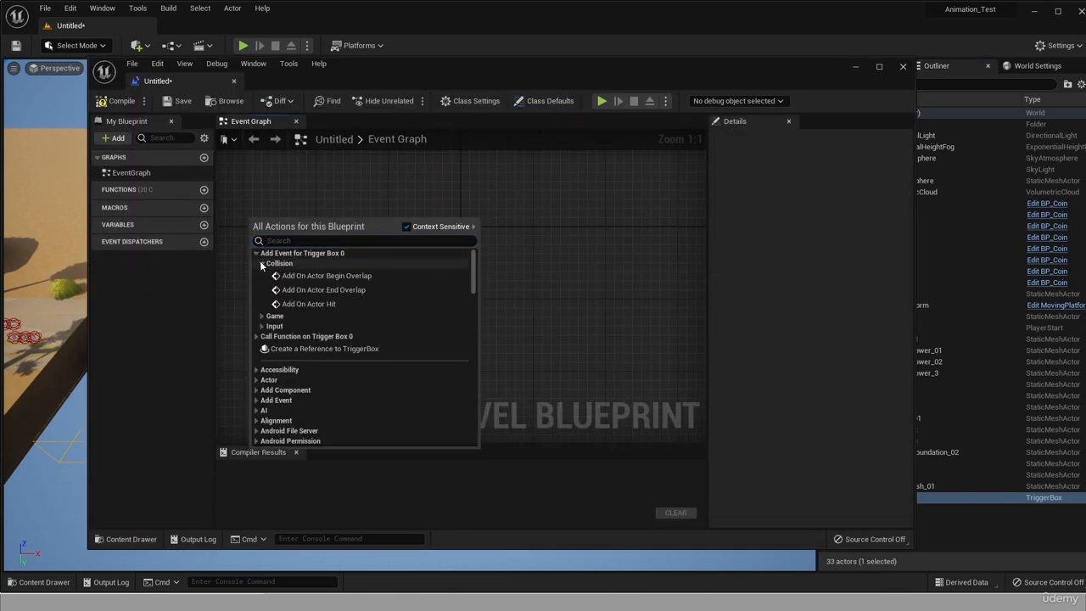
{"action": "left_click", "coordinate": [327, 276]}
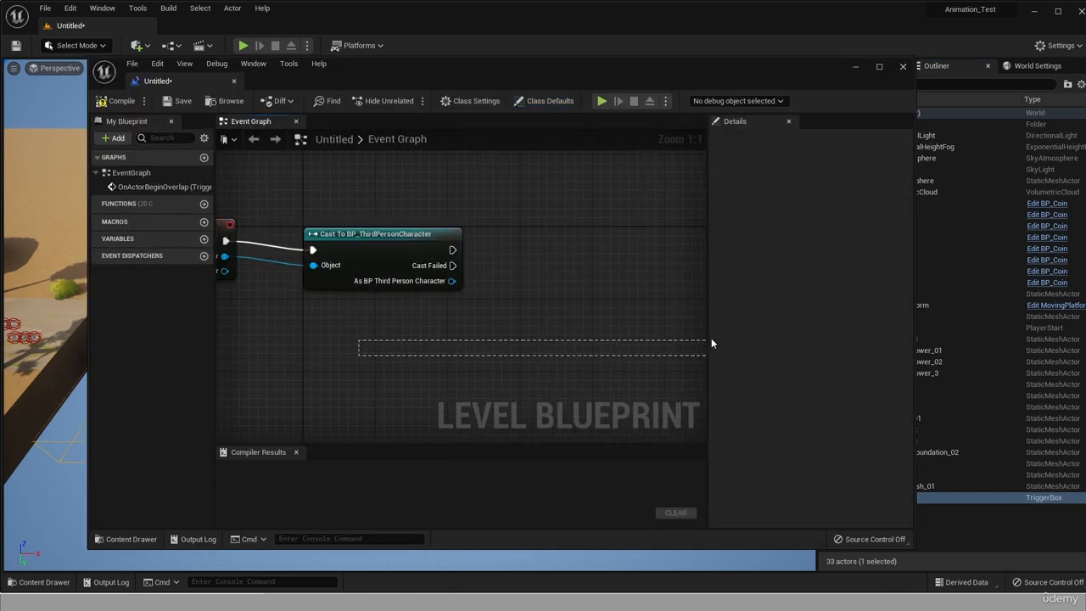
Step: Cast the overlap event to BP_ThirdPersonCharacter, follow it with an Open Level (by Object Reference) node and choose its level
{"action": "left_click_drag", "start_coordinate": [712, 338], "coordinate": [489, 263]}
{"action": "type", "text": "open"}
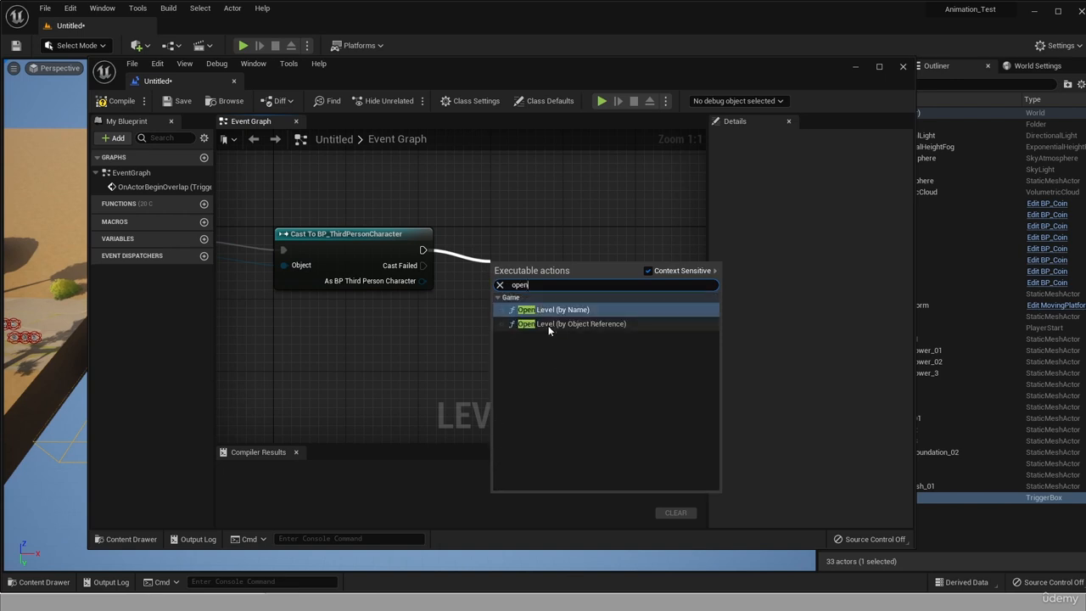
{"action": "left_click", "coordinate": [549, 323]}
{"action": "left_click", "coordinate": [543, 311]}
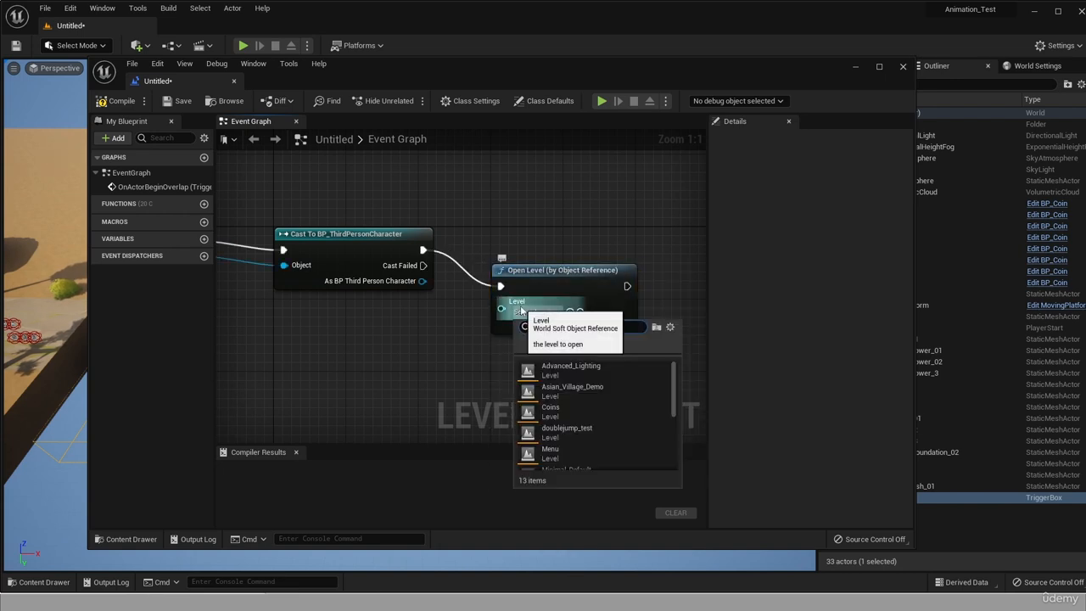
{"action": "scroll", "coordinate": [560, 408], "scroll_direction": "down", "scroll_amount": 3}
{"action": "left_click", "coordinate": [572, 436]}
Step: Compile and save the blueprint, and connect the overlap event's Other Actor output to the cast node's Object input
{"action": "key", "text": "ctrl+s"}
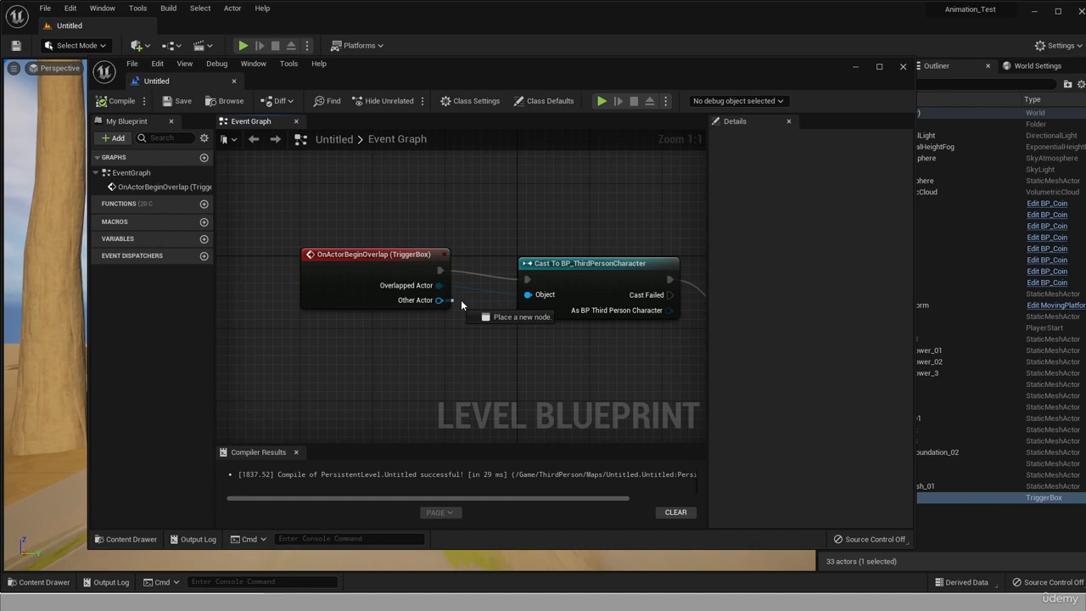
{"action": "left_click_drag", "start_coordinate": [461, 301], "coordinate": [528, 294]}
{"action": "left_click_drag", "start_coordinate": [485, 357], "coordinate": [289, 381]}
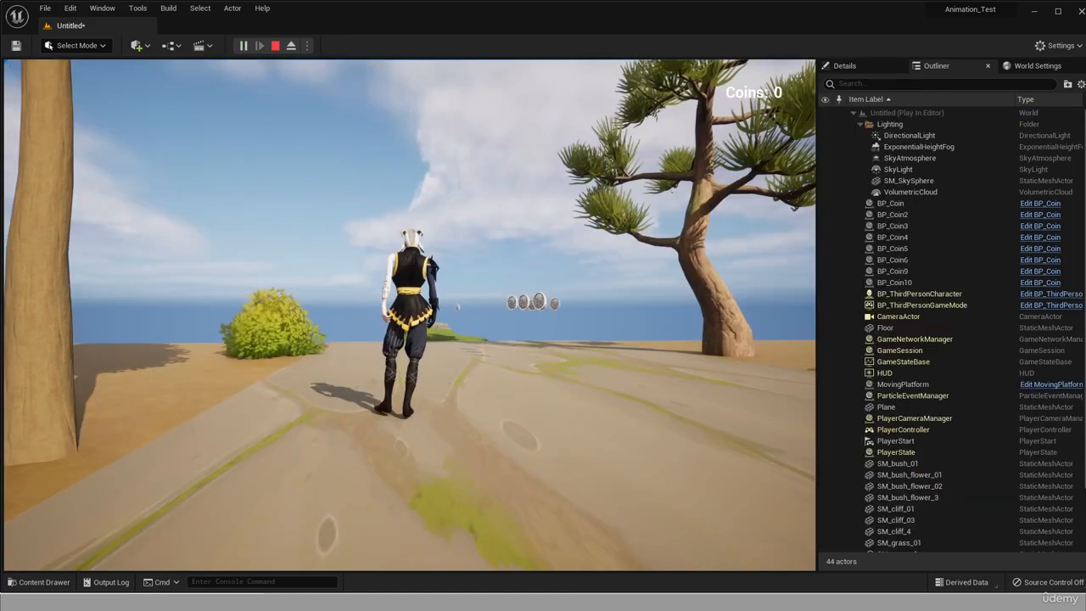
Step: Playtest the trigger box by falling off the course to check that the level restarts
{"action": "key", "text": "w"}
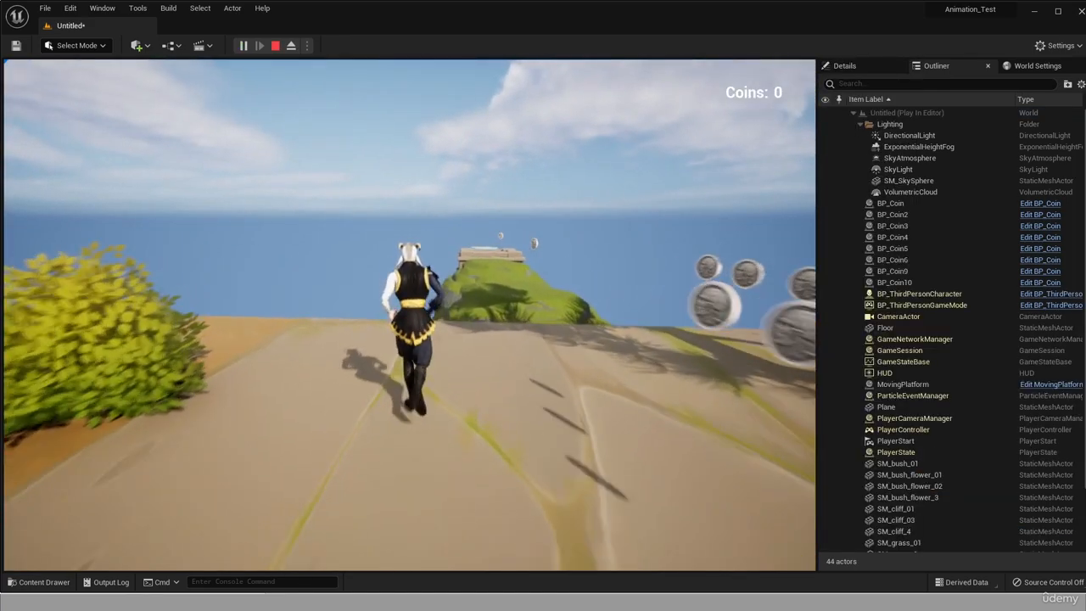
{"action": "key", "text": "space"}
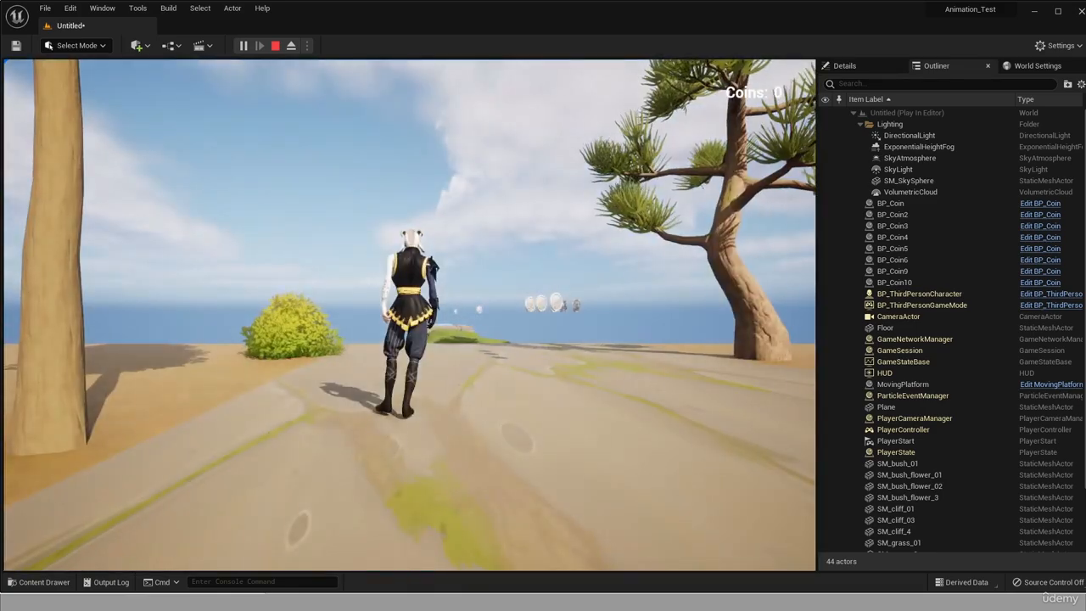
{"action": "key", "text": "w"}
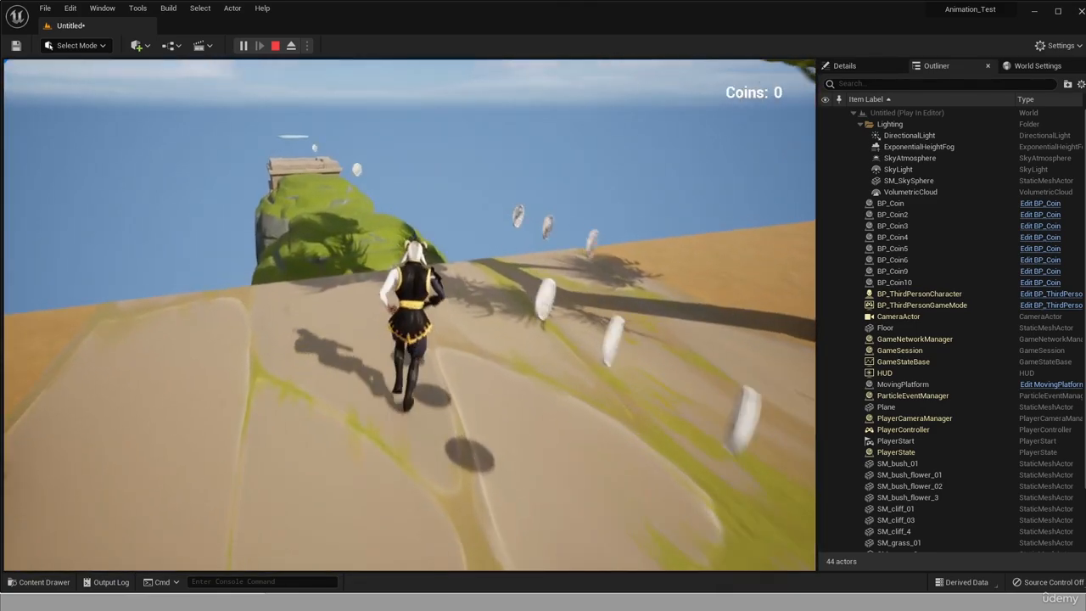
{"action": "key", "text": "space"}
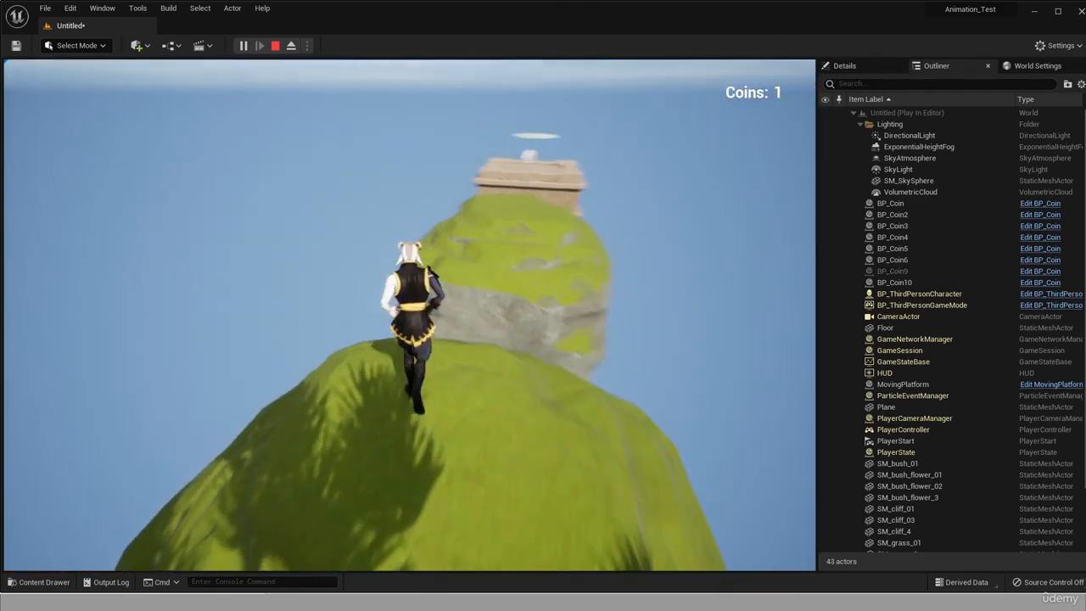
{"action": "key", "text": "space"}
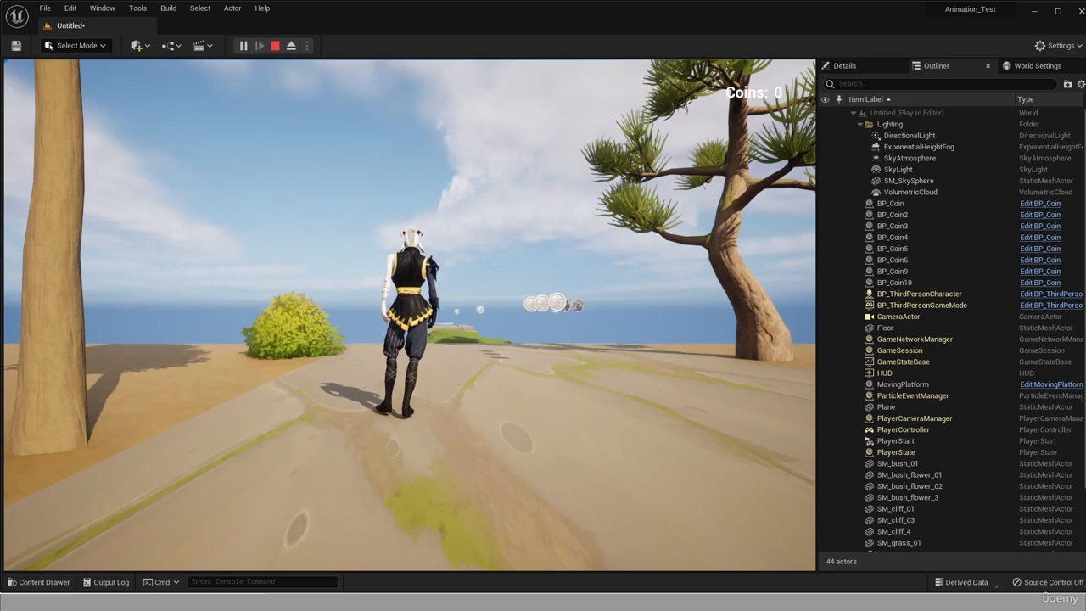
Step: Play through the level again, collecting the coins along the road and over the cliff rocks up to the tower foundation
{"action": "key", "text": "w"}
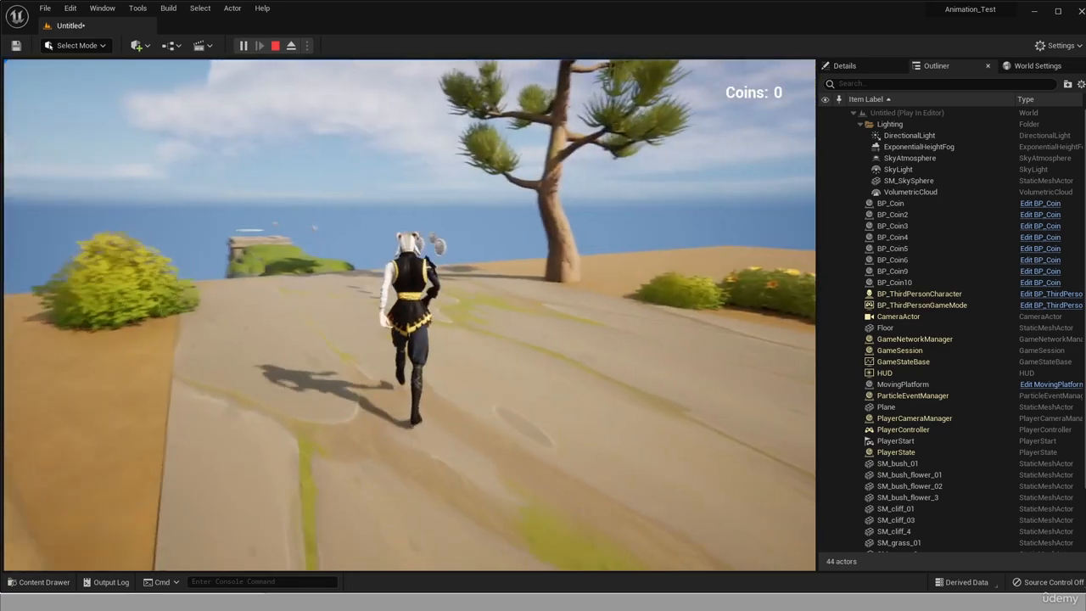
{"action": "key", "text": "w"}
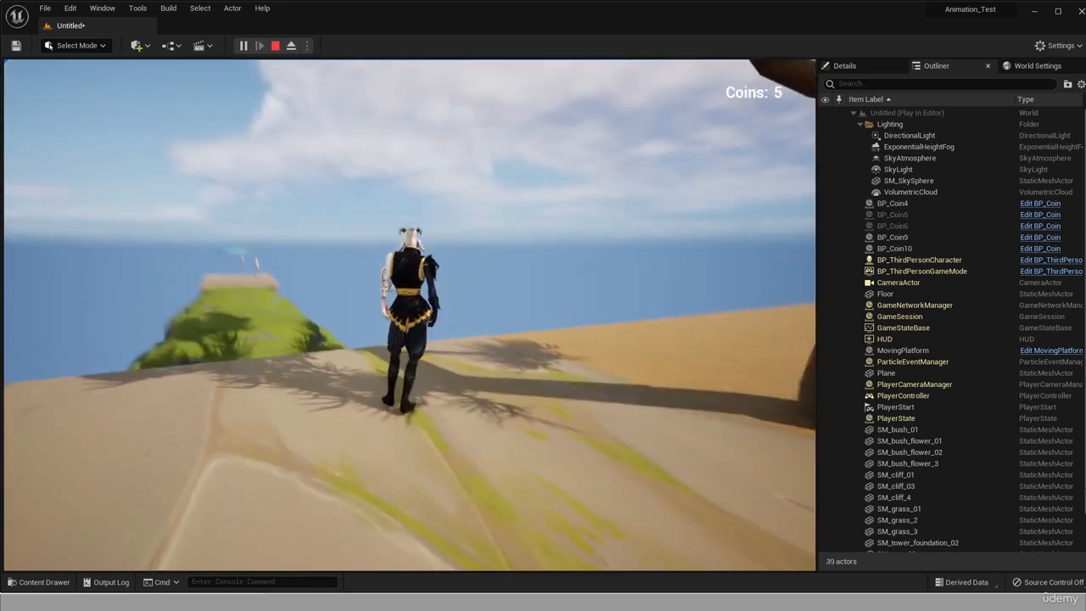
{"action": "key", "text": "w"}
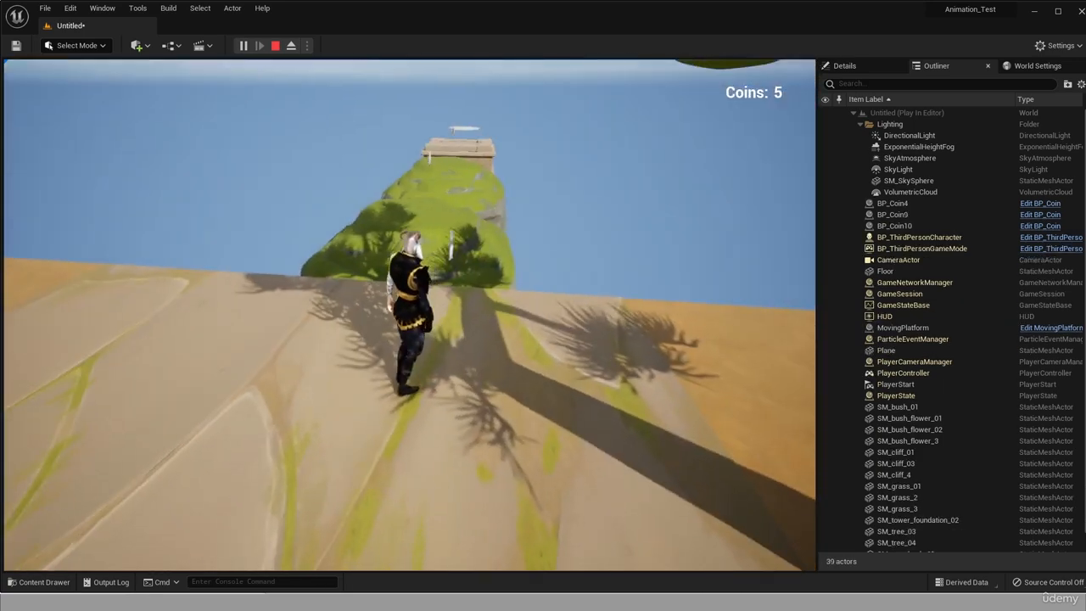
{"action": "key", "text": "space"}
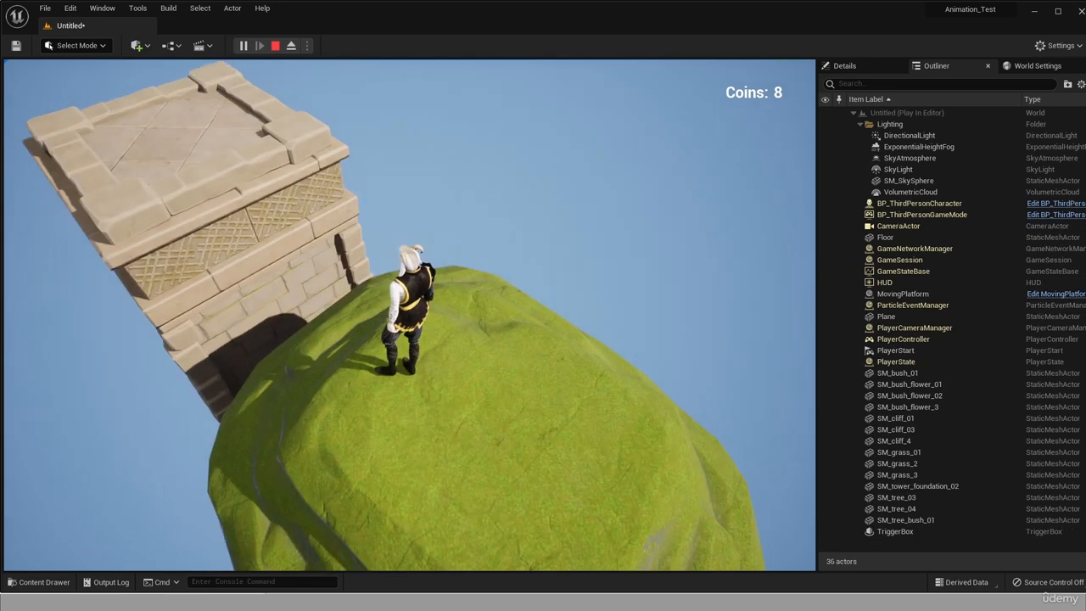
Step: Stop the playtest and place the DoubleJump blueprint from the Blueprints folder on top of the tower foundation
{"action": "key", "text": "Escape"}
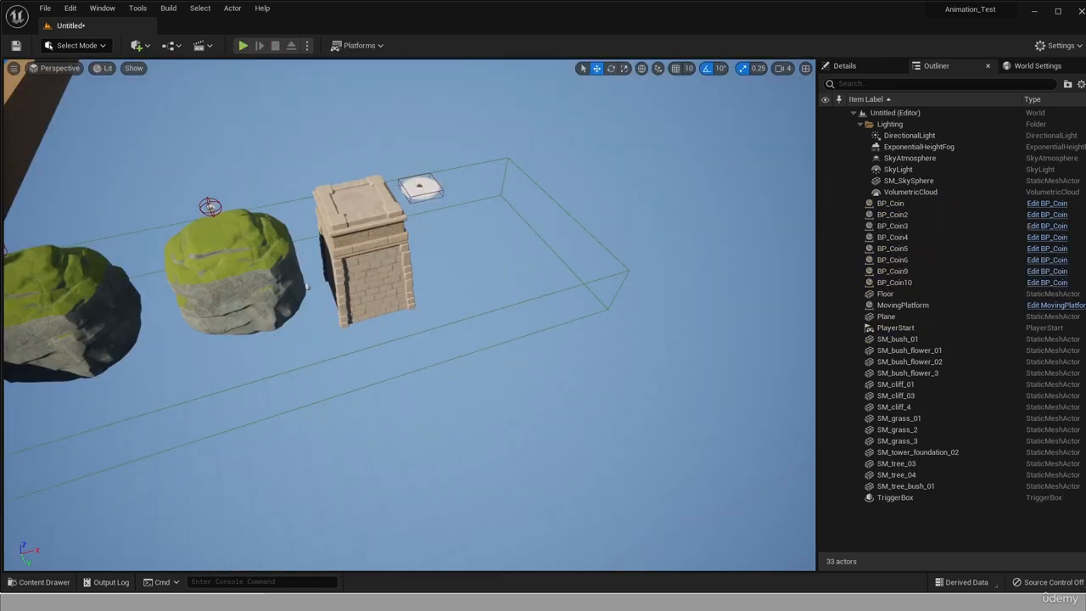
{"action": "left_click", "coordinate": [422, 186]}
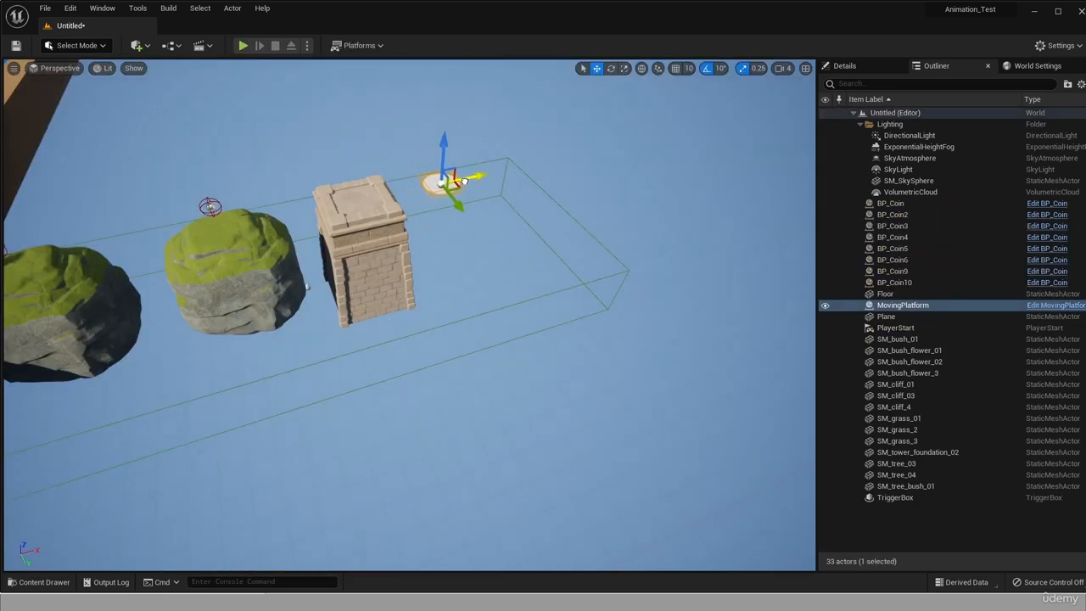
{"action": "scroll", "coordinate": [412, 125], "scroll_direction": "up", "scroll_amount": 2}
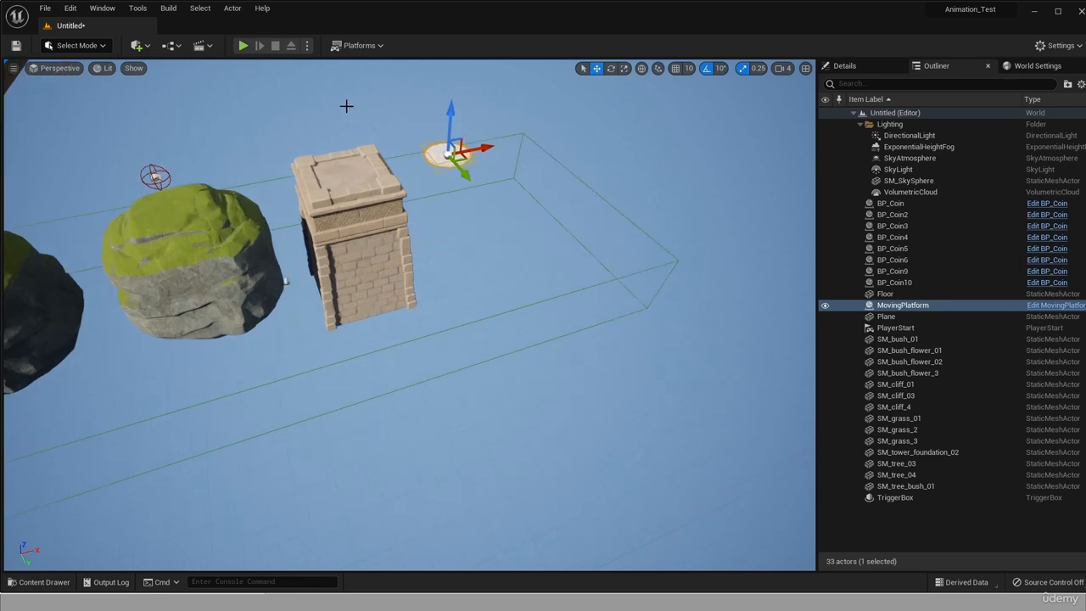
{"action": "left_click", "coordinate": [32, 582]}
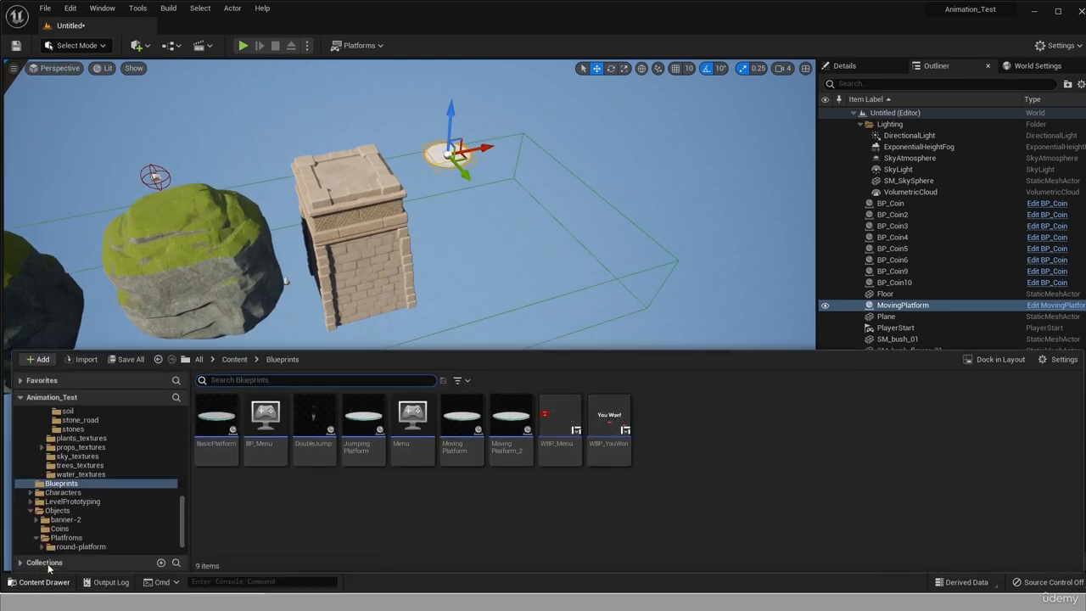
{"action": "left_click", "coordinate": [78, 520]}
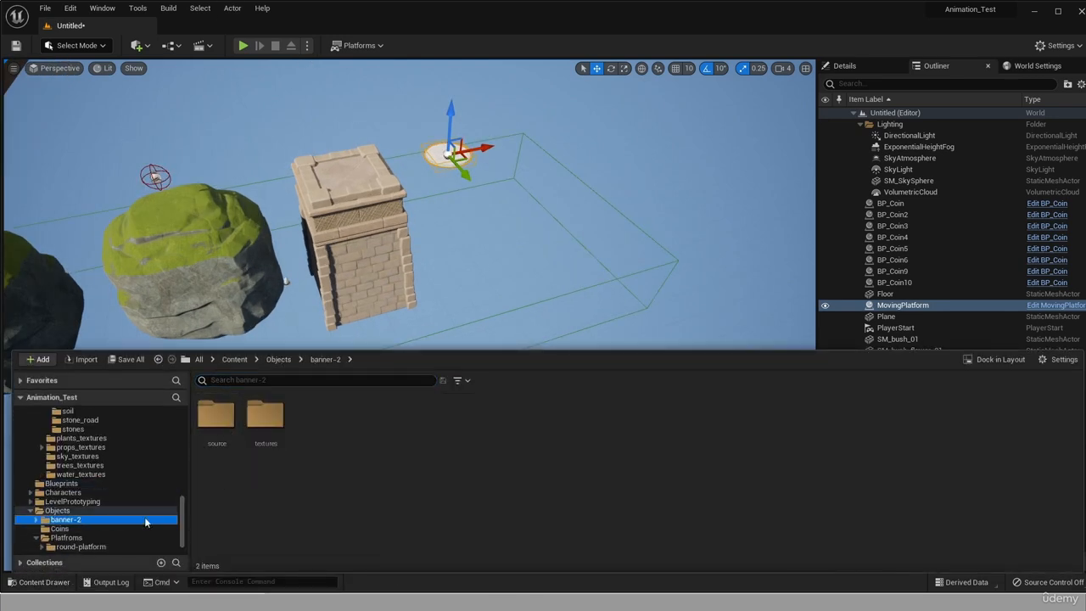
{"action": "left_click", "coordinate": [59, 483]}
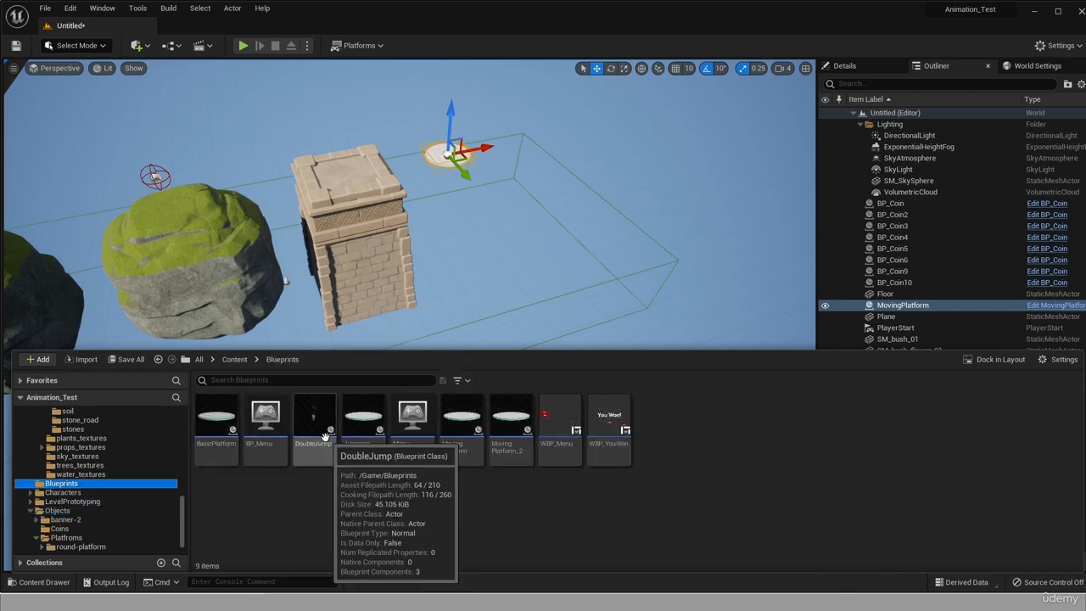
{"action": "left_click_drag", "start_coordinate": [325, 436], "coordinate": [340, 179]}
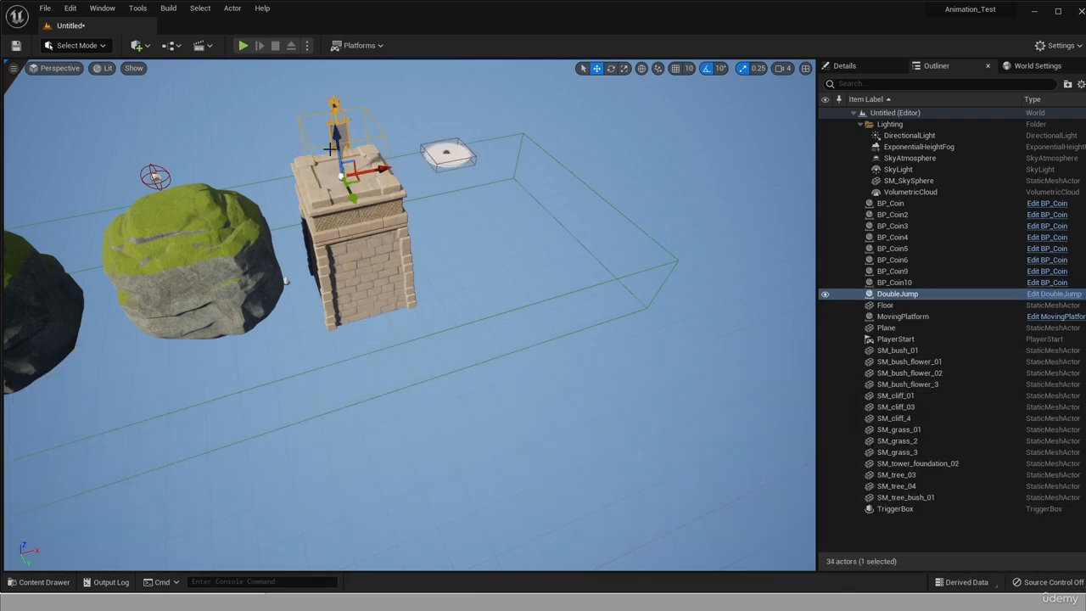
Step: Position the DoubleJump banner near the edge of the tower's top and check its placement up close
{"action": "scroll", "coordinate": [327, 136], "scroll_direction": "up", "scroll_amount": 3}
{"action": "left_click_drag", "start_coordinate": [314, 102], "coordinate": [342, 250], "text": "alt"}
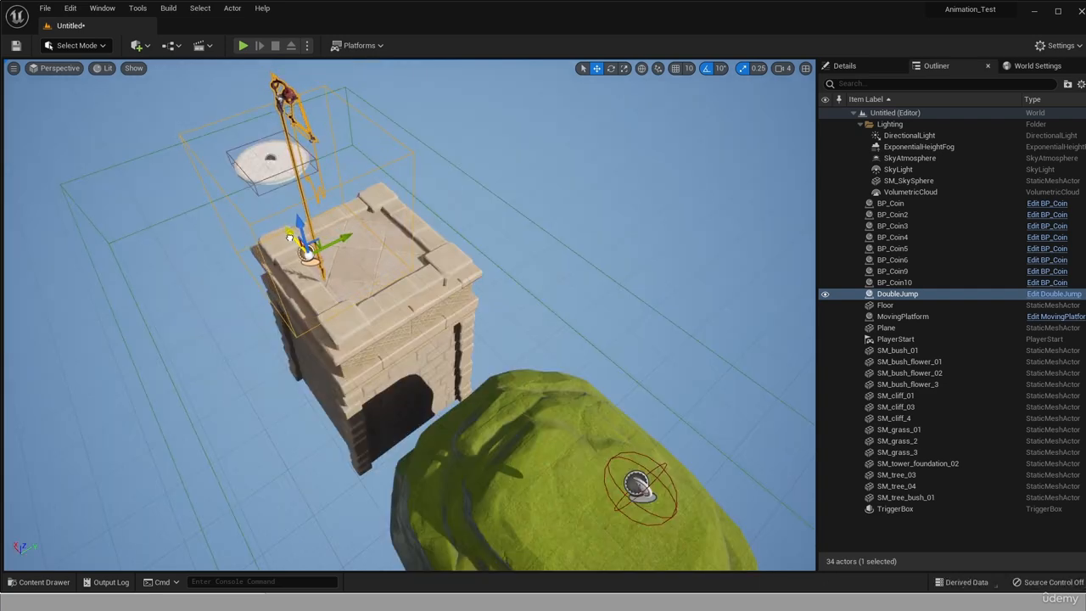
{"action": "scroll", "coordinate": [377, 268], "scroll_direction": "down", "scroll_amount": 3}
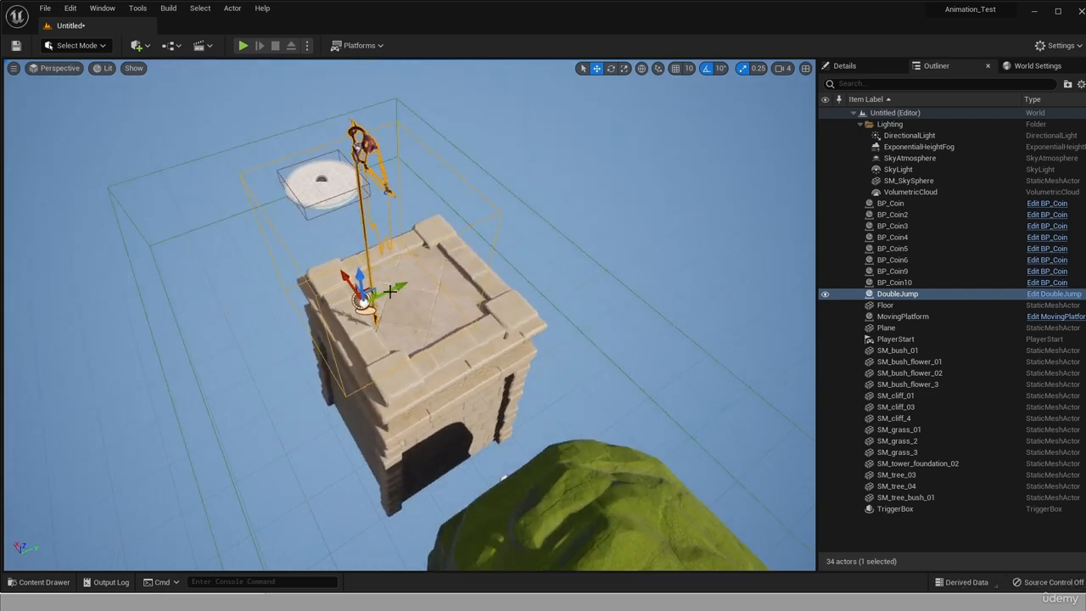
{"action": "scroll", "coordinate": [448, 310], "scroll_direction": "up", "scroll_amount": 8}
{"action": "scroll", "coordinate": [319, 361], "scroll_direction": "down", "scroll_amount": 3}
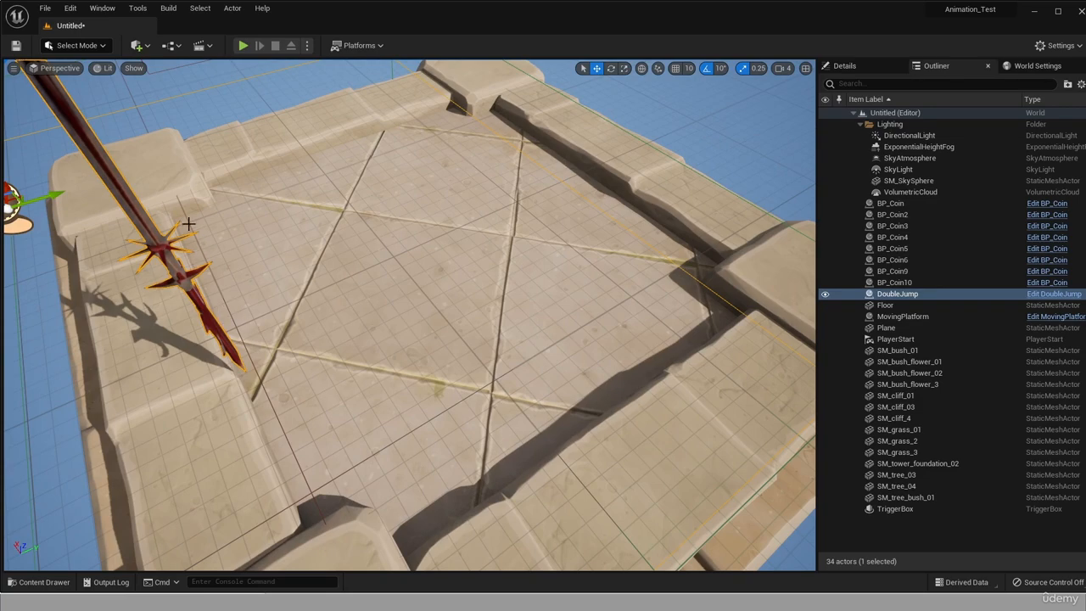
{"action": "scroll", "coordinate": [235, 259], "scroll_direction": "down", "scroll_amount": 4}
Step: Playtest the level from the start, collecting coins along the road and jumping over the cliff rocks onto the tower
{"action": "left_click", "coordinate": [243, 46]}
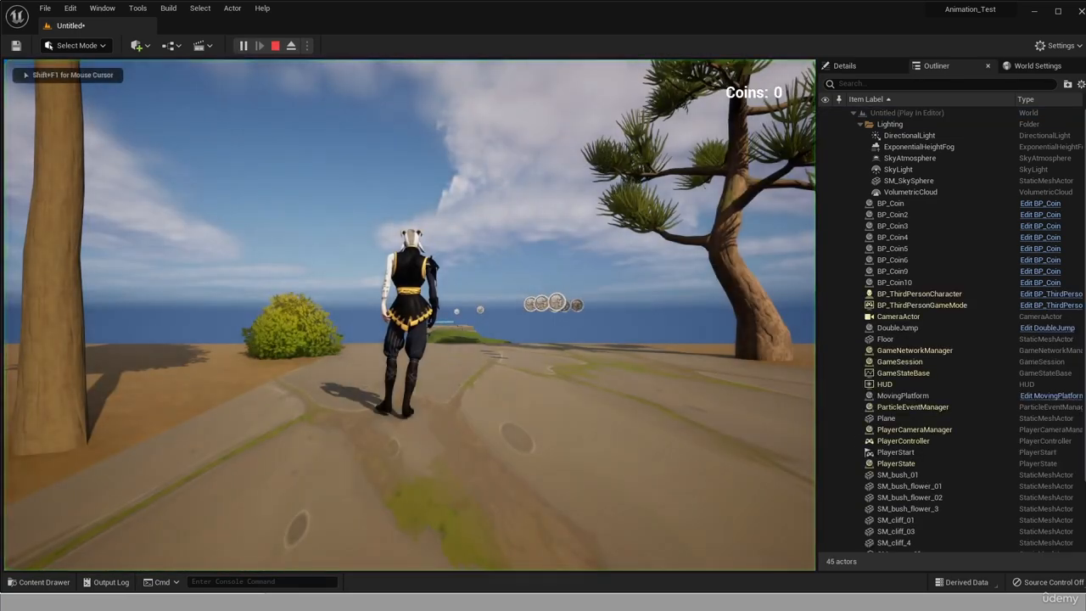
{"action": "key", "text": "w"}
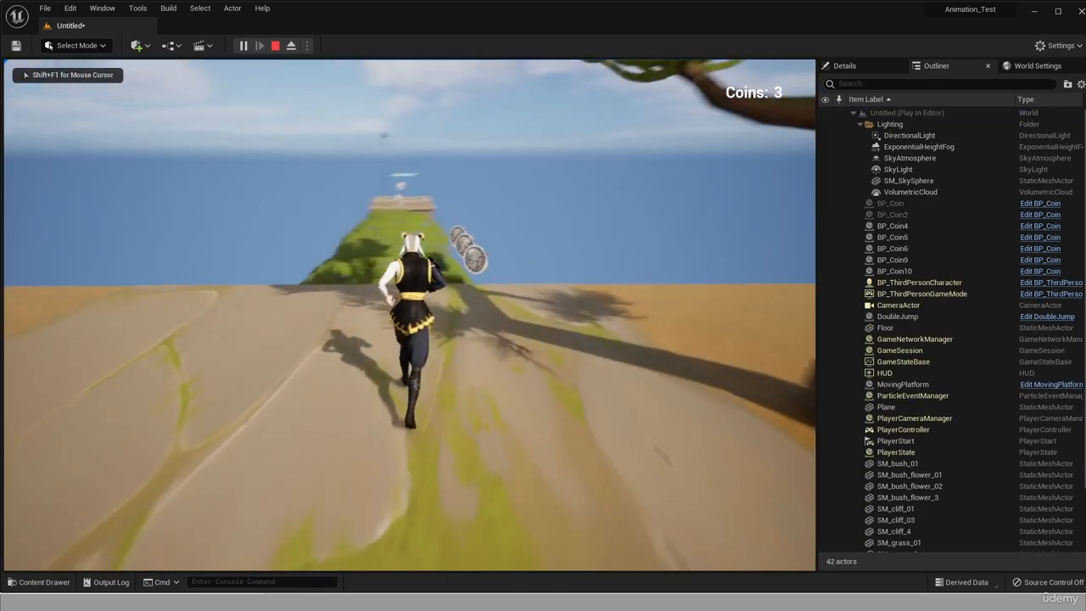
{"action": "key", "text": "space"}
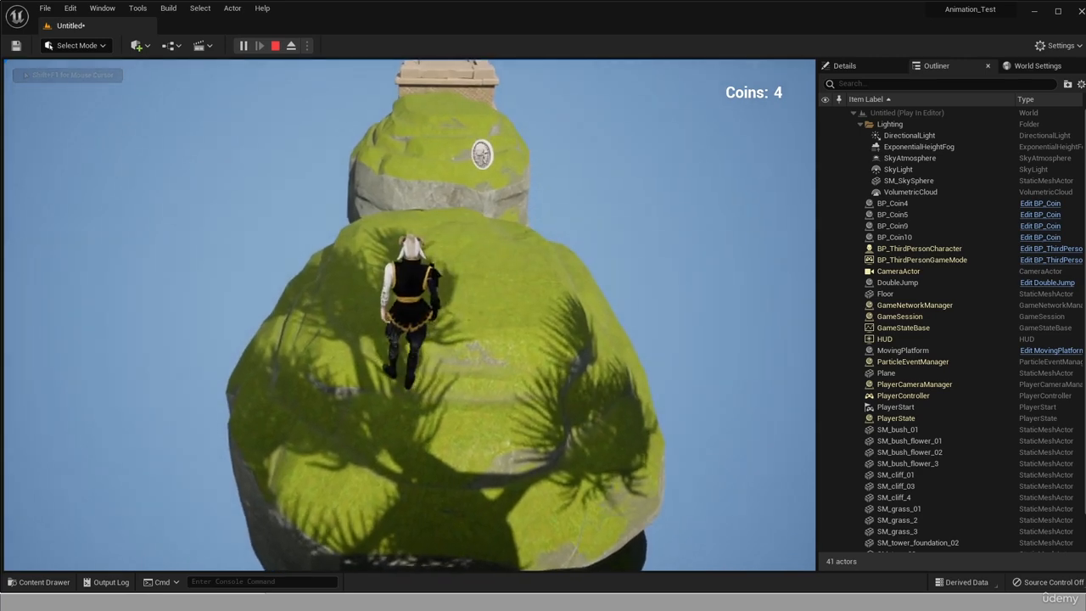
{"action": "key", "text": "space"}
{"action": "key", "text": "space"}
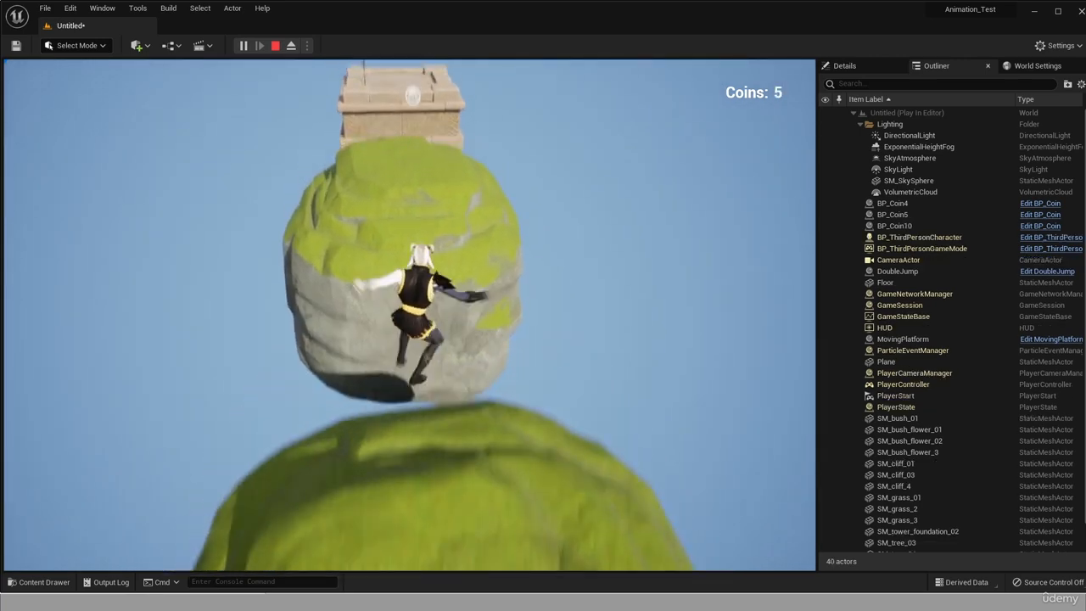
{"action": "key", "text": "space"}
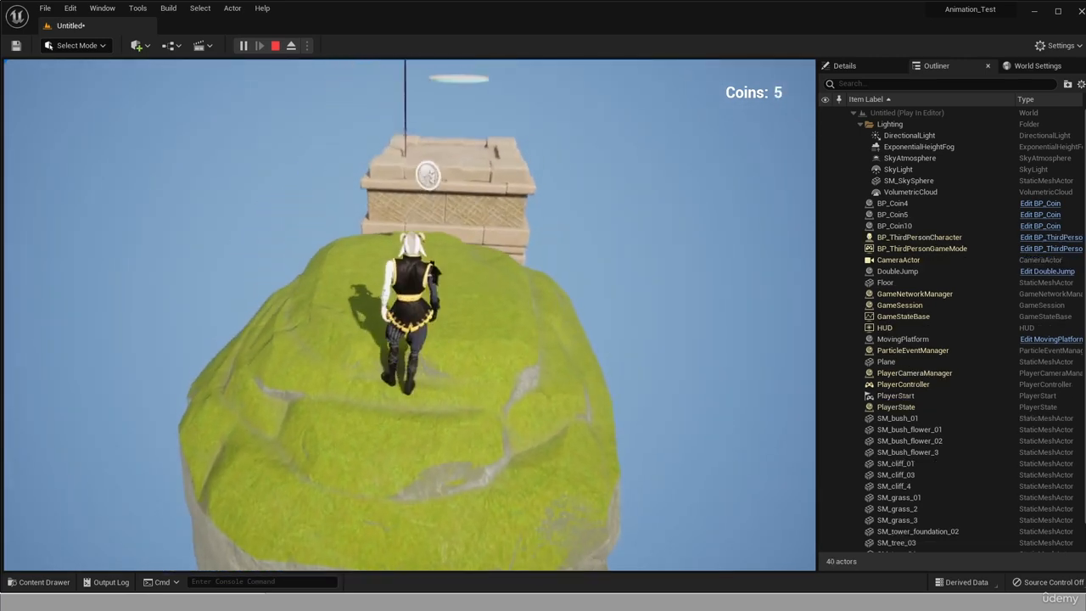
{"action": "key", "text": "space"}
{"action": "key", "text": "space"}
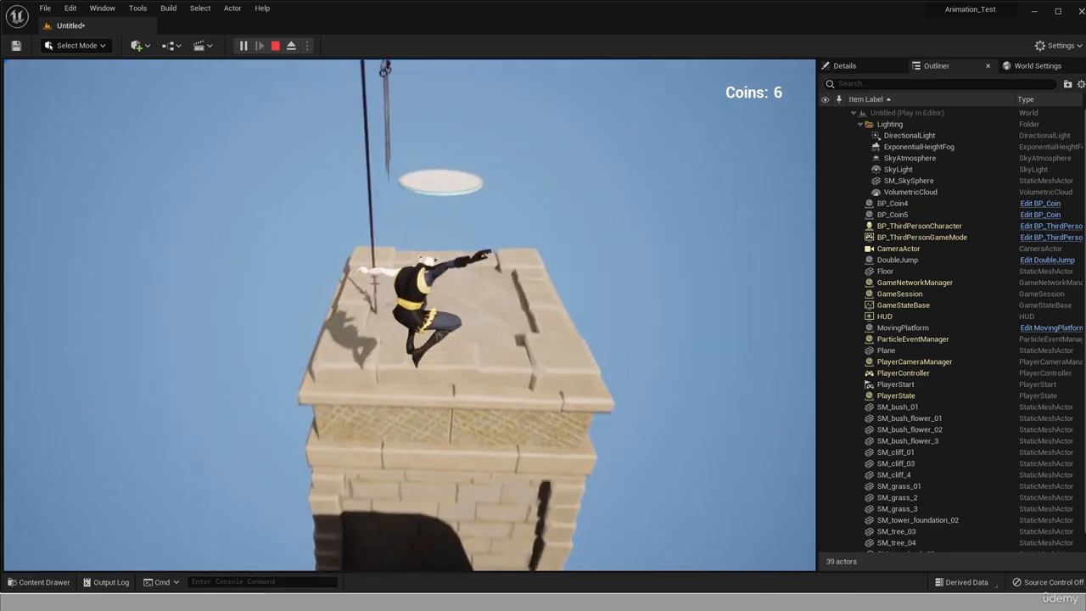
Step: Walk around beside the DoubleJump banner on the tower and double-jump onto the moving platform
{"action": "key", "text": "w"}
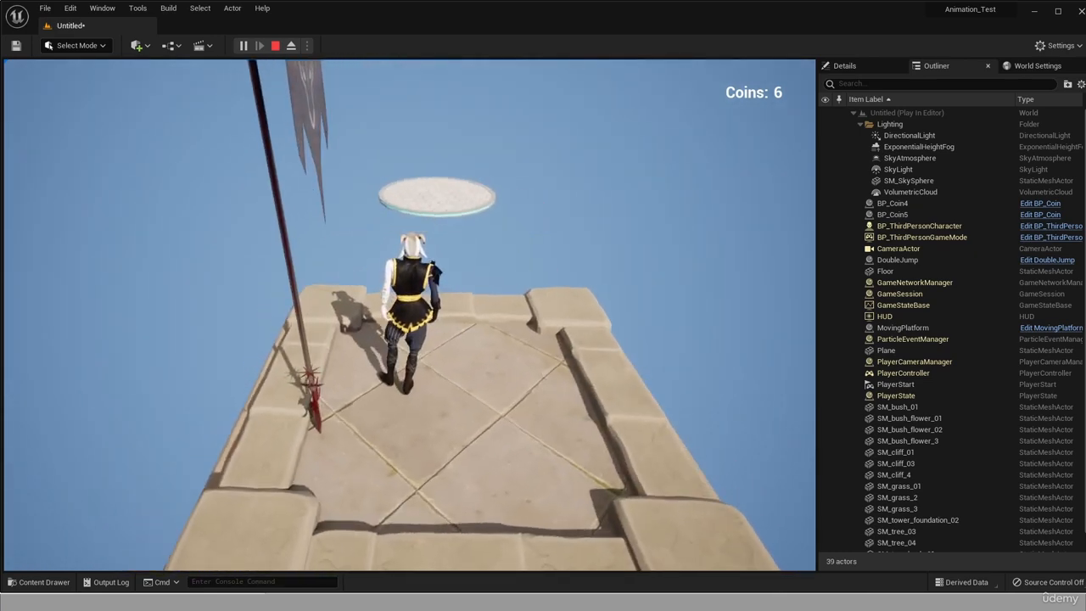
{"action": "key", "text": "s"}
{"action": "key", "text": "w"}
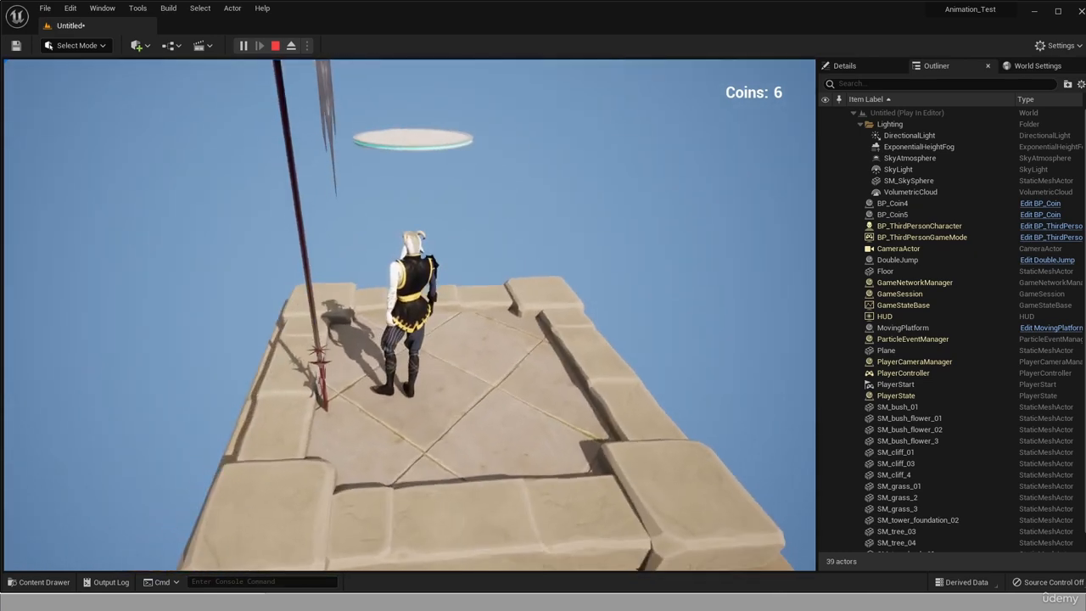
{"action": "key", "text": "space"}
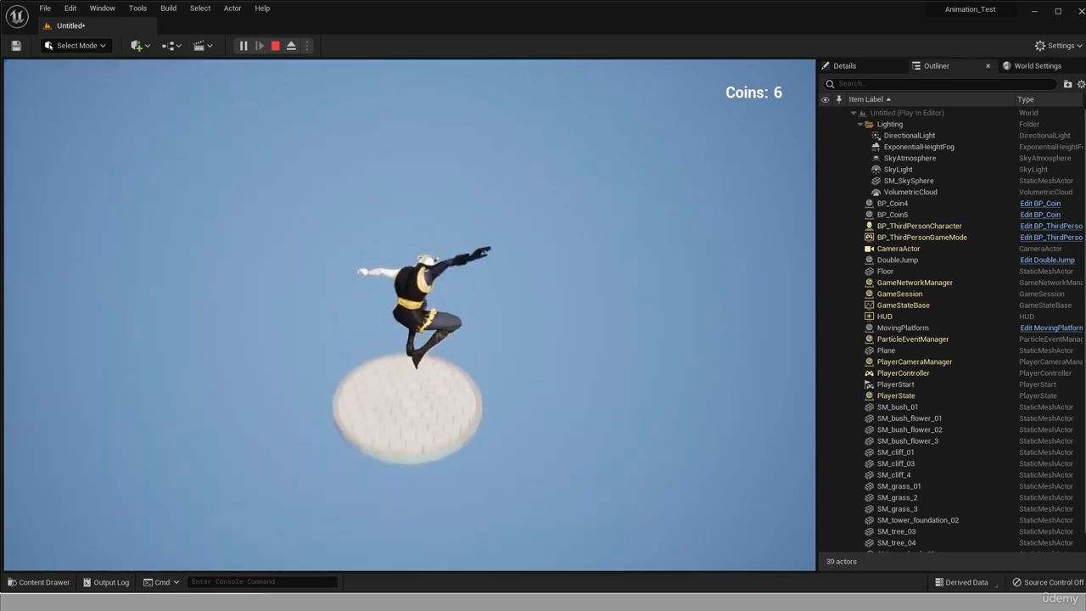
{"action": "key", "text": "space"}
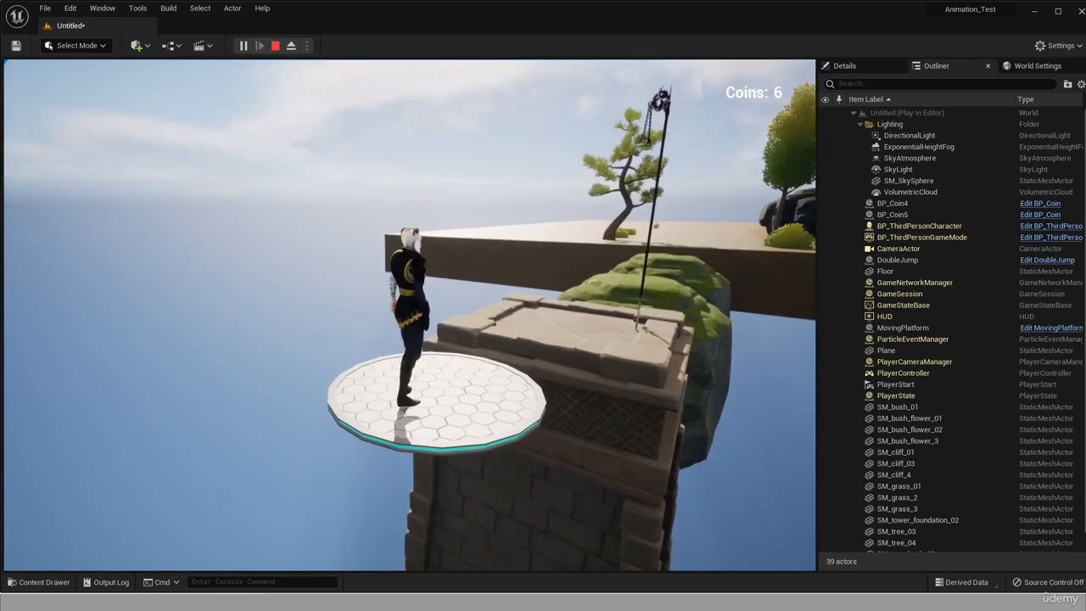